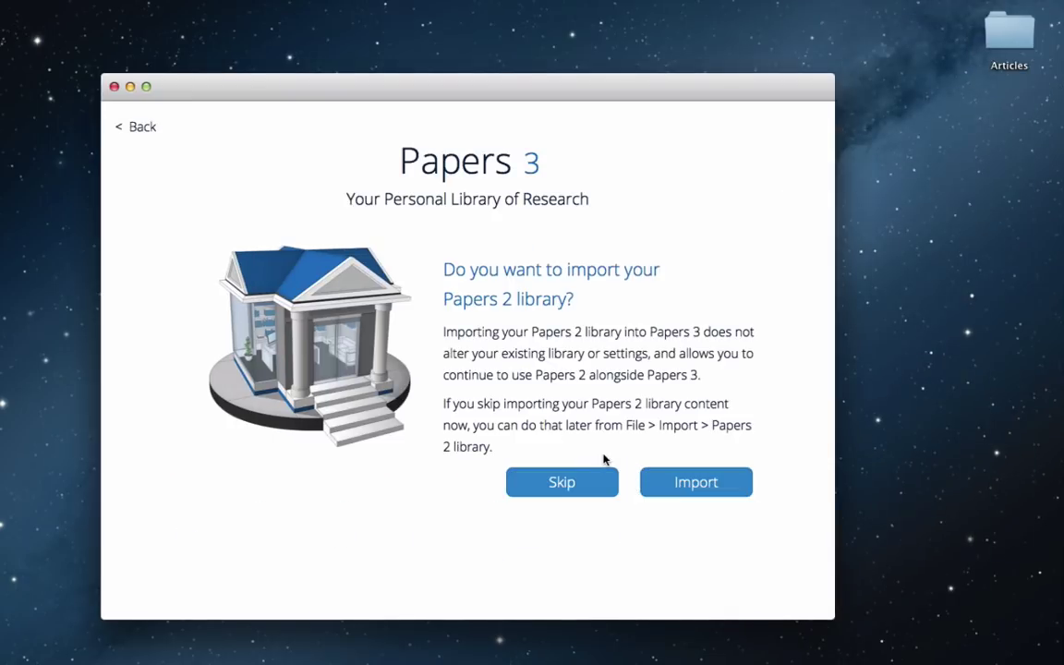
# Complete the library setup without a Papers 2 import or Dropbox, entering the full name and Neuroscience as research interest
pyautogui.click(561, 482)
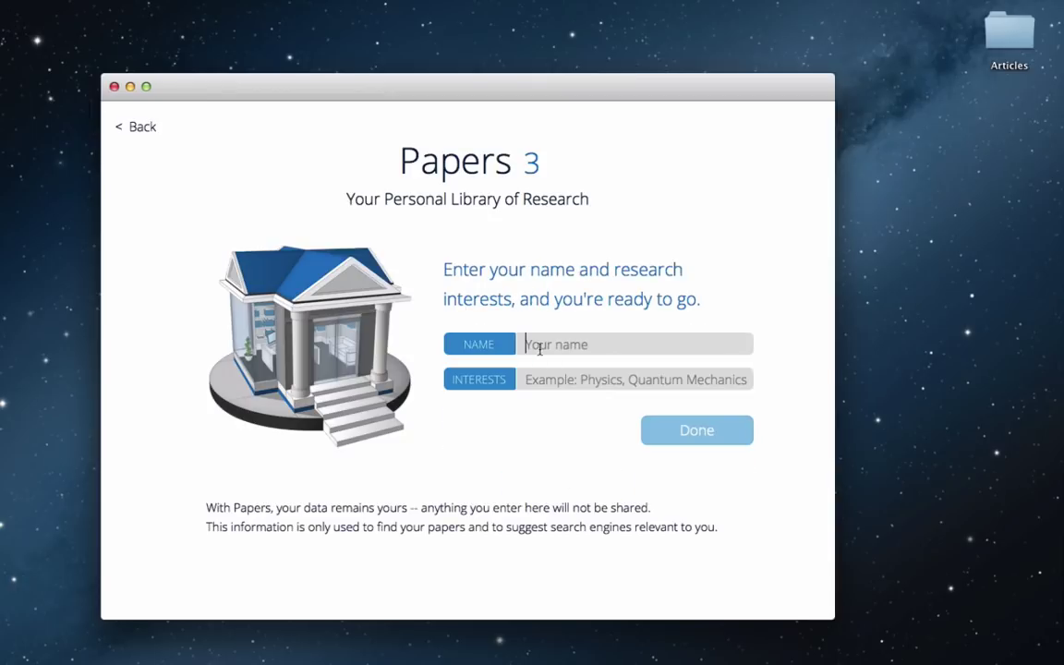
pyautogui.click(541, 344)
pyautogui.write('Christine Buske')
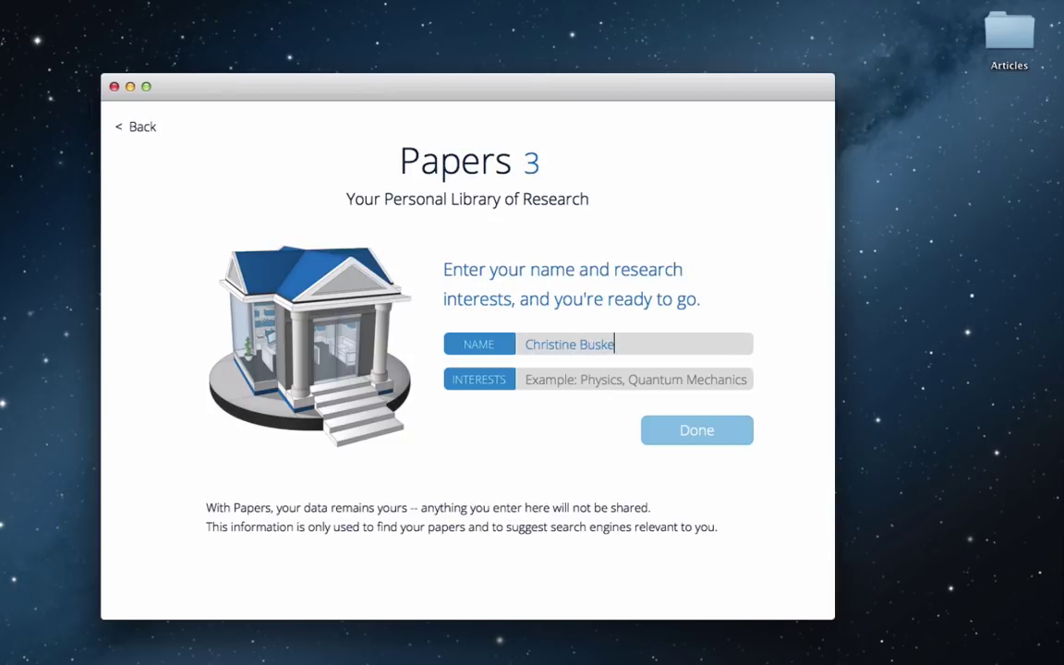
pyautogui.write('Neuroscience')
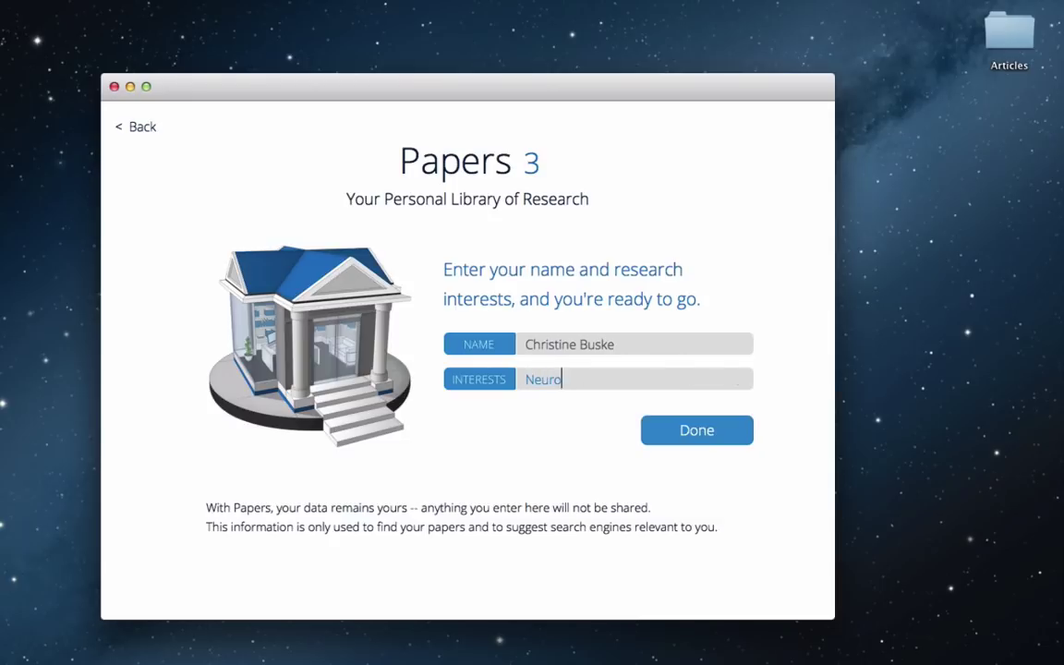
pyautogui.click(672, 432)
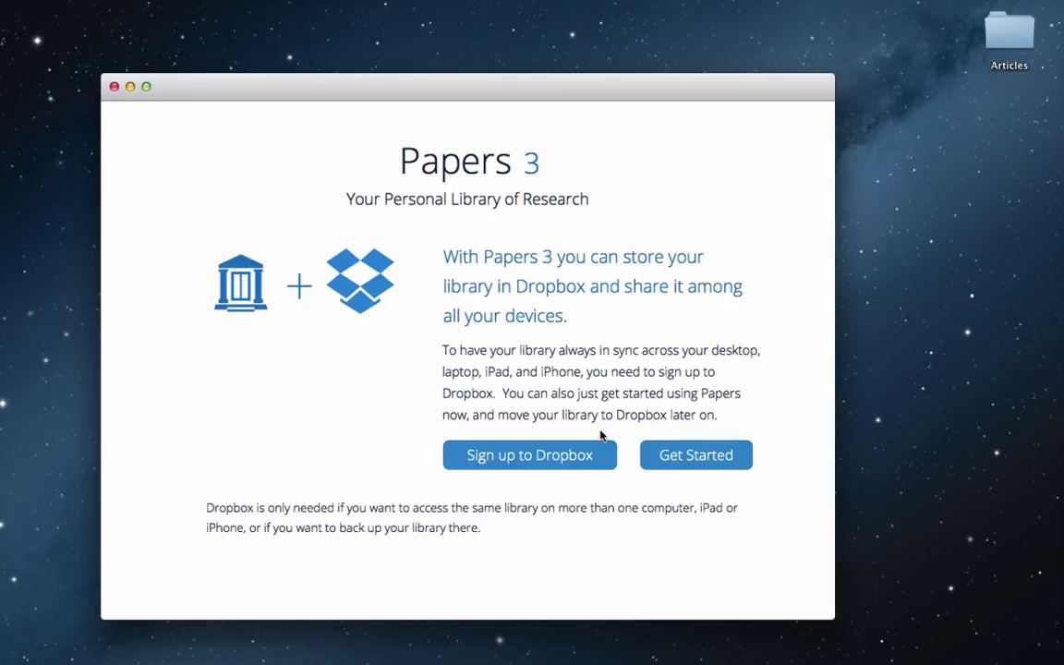
pyautogui.click(681, 453)
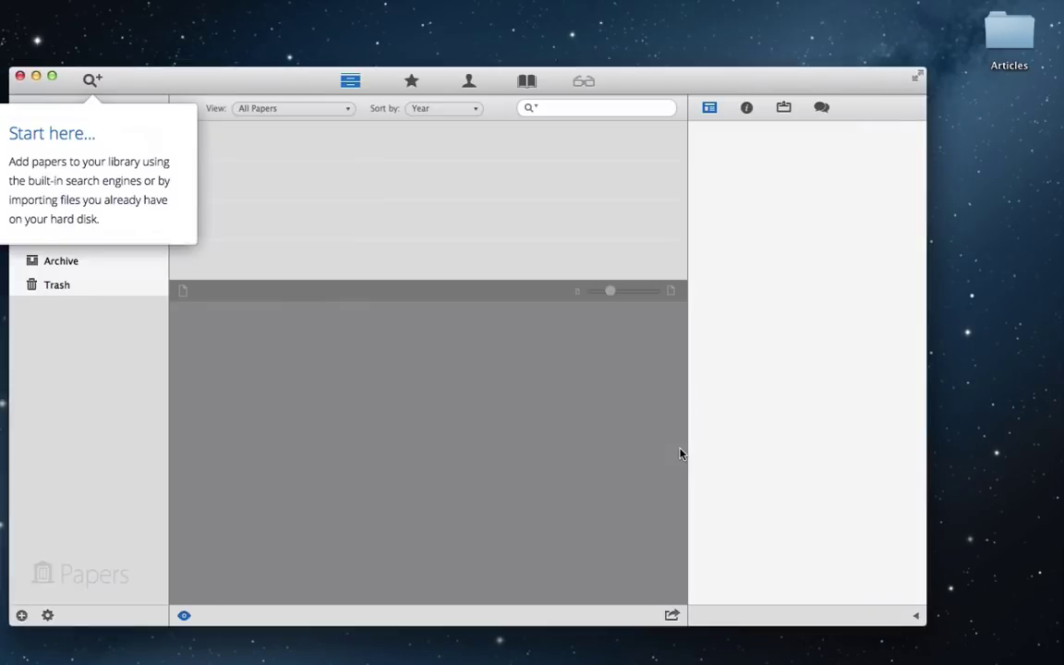
# Import all files from the desktop's Articles folder into the library, and enlarge the paper list and the window
pyautogui.doubleClick(1010, 37)
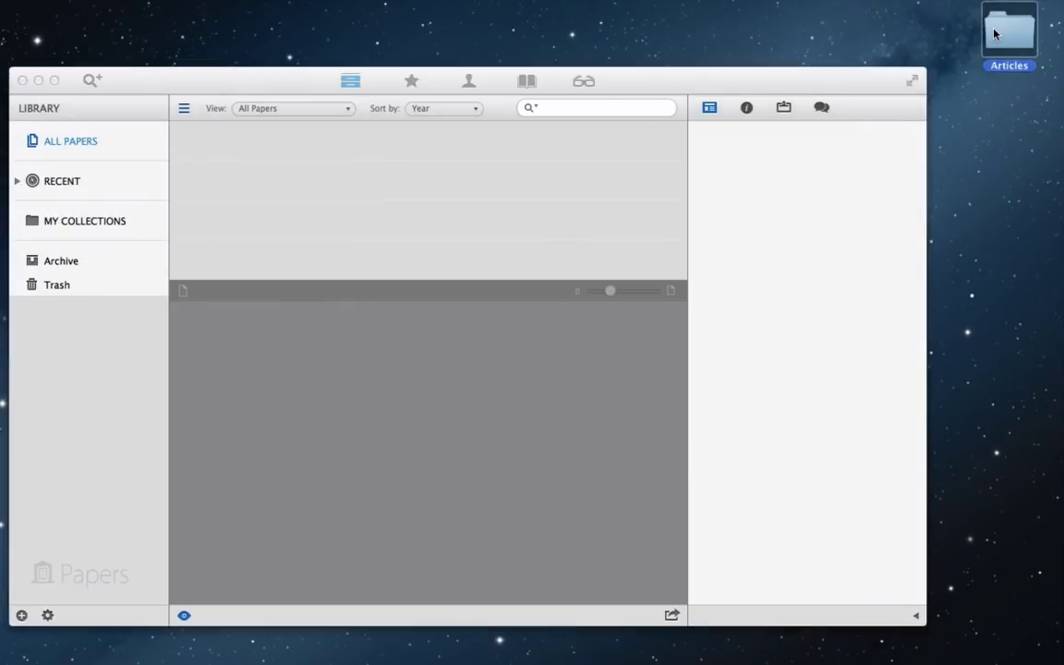
pyautogui.moveTo(486, 176); pyautogui.dragTo(876, 187)
pyautogui.click(866, 470)
pyautogui.press('super+a')
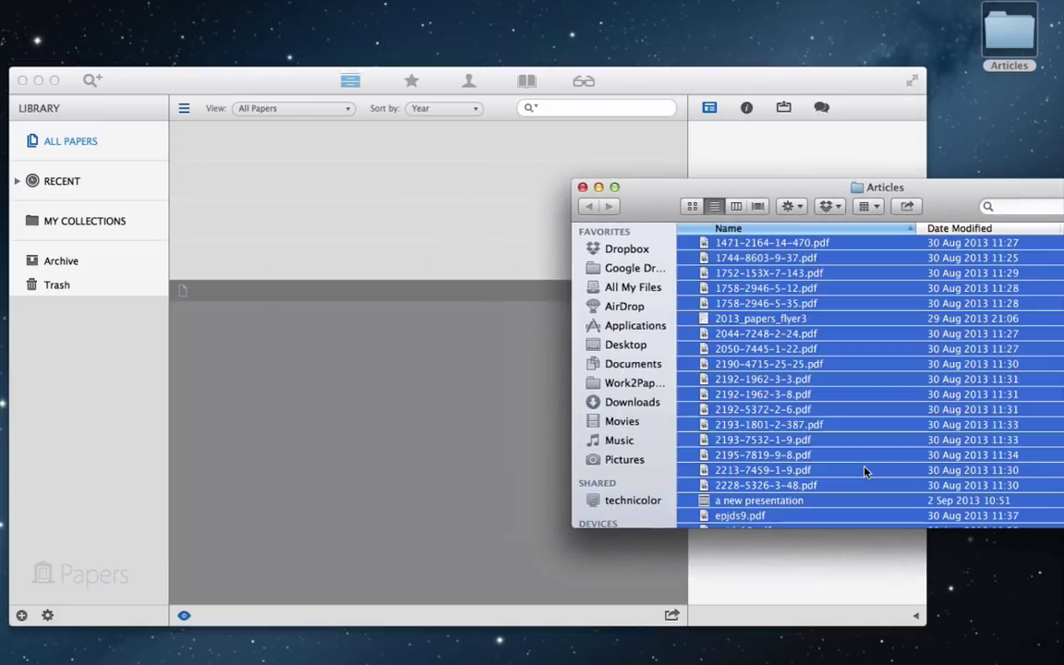
pyautogui.moveTo(750, 320); pyautogui.dragTo(446, 204)
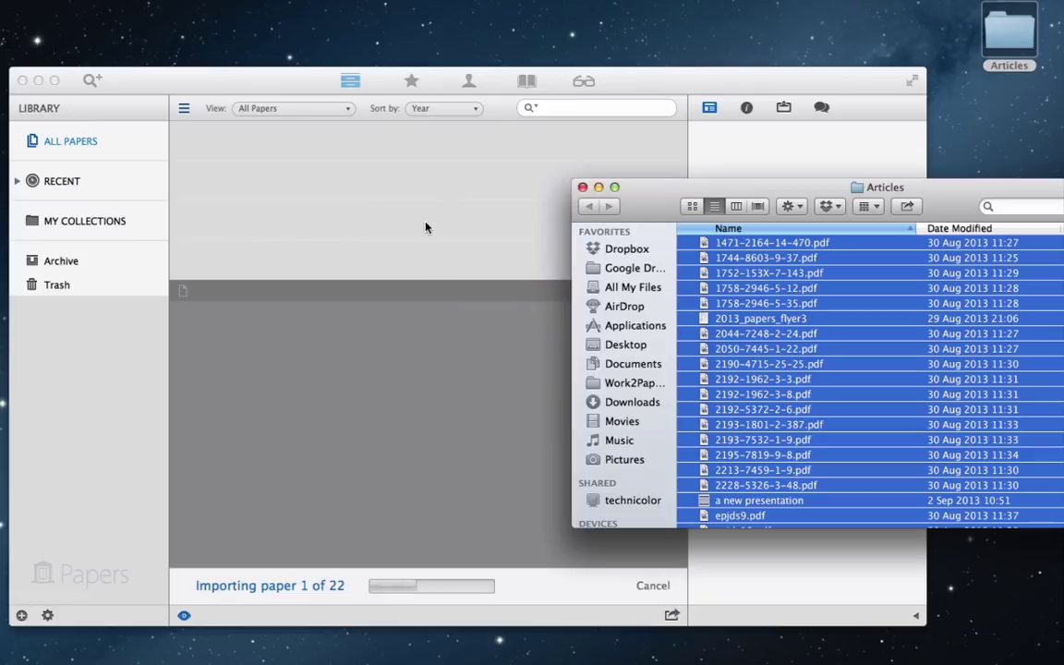
pyautogui.click(583, 188)
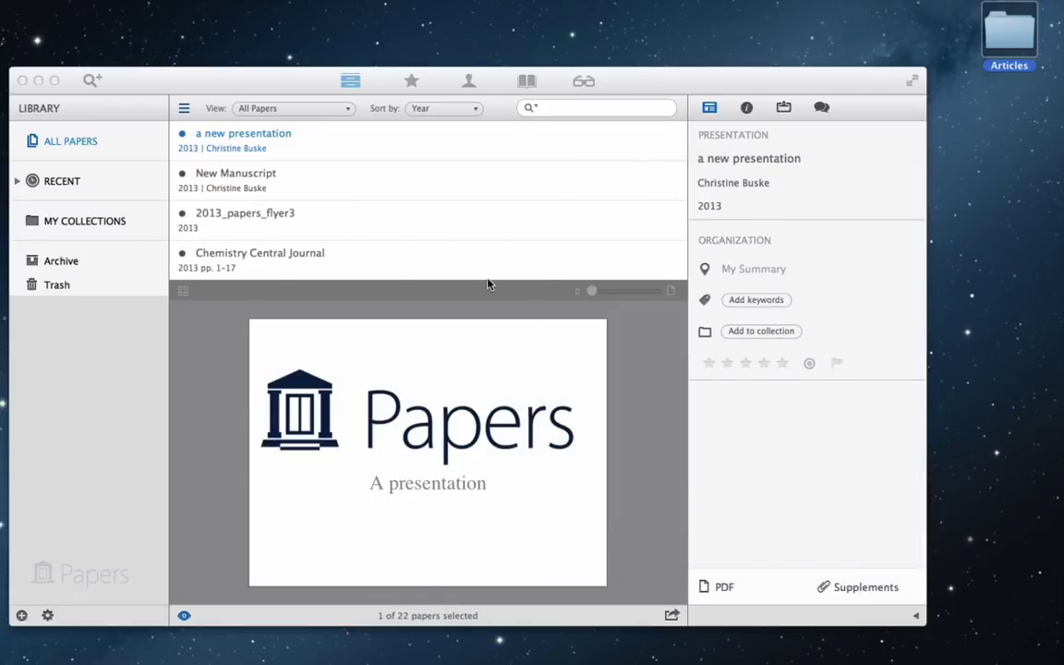
pyautogui.moveTo(480, 288); pyautogui.dragTo(484, 353)
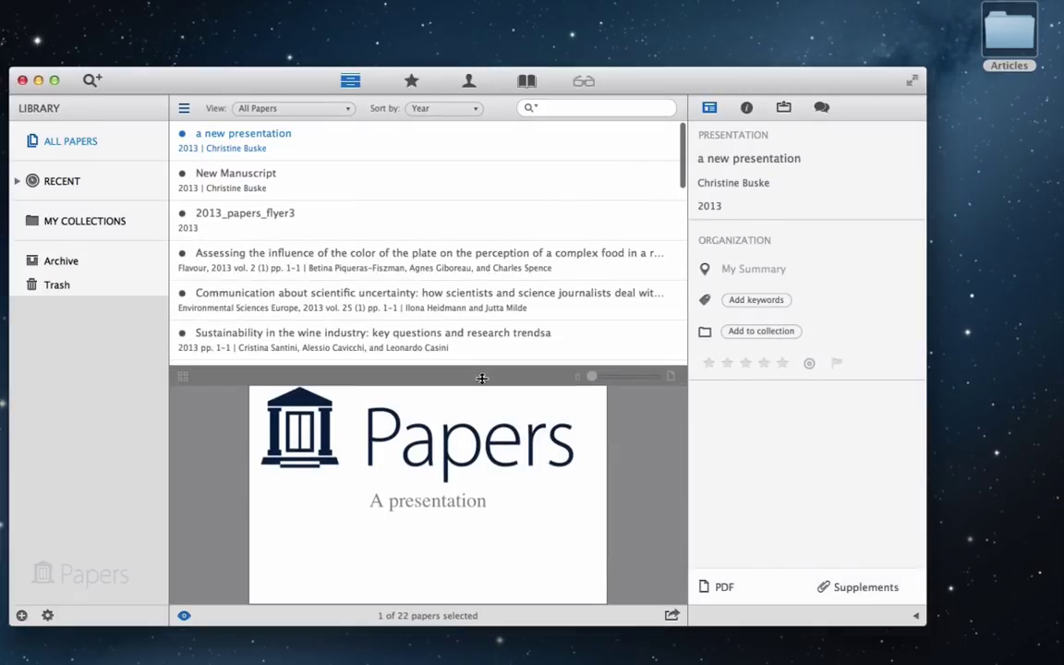
pyautogui.click(53, 80)
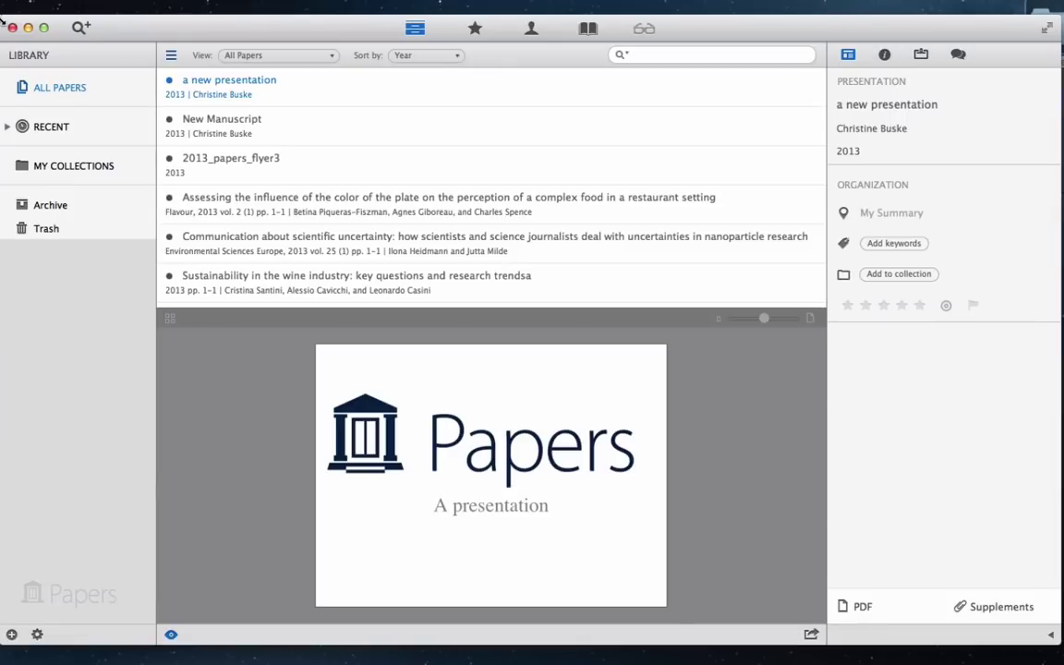
# Add arXiv and JSTOR from the other search engines to the favorites
pyautogui.click(81, 28)
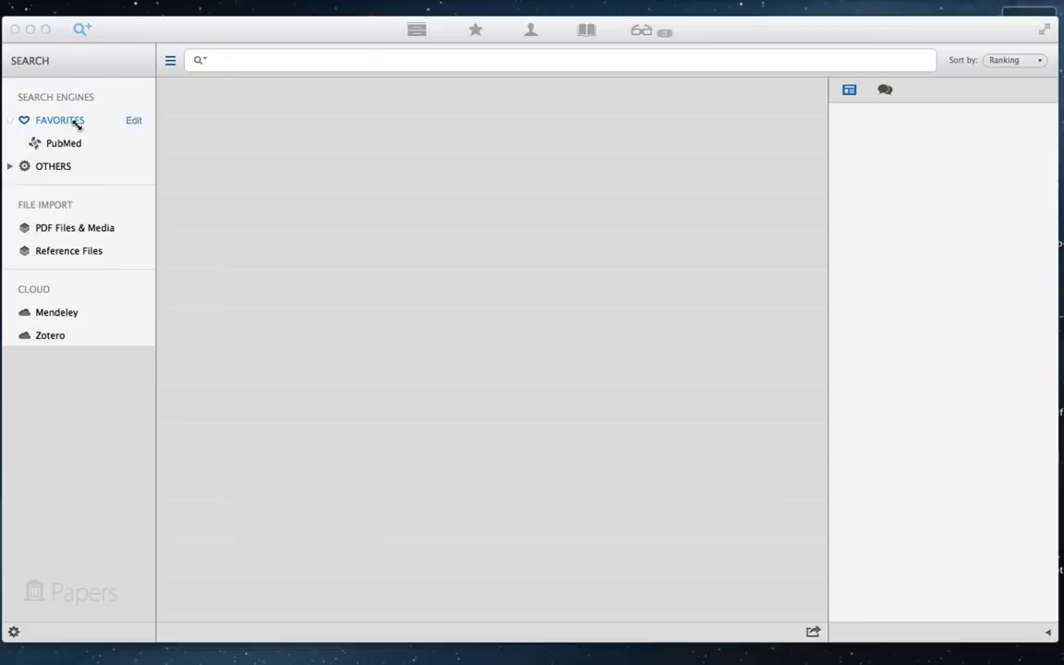
pyautogui.click(9, 167)
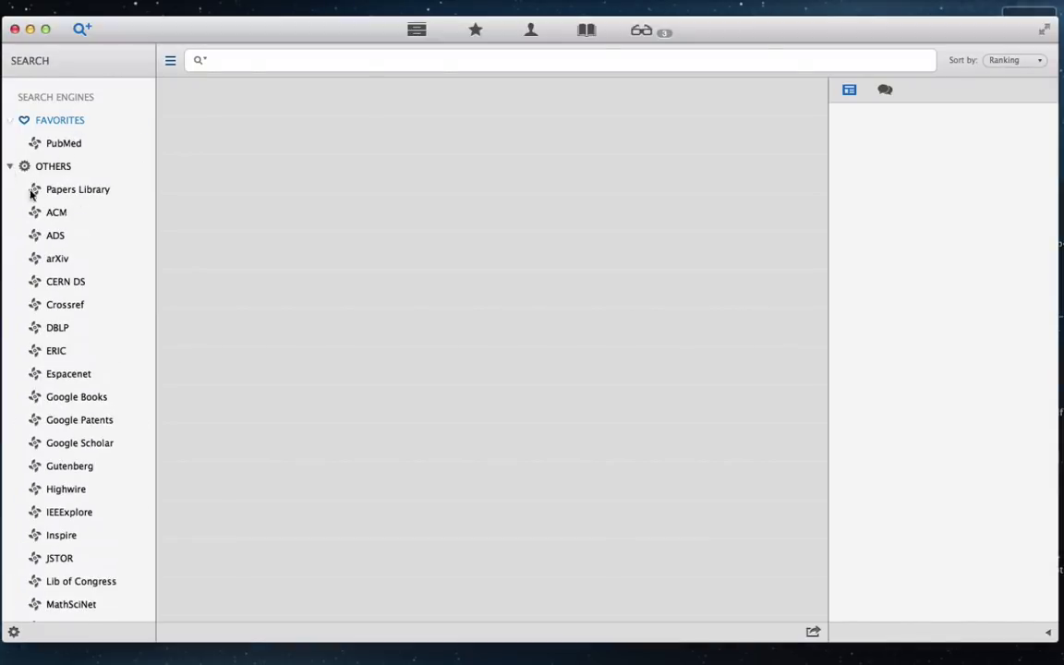
pyautogui.moveTo(58, 265); pyautogui.dragTo(59, 139)
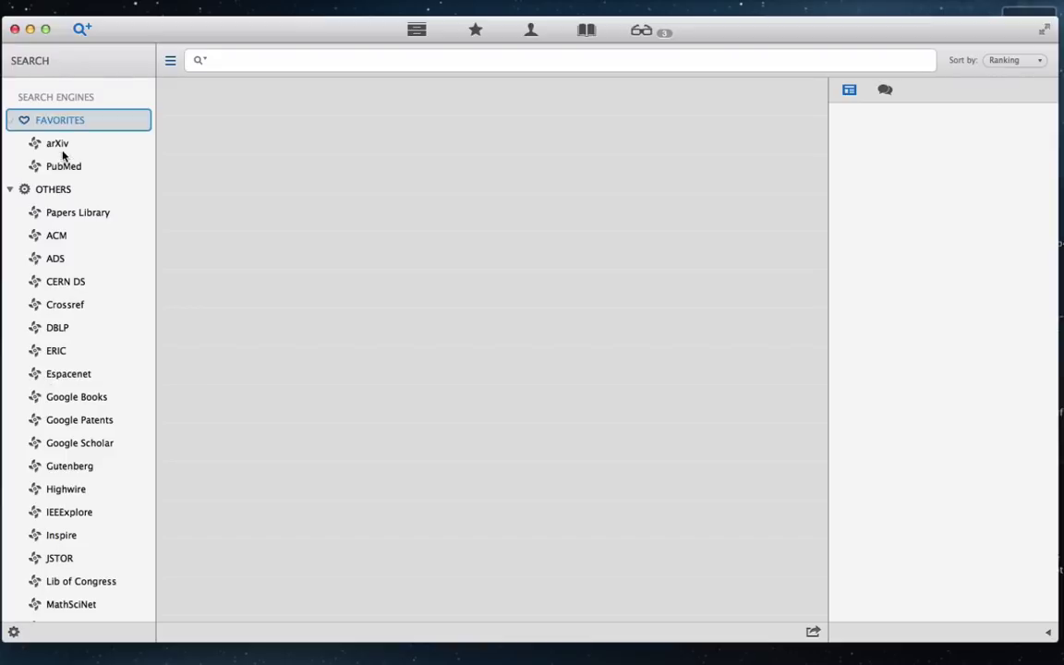
pyautogui.moveTo(58, 558); pyautogui.dragTo(63, 156)
# Edit the favorite search engines to include Google Scholar, Highwire and IEEExplore
pyautogui.click(132, 121)
pyautogui.scroll(-4, 240, 175)
pyautogui.click(311, 147)
pyautogui.click(312, 195)
pyautogui.click(311, 219)
pyautogui.click(130, 285)
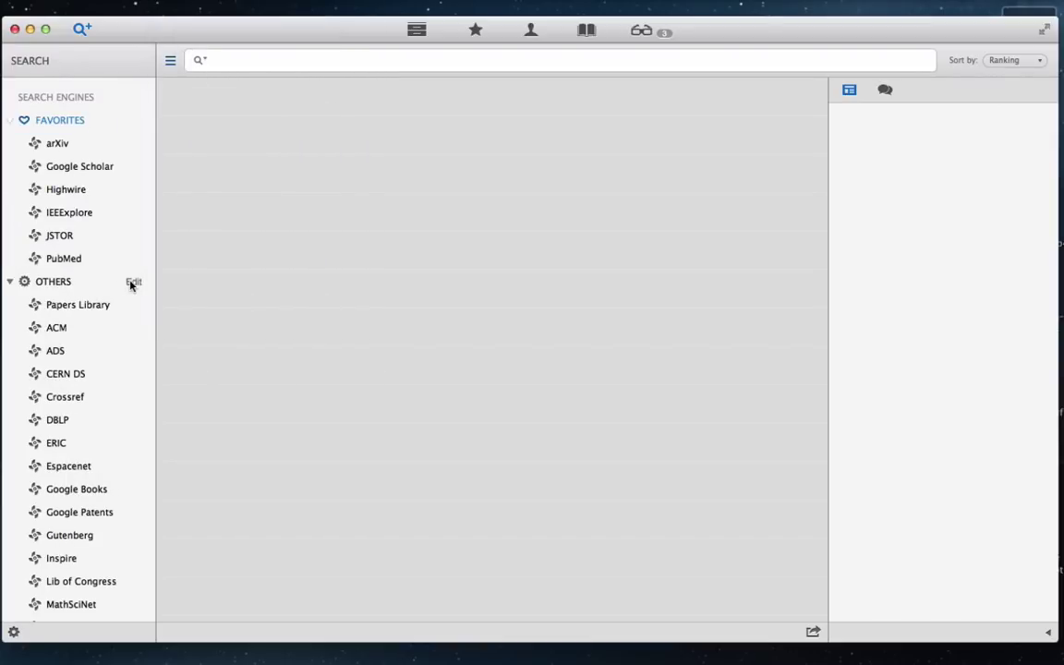
# Remove Highwire and IEEExplore from the favorite search engines
pyautogui.click(133, 282)
pyautogui.scroll(-5, 304, 334)
pyautogui.click(311, 244)
pyautogui.click(311, 220)
pyautogui.click(129, 284)
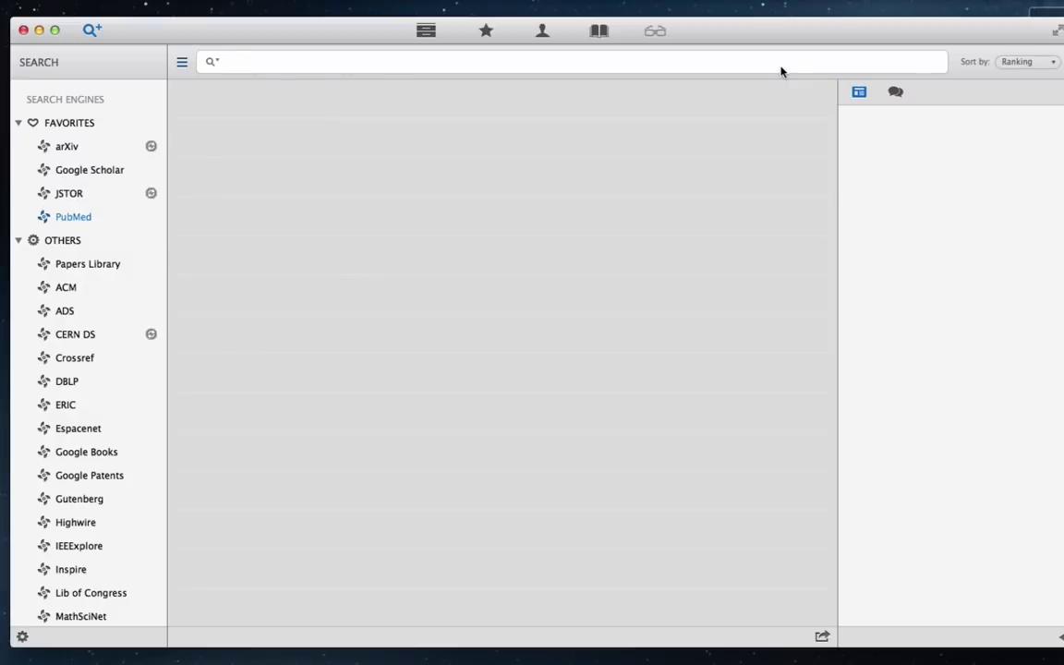
# Search Google Scholar for "Effectively incorporating multimedia in medical publications"
pyautogui.click(782, 68)
pyautogui.write('Effectively')
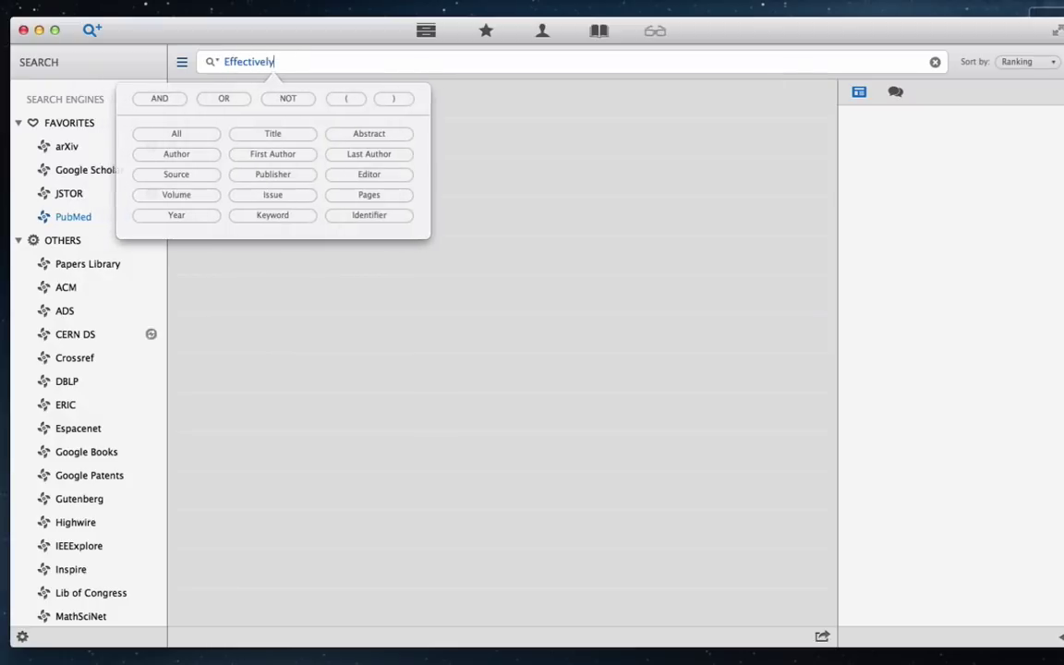
pyautogui.write(' incorporating multimedia in medical publications')
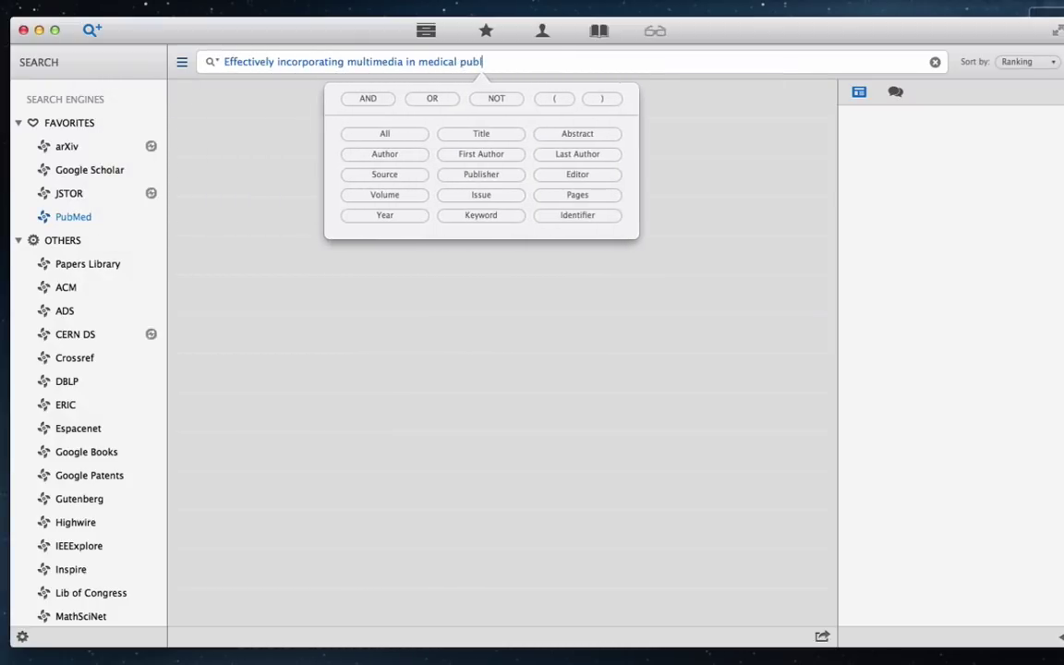
pyautogui.press('Return')
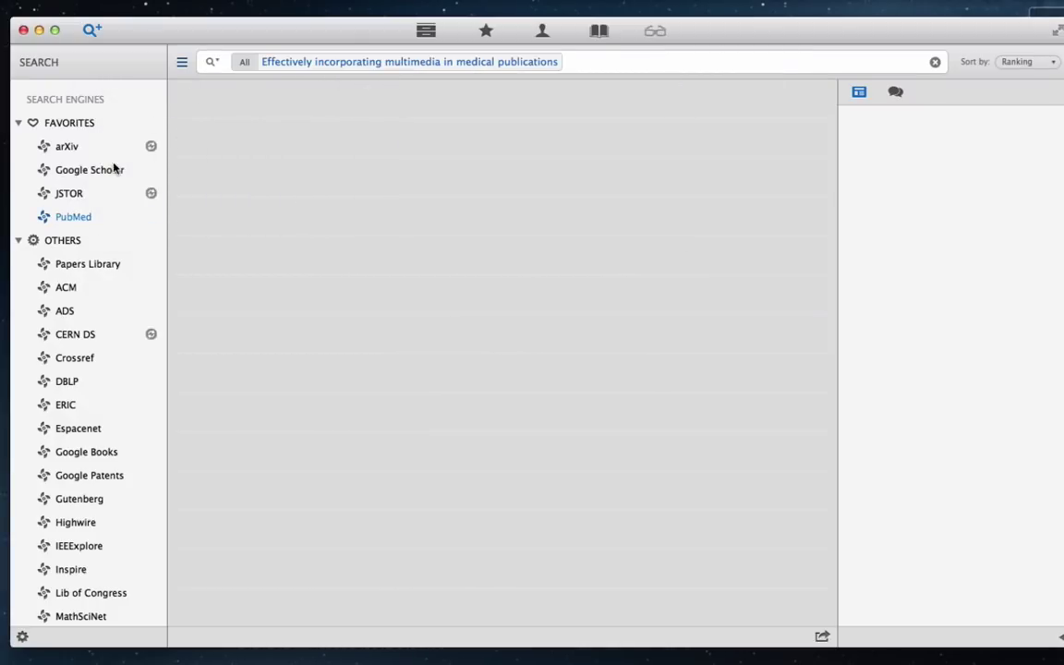
pyautogui.click(111, 171)
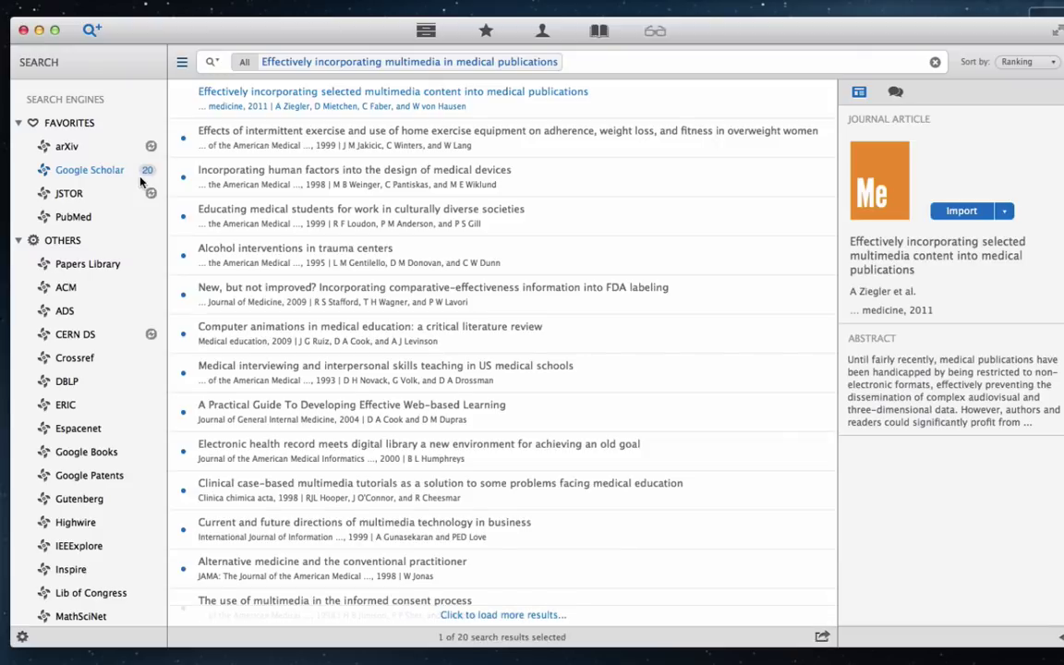
# Open the result "Effectively incorporating selected multimedia content into medical publications" and import it into the library
pyautogui.doubleClick(472, 97)
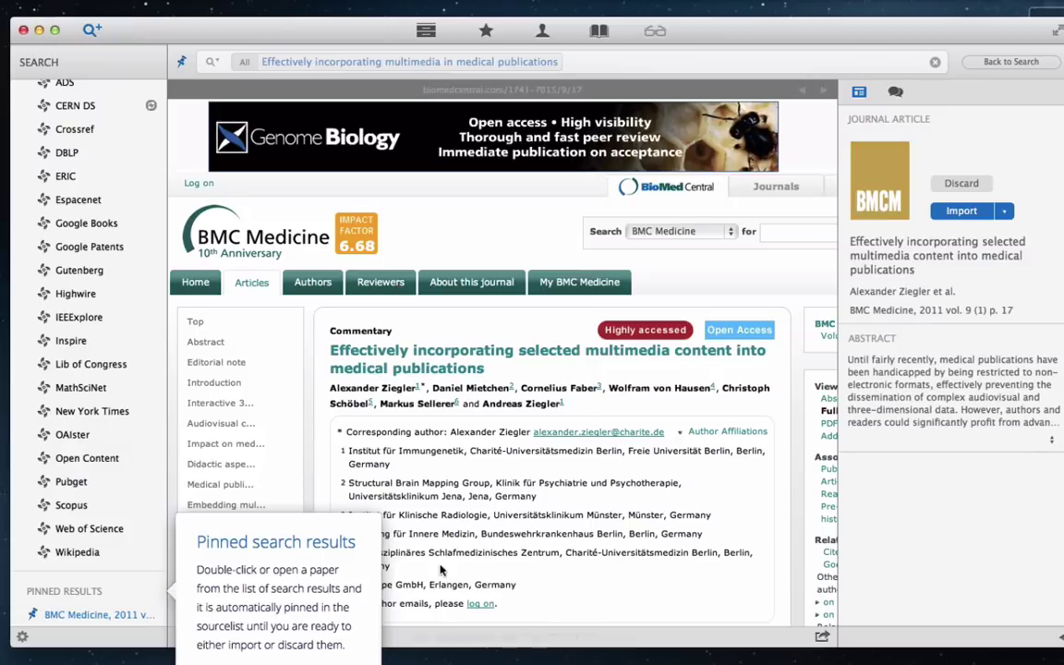
pyautogui.click(961, 211)
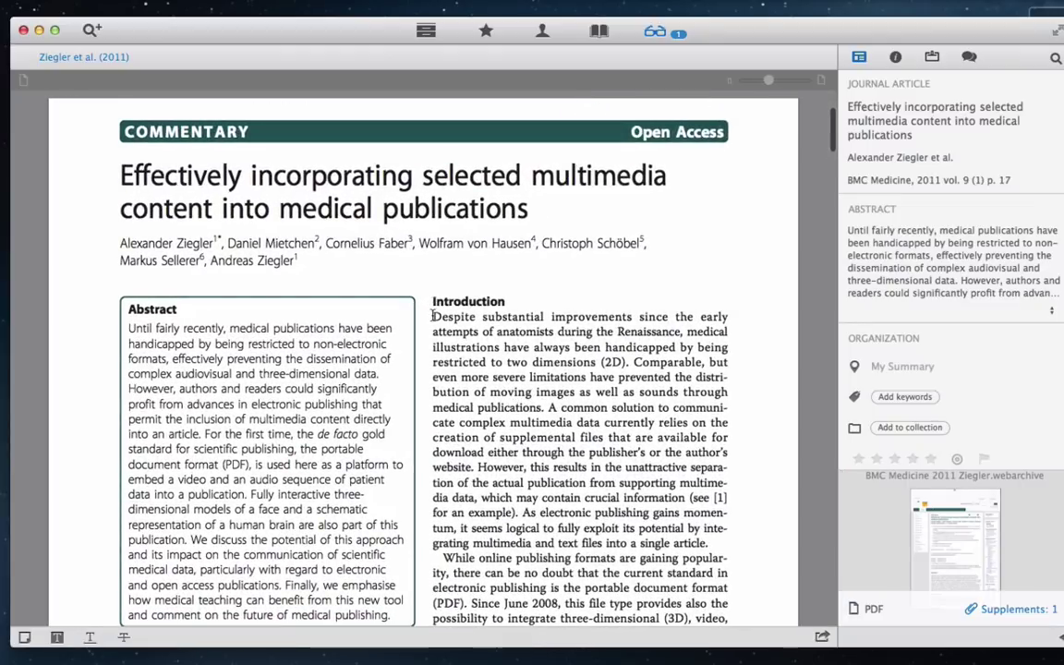
# Mark the opening sentences of the article's Introduction and another passage further down in the PDF
pyautogui.moveTo(432, 316); pyautogui.dragTo(701, 422)
pyautogui.scroll(-5, 432, 441)
pyautogui.scroll(-3, 433, 441)
pyautogui.moveTo(432, 443); pyautogui.dragTo(727, 489)
pyautogui.scroll(10, 743, 475)
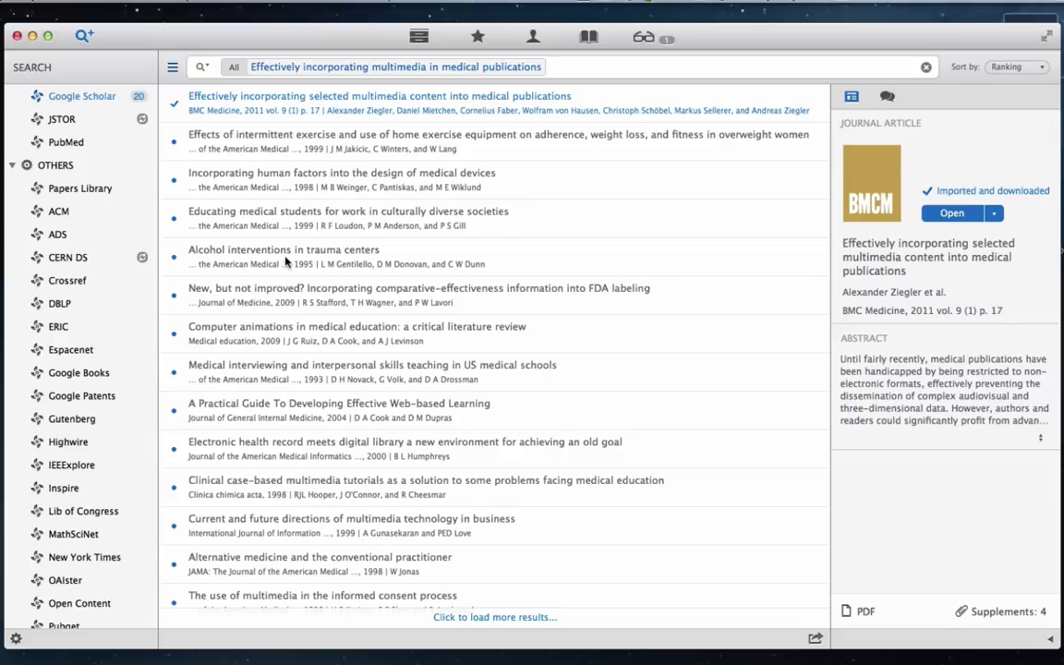
# Search Google Scholar for "twitter" in the title, "communication" in all fields and "science" in the abstract
pyautogui.scroll(-1, 287, 263)
pyautogui.click(313, 67)
pyautogui.write('twitter All communication')
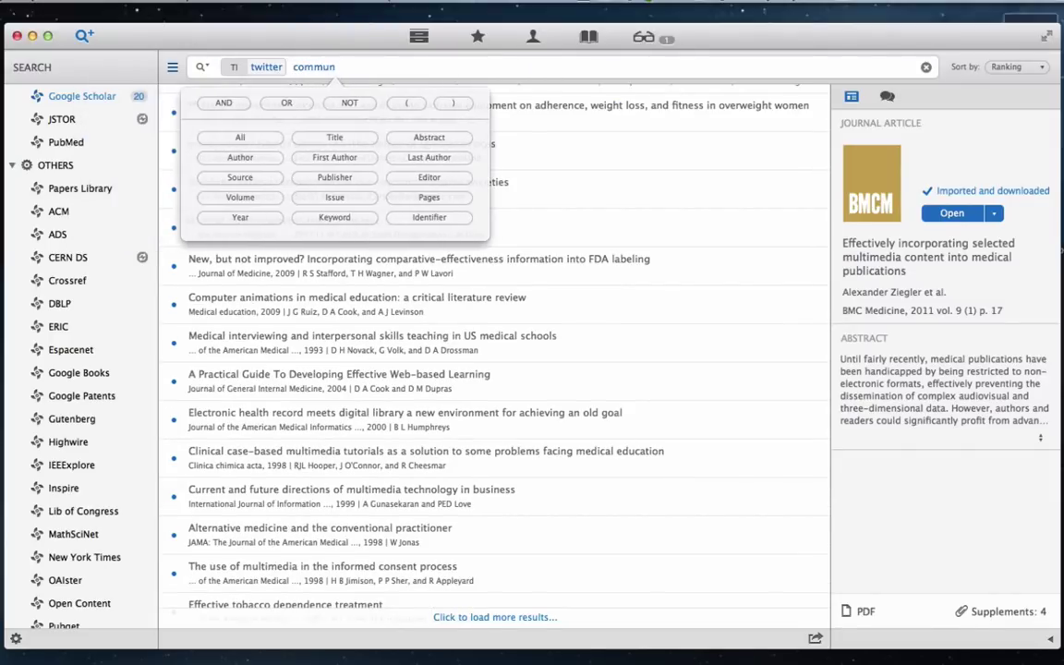
pyautogui.click(268, 135)
pyautogui.write('science')
pyautogui.press('Return')
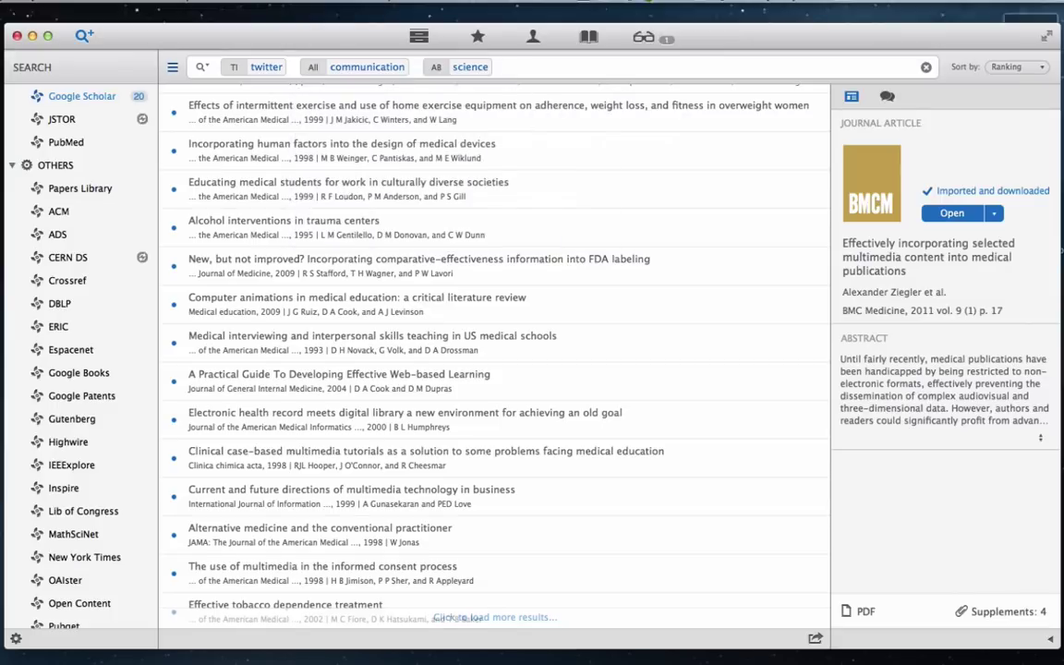
# Select several Twitter articles in the search results, including "Why do shrews twitter?", and import them together
pyautogui.click(541, 191)
pyautogui.keyDown('super'); pyautogui.click(554, 256); pyautogui.keyUp('super')
pyautogui.keyDown('super'); pyautogui.click(456, 527); pyautogui.keyUp('super')
pyautogui.click(922, 265)
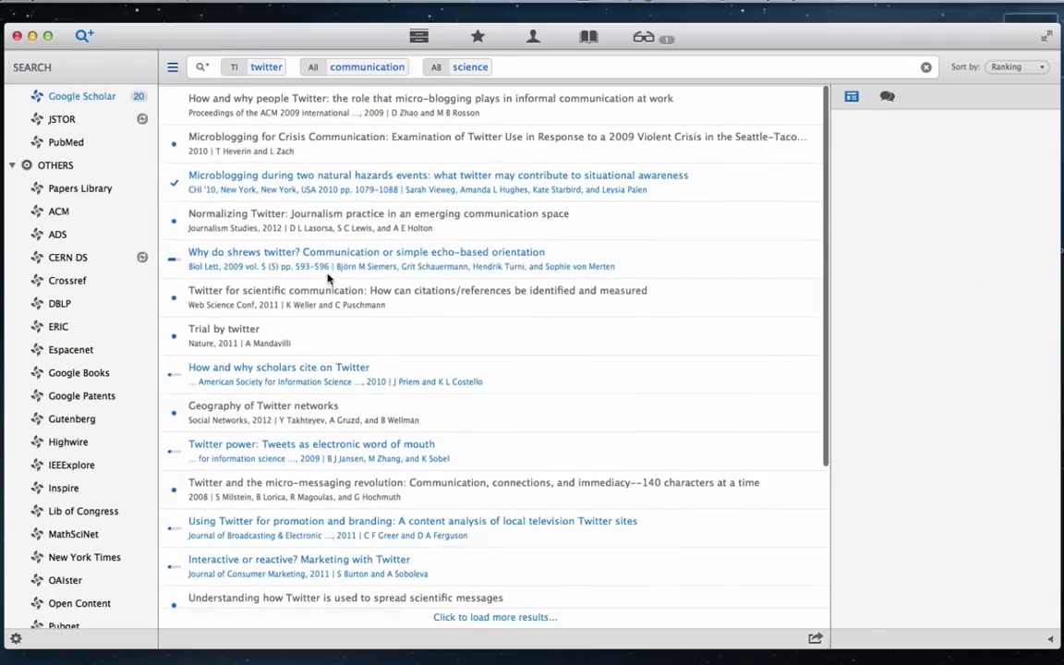
# Open the imported article "Why do shrews twitter? Communication or simple echo-based orientation" for reading
pyautogui.click(266, 188)
pyautogui.click(298, 265)
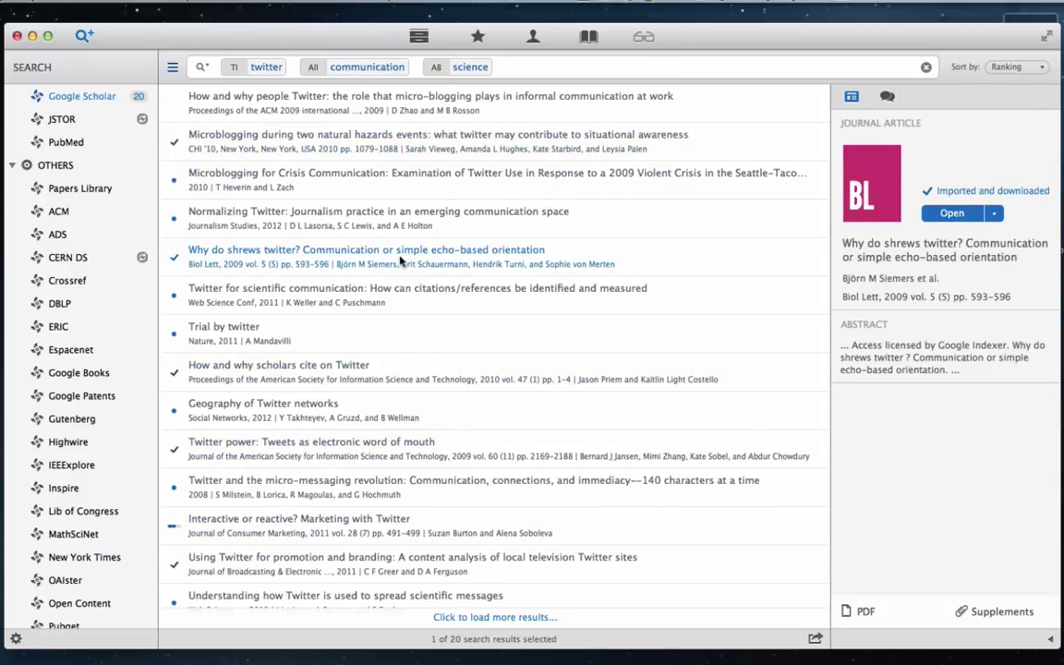
pyautogui.scroll(-2, 770, 218)
pyautogui.click(951, 213)
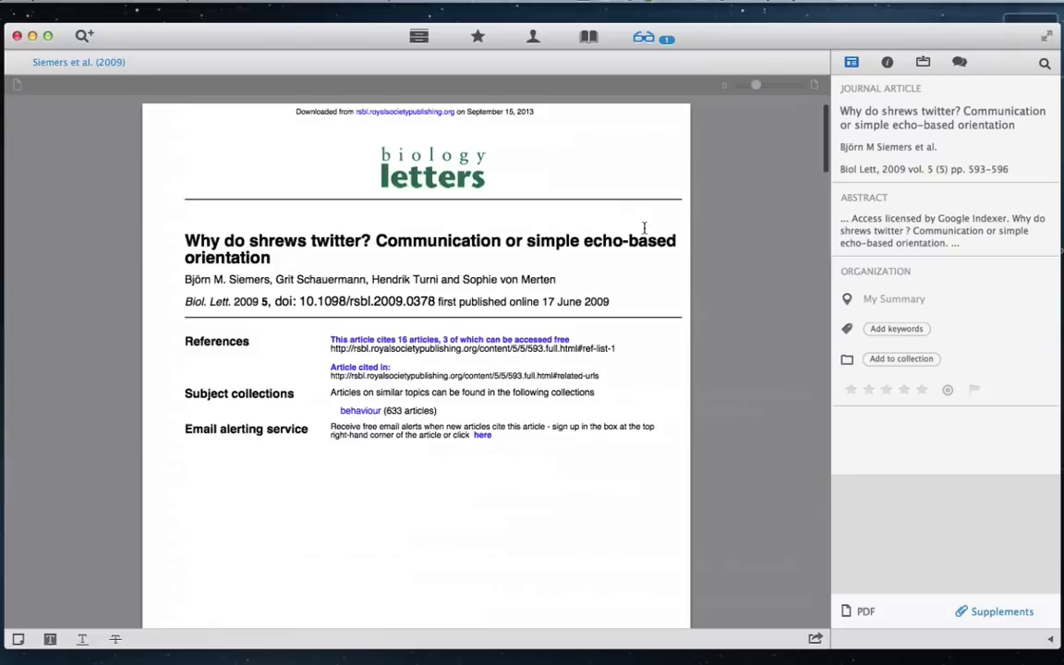
# Switch to the web browser and import the open article "Food Advertising and Marketing Directed at Children and Adolescents in the US" into Papers
pyautogui.moveTo(82, 65)
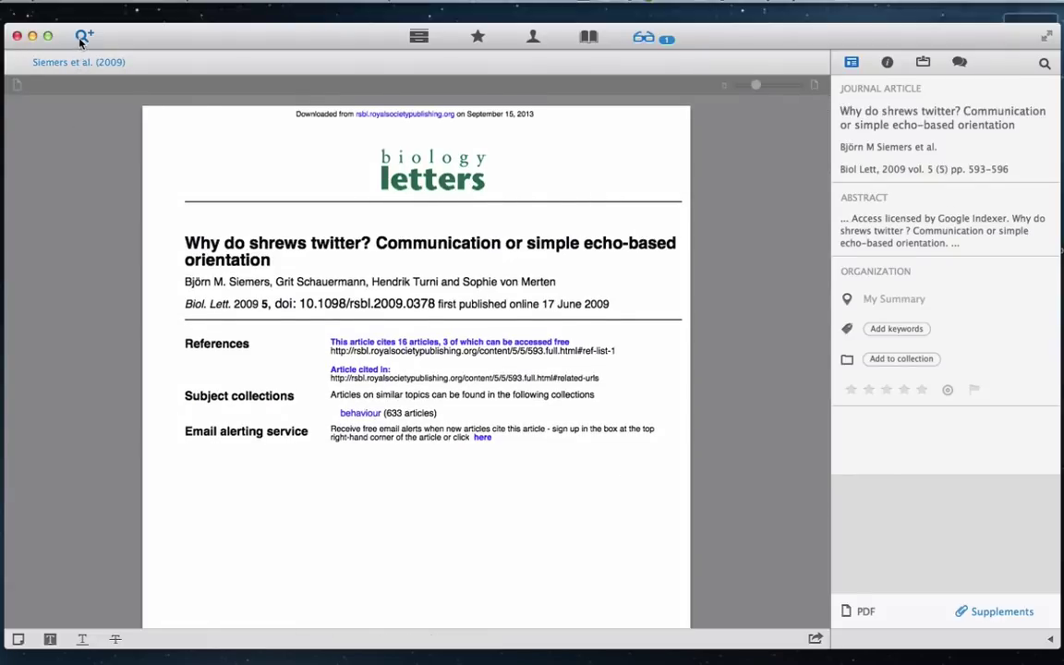
pyautogui.click(81, 38)
pyautogui.press('super+Tab')
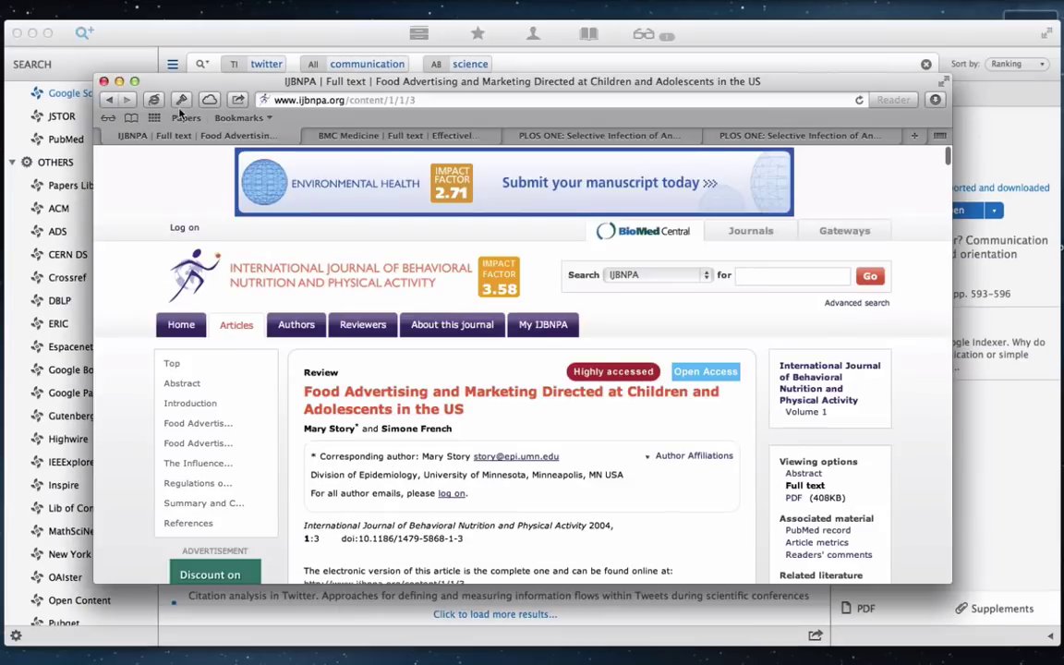
pyautogui.click(181, 120)
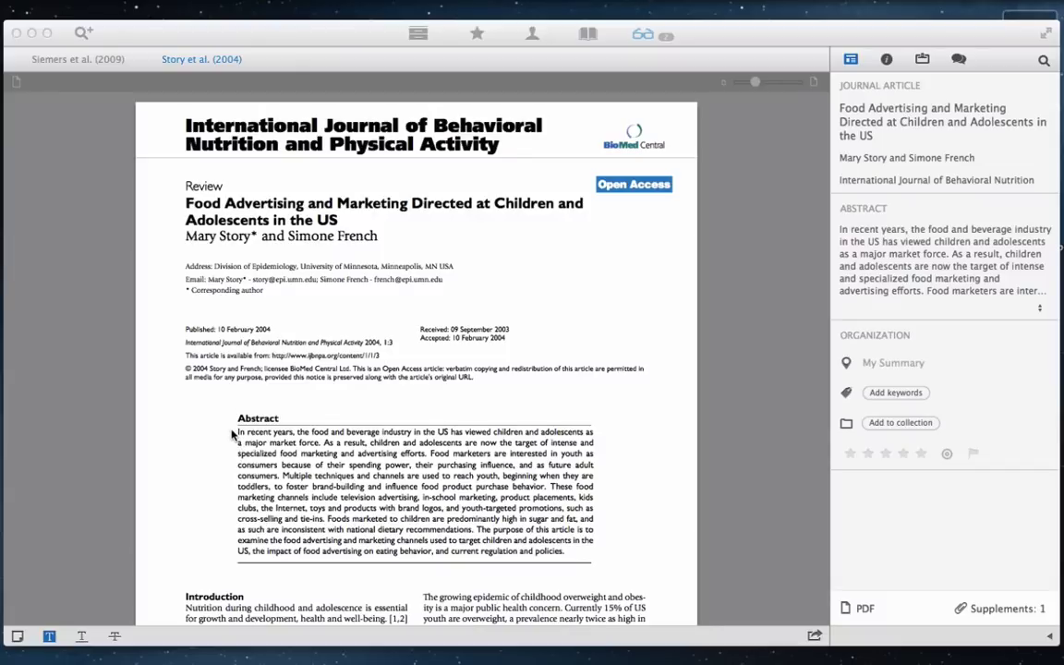
# Highlight the article's abstract and underline the Introduction paragraph beginning "The growing epidemic of childhood overweight and obesity"
pyautogui.moveTo(232, 434); pyautogui.dragTo(602, 544)
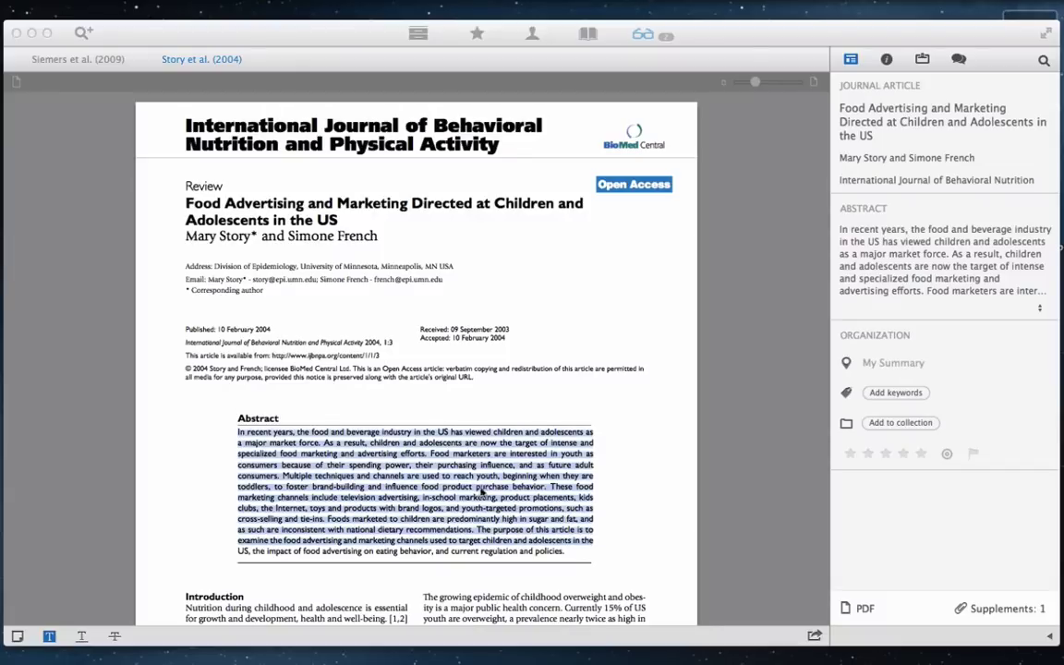
pyautogui.scroll(-4, 468, 491)
pyautogui.rightClick(344, 430)
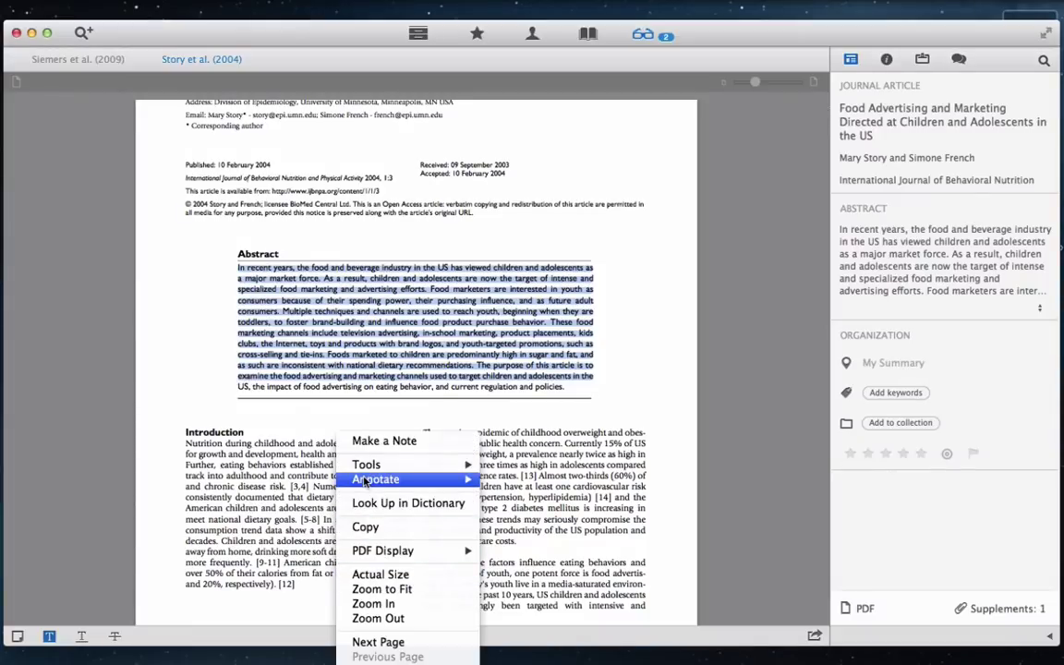
pyautogui.moveTo(357, 478)
pyautogui.click(509, 508)
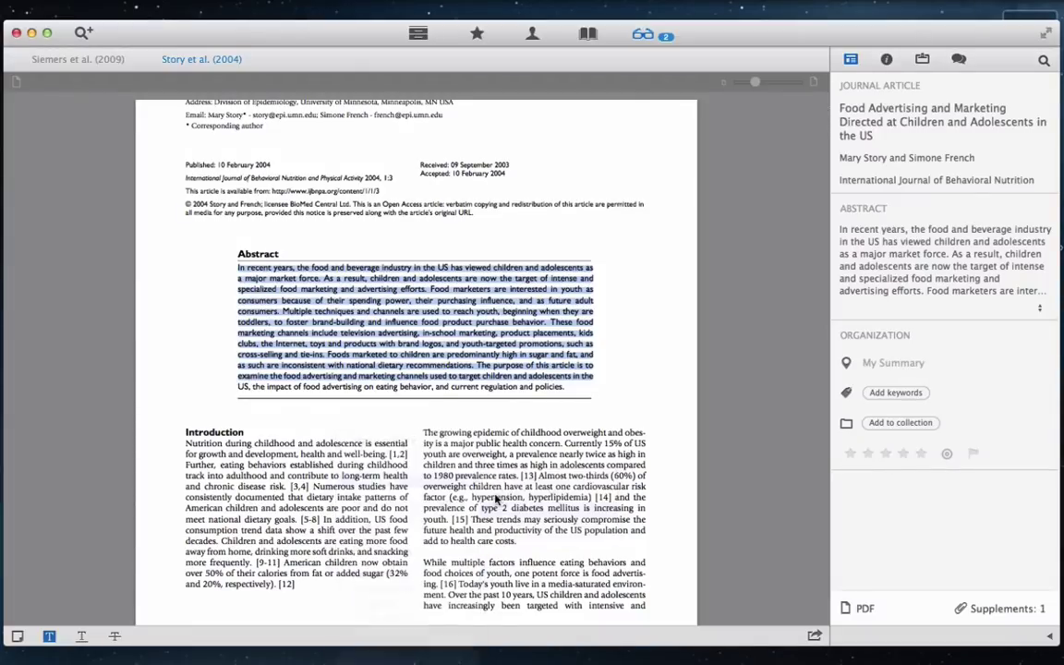
pyautogui.moveTo(422, 431); pyautogui.dragTo(661, 526)
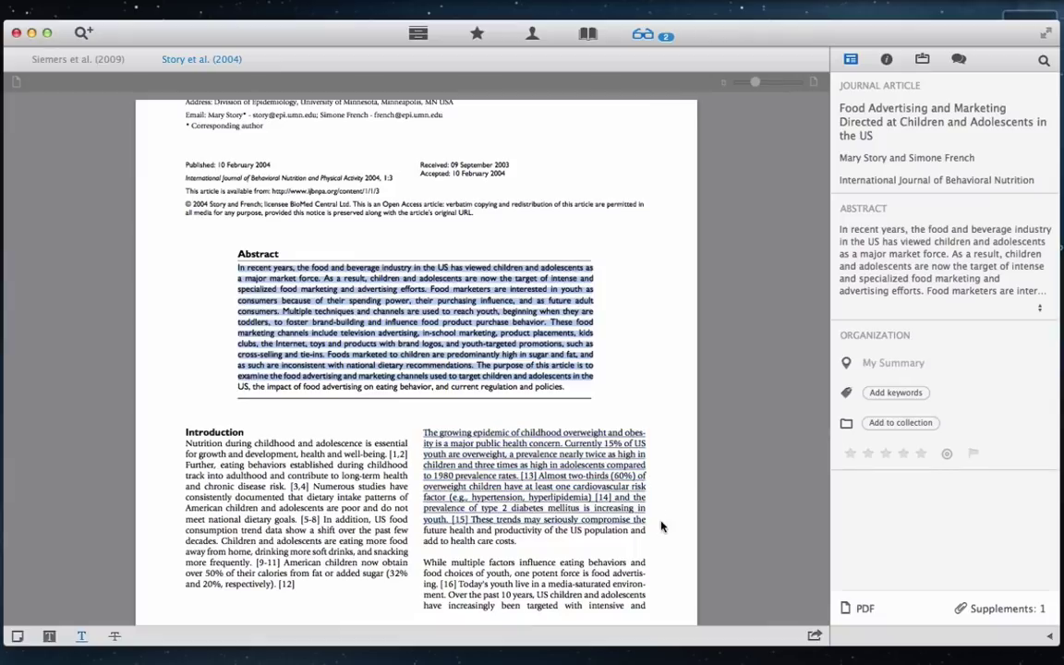
# Recolor the Introduction underline purple and strike through the opening sentence under "Television advertising" on page 3
pyautogui.rightClick(563, 496)
pyautogui.click(659, 392)
pyautogui.scroll(-10, 665, 422)
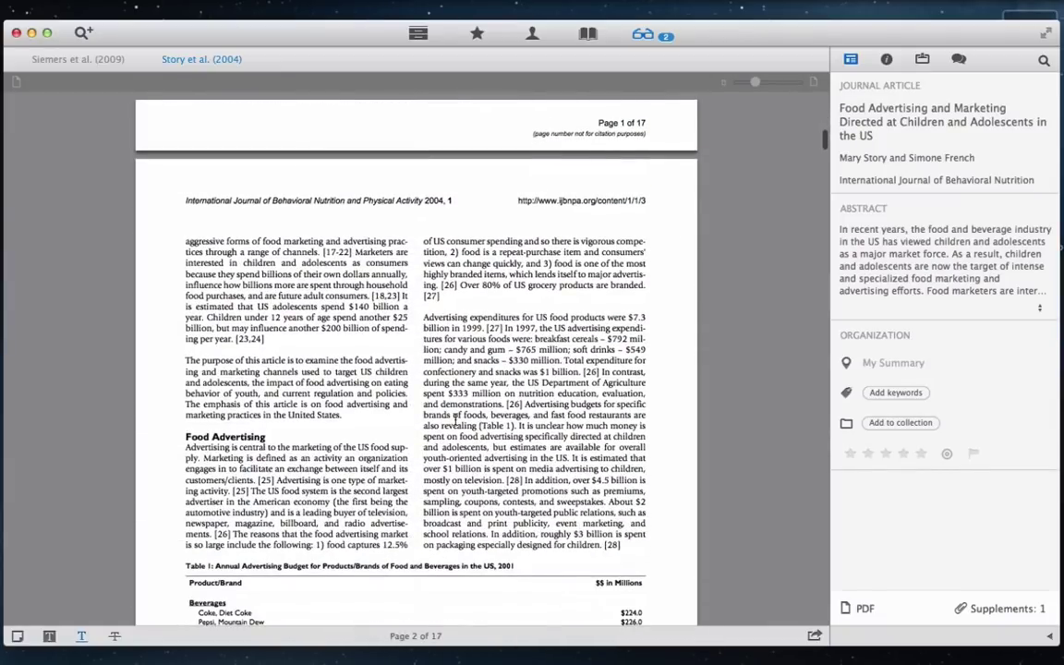
pyautogui.scroll(-10, 455, 423)
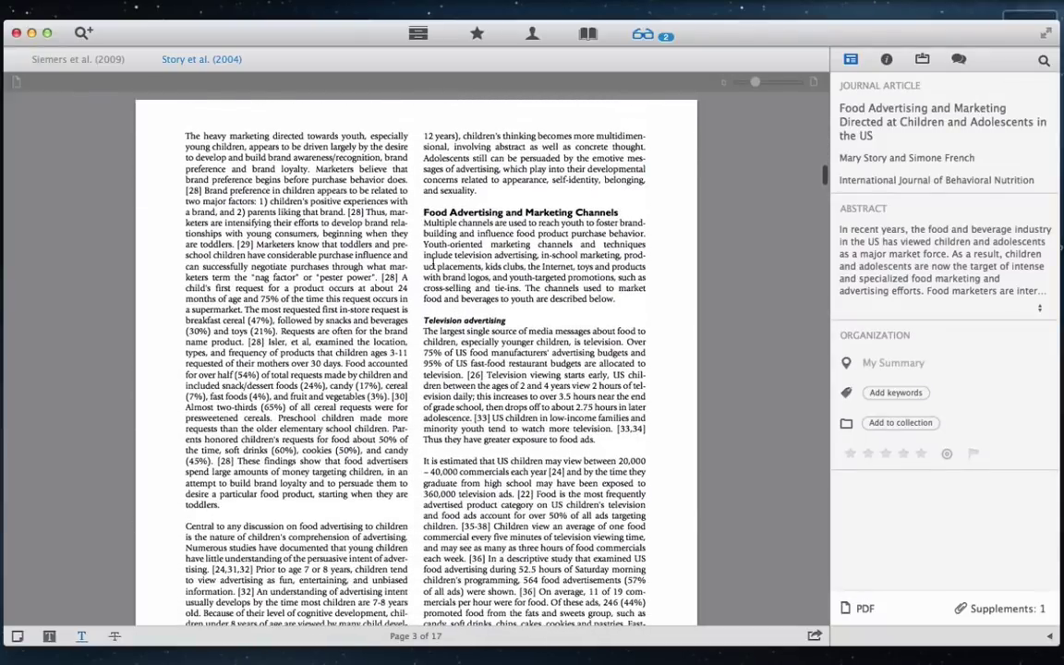
pyautogui.rightClick(415, 263)
pyautogui.moveTo(499, 302)
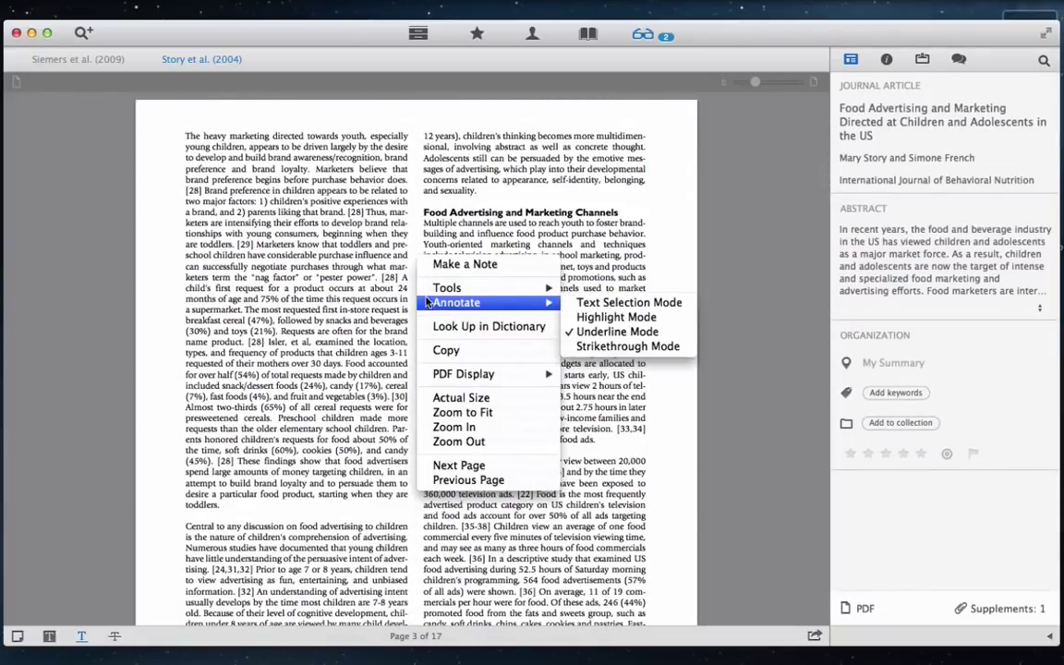
pyautogui.click(614, 346)
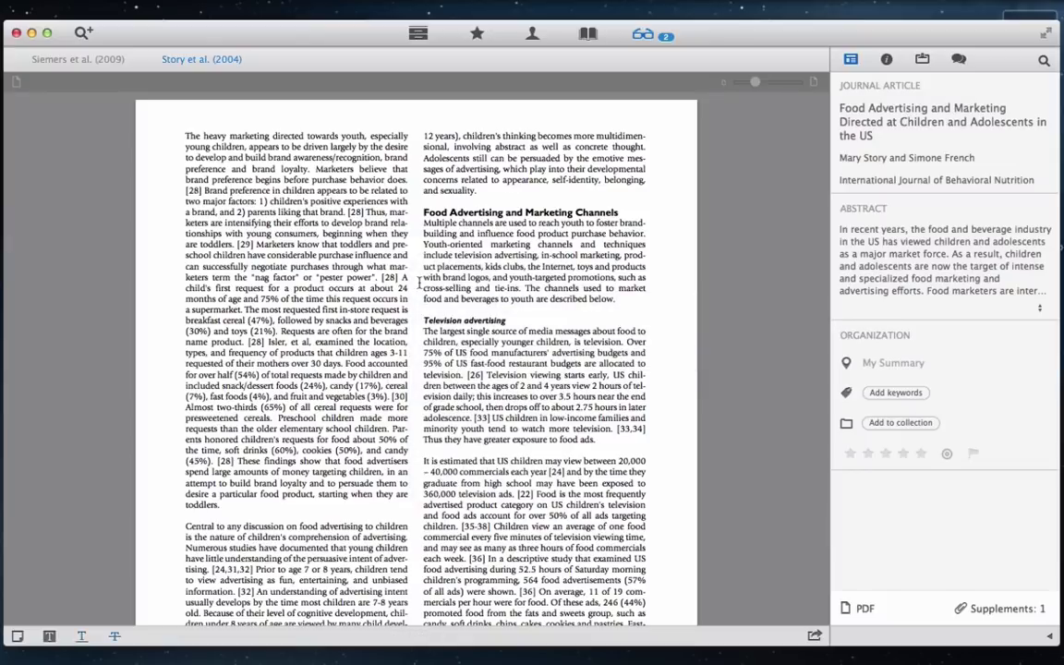
pyautogui.moveTo(426, 331); pyautogui.dragTo(622, 343)
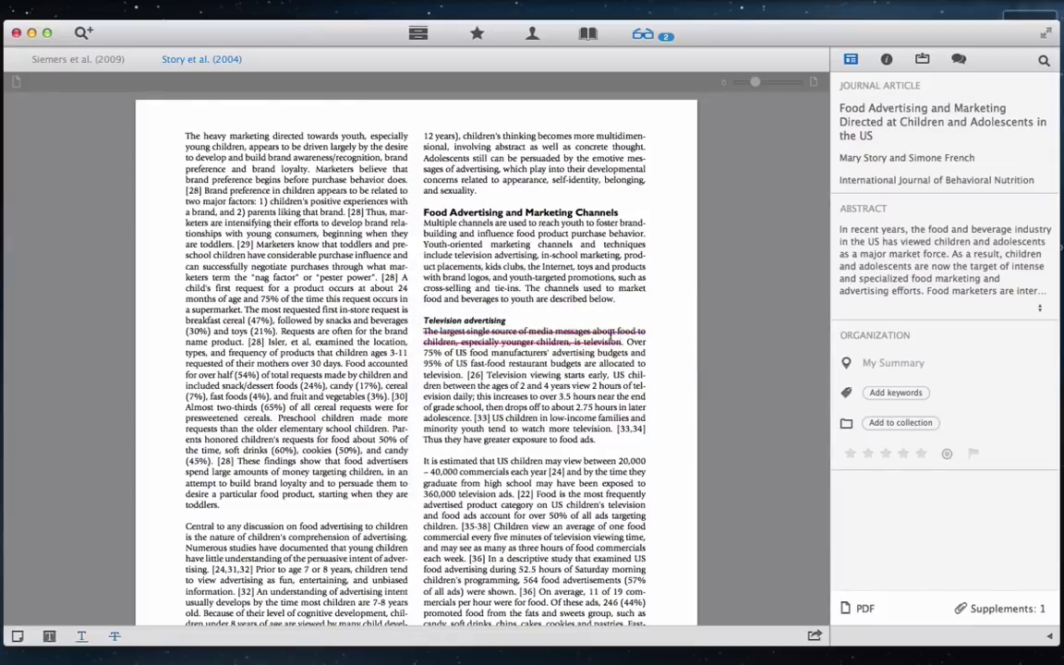
# Highlight the page 3 passage beginning "Central to any discussion on food advertising to children"
pyautogui.scroll(-1, 494, 355)
pyautogui.scroll(-5, 494, 356)
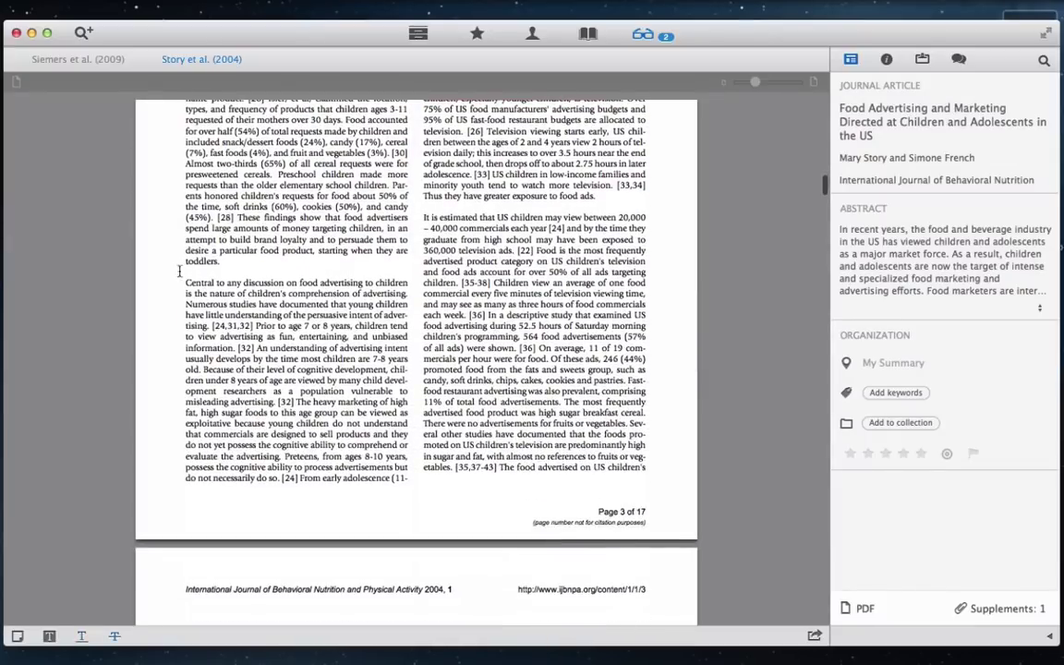
pyautogui.rightClick(179, 271)
pyautogui.moveTo(222, 315)
pyautogui.click(369, 330)
pyautogui.moveTo(185, 282); pyautogui.dragTo(595, 404)
# Highlight the page 4 passage beginning "An international comparative survey of television advertising" and make the highlight yellow
pyautogui.scroll(-10, 643, 412)
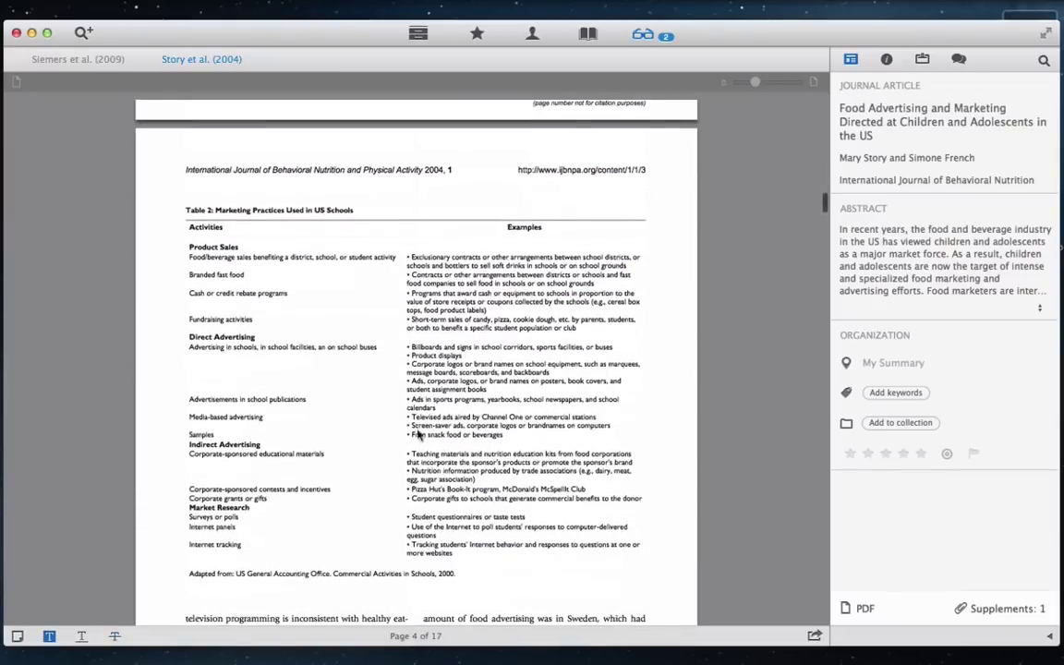
pyautogui.scroll(-8, 417, 434)
pyautogui.moveTo(184, 283); pyautogui.dragTo(407, 370)
pyautogui.rightClick(369, 336)
pyautogui.click(403, 388)
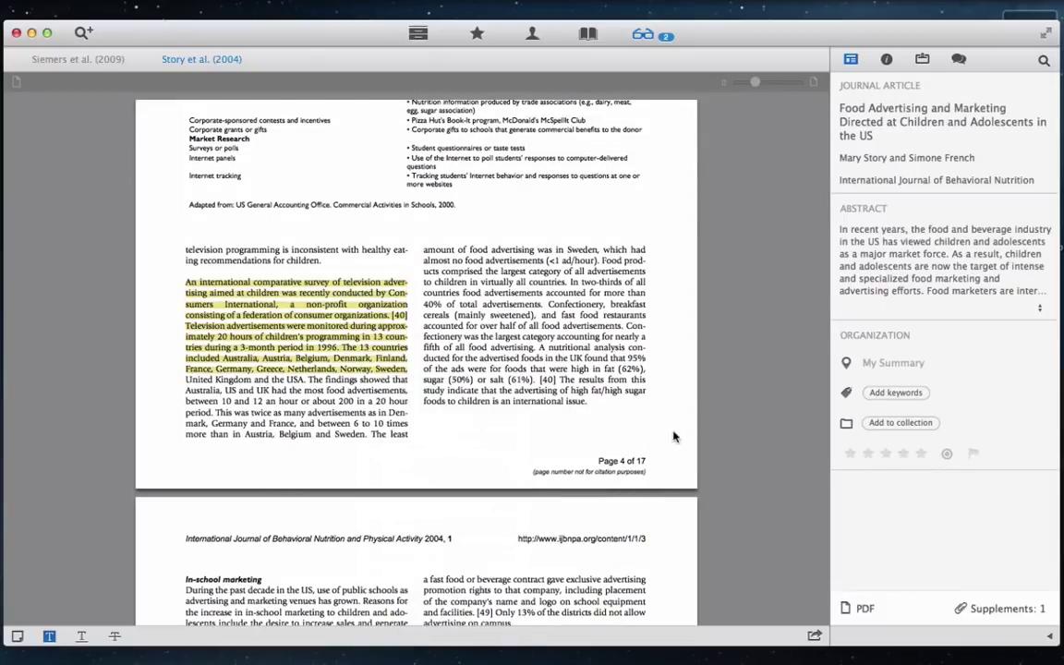
# Add a note reading "This is a note in the margins" in the margin near the end of page 4
pyautogui.rightClick(671, 437)
pyautogui.click(713, 437)
pyautogui.write('This is a note in the margins')
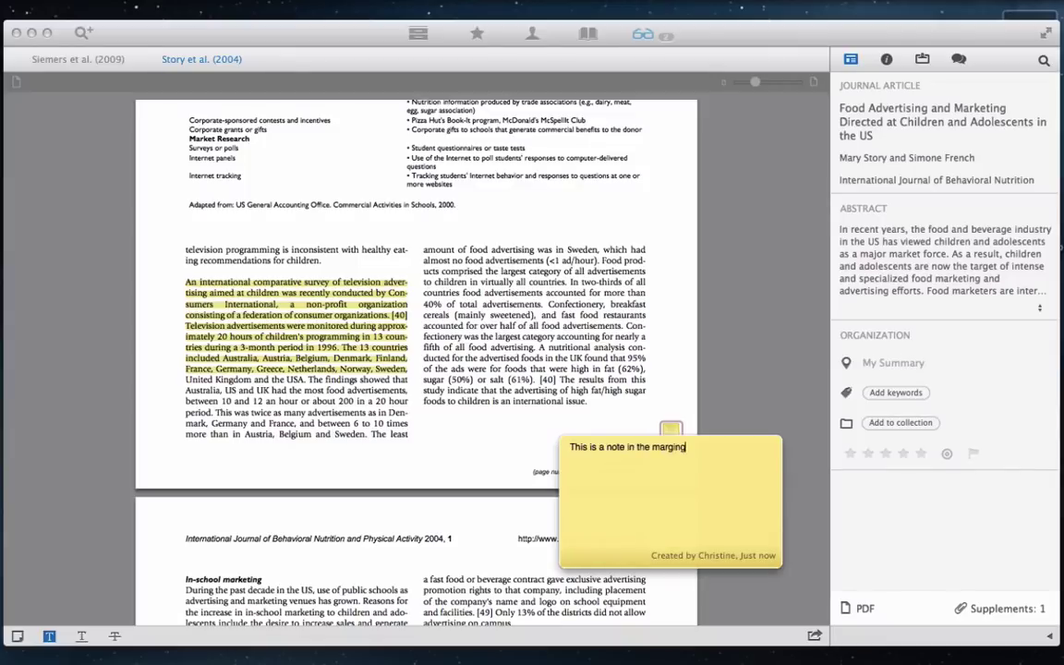
pyautogui.click(671, 365)
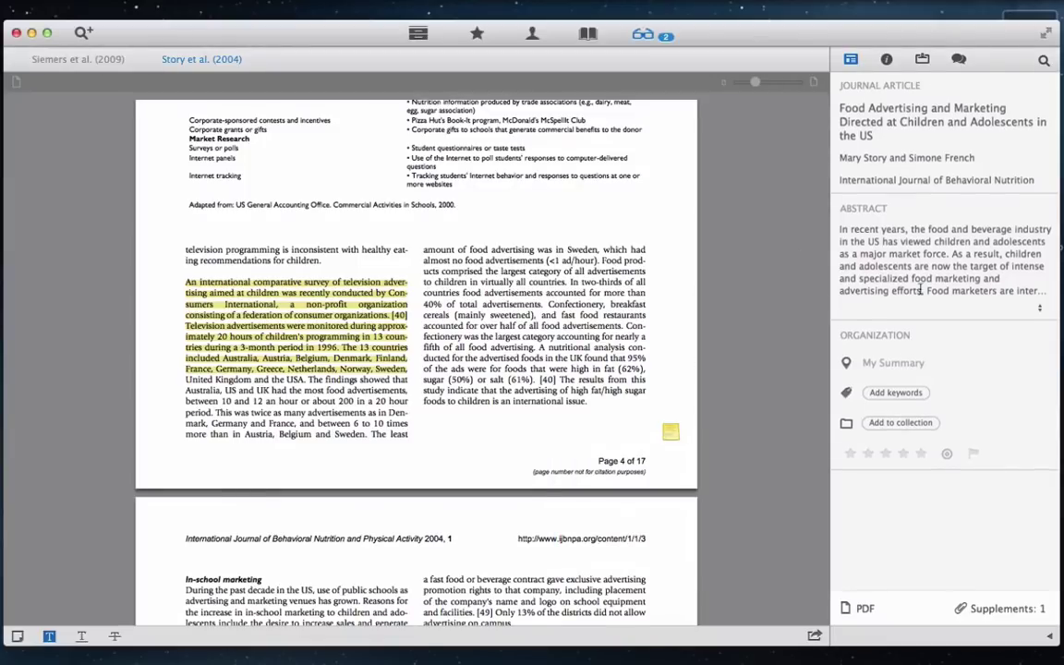
# Import the related article "Health Is Life in Balance" and download its PDF from the article's web page
pyautogui.click(921, 59)
pyautogui.click(958, 58)
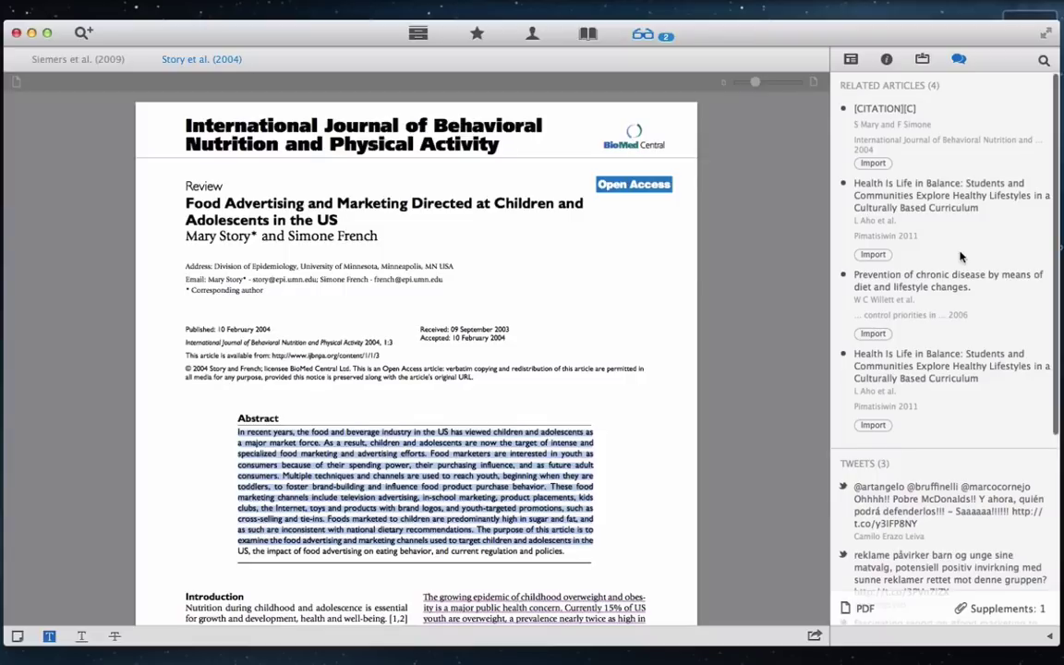
pyautogui.click(873, 254)
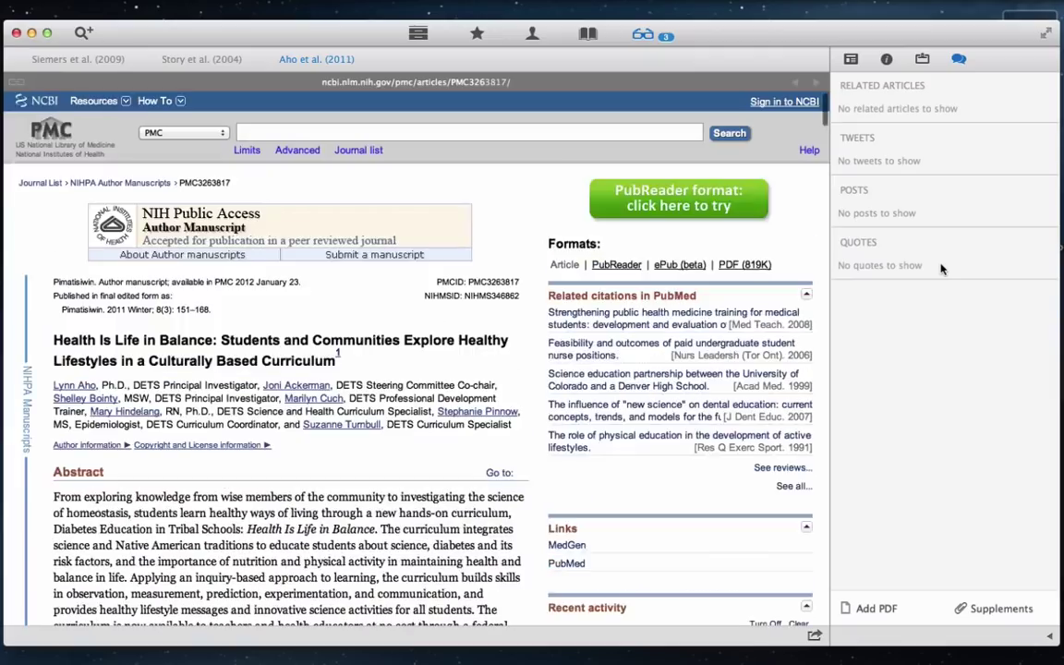
pyautogui.click(739, 265)
pyautogui.click(872, 58)
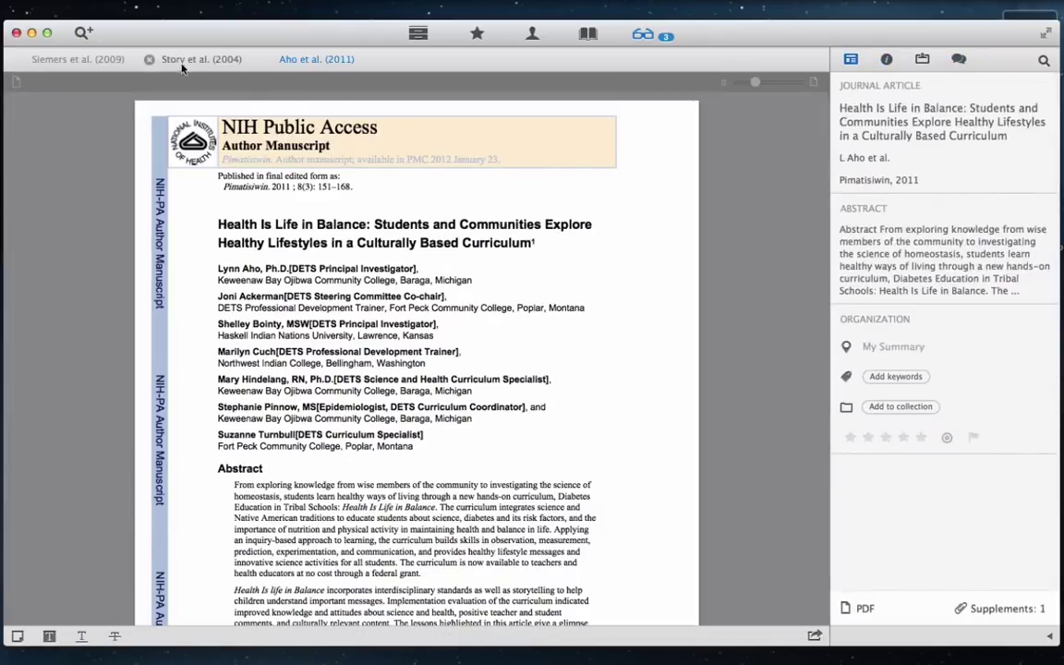
# Return to the food advertising article and review its related articles, tweets, posts and quotes
pyautogui.click(162, 59)
pyautogui.click(959, 59)
pyautogui.scroll(-5, 924, 300)
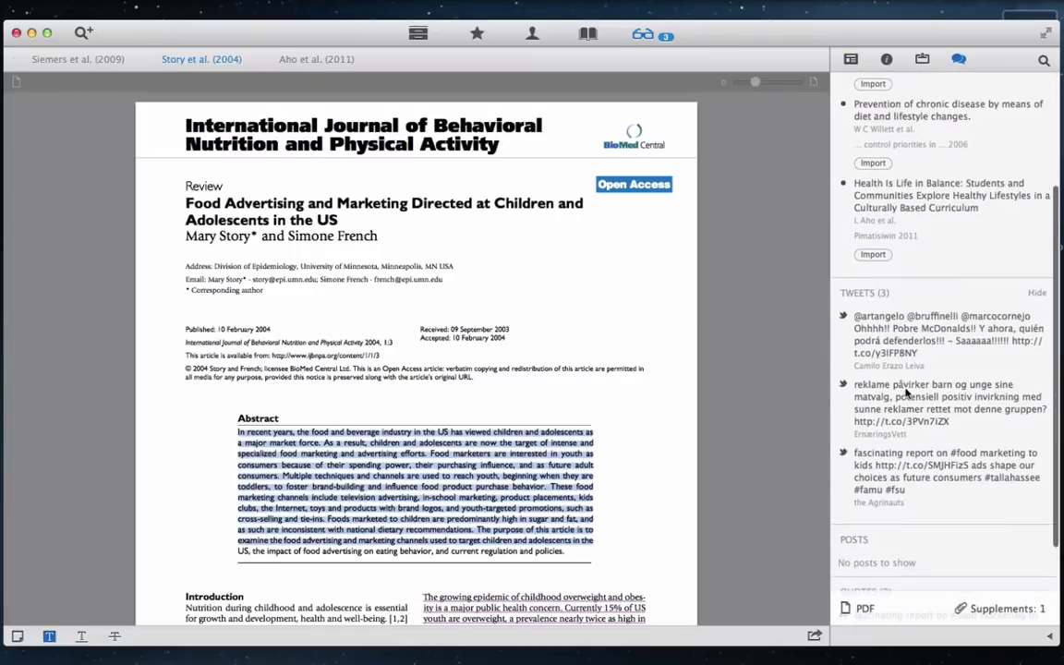
pyautogui.scroll(-2, 866, 468)
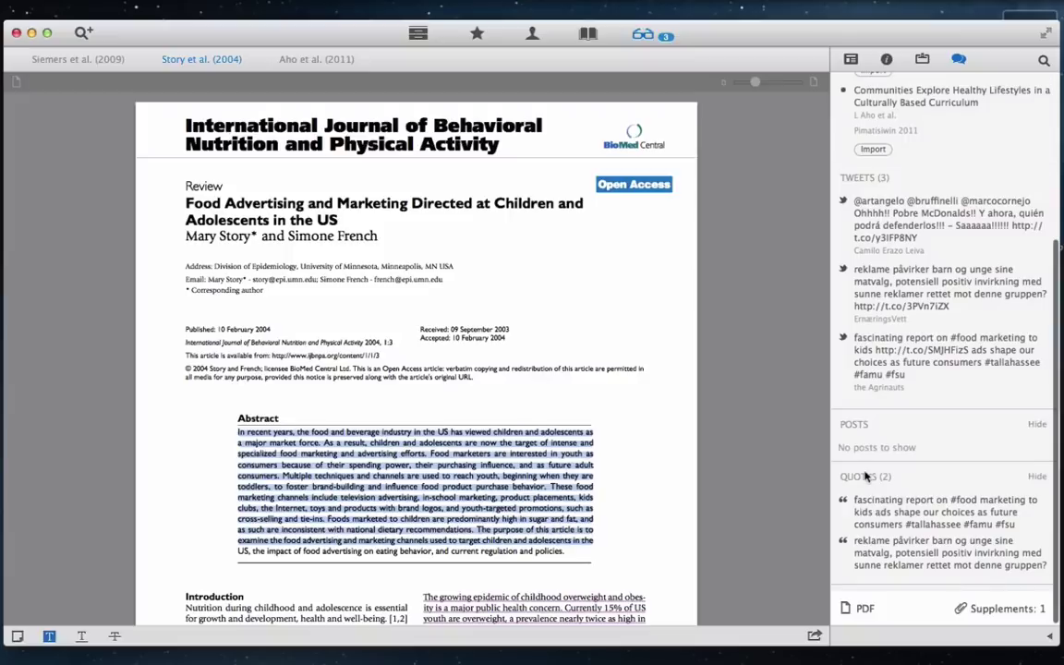
pyautogui.scroll(5, 932, 444)
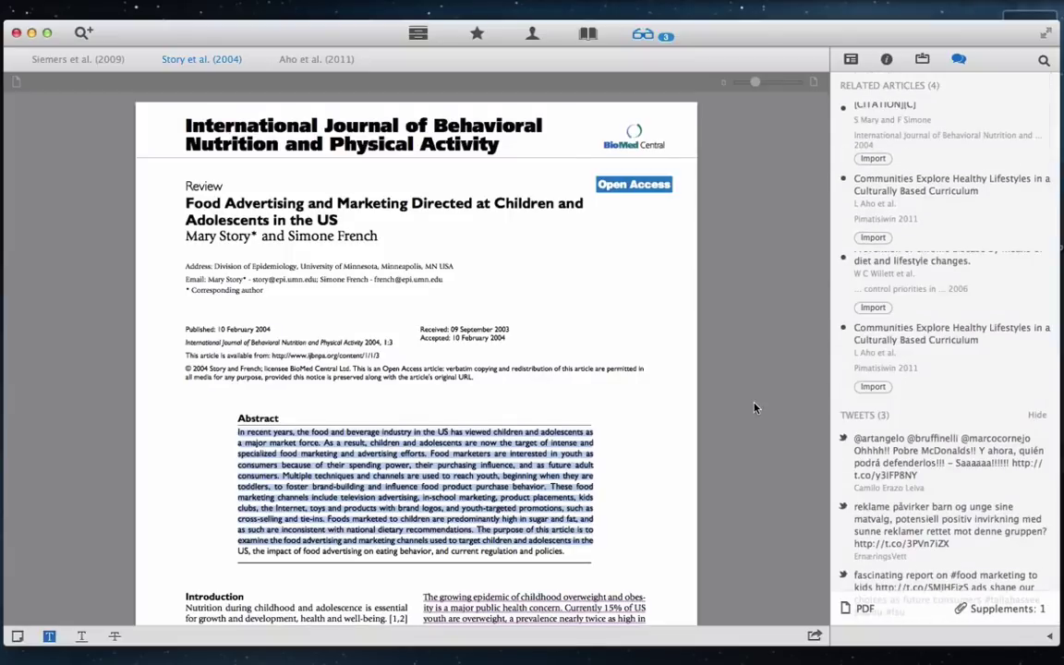
# Open the article "Selective infection of antigen-specific B lymphocytes by Salmonella" and show the Supporting Information section of its web page
pyautogui.click(81, 33)
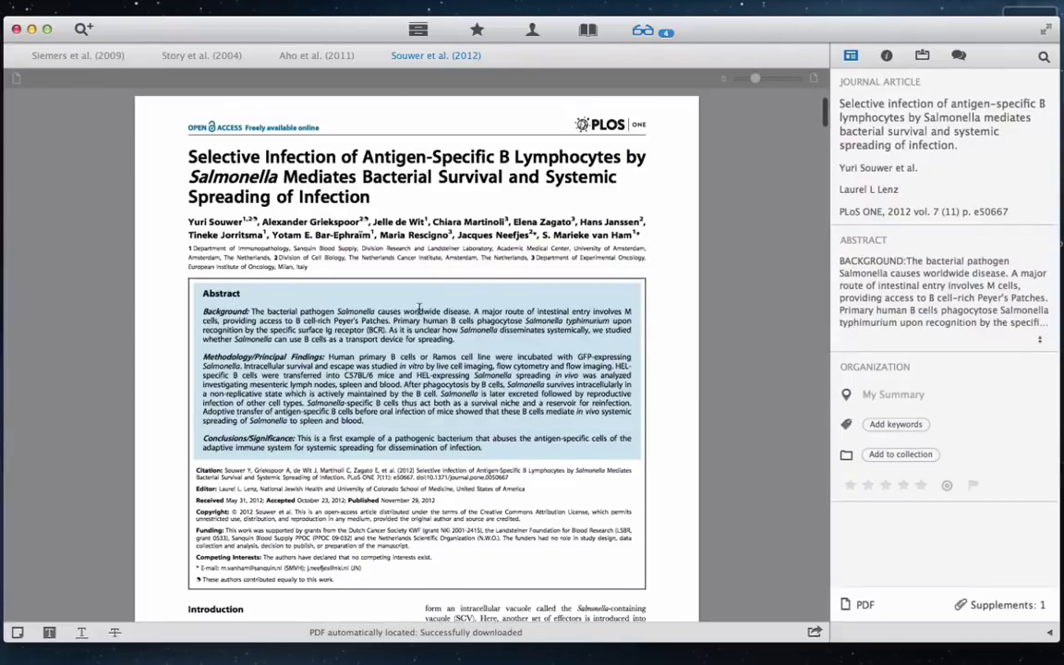
pyautogui.click(16, 78)
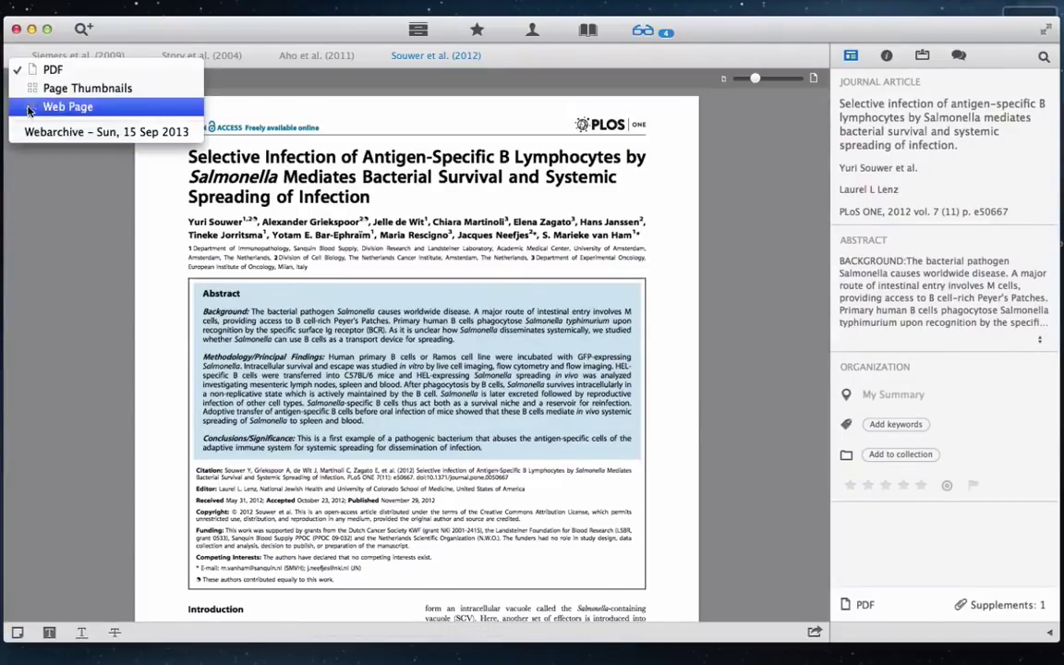
pyautogui.click(31, 109)
pyautogui.scroll(-5, 74, 406)
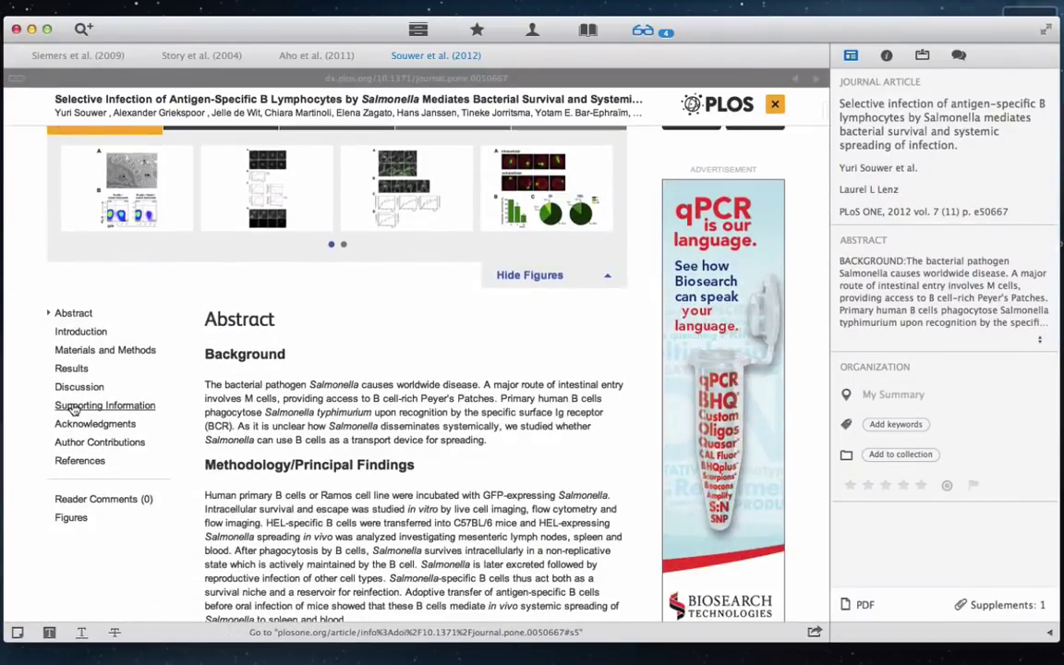
pyautogui.click(74, 408)
# Download Figure S1 from the supporting information and attach it to the article as supplemental data
pyautogui.scroll(-3, 171, 441)
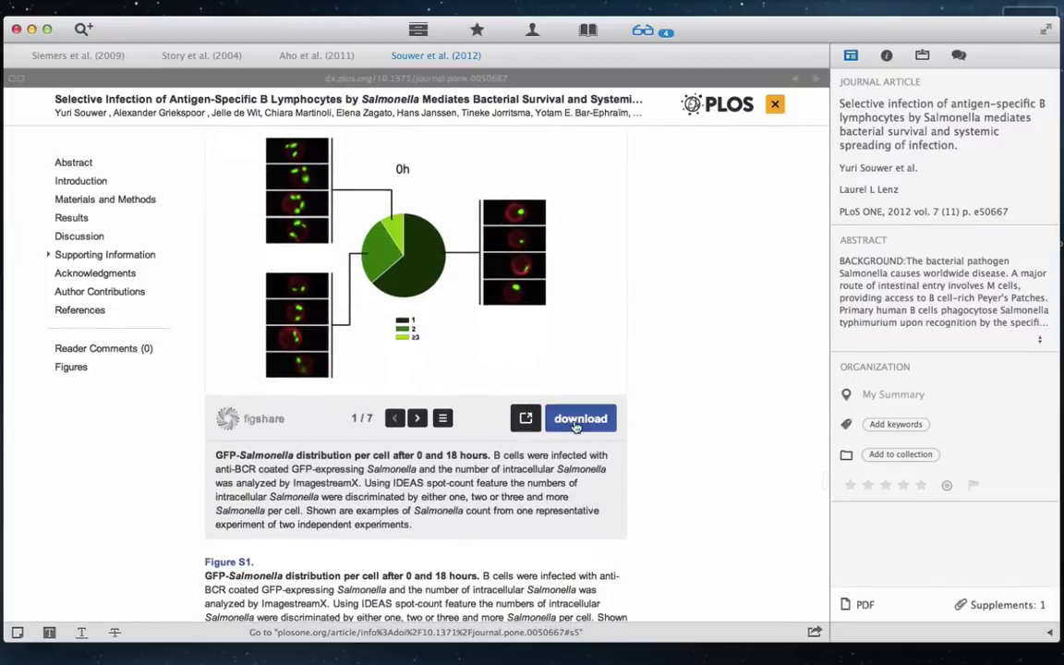
pyautogui.click(576, 421)
pyautogui.click(548, 455)
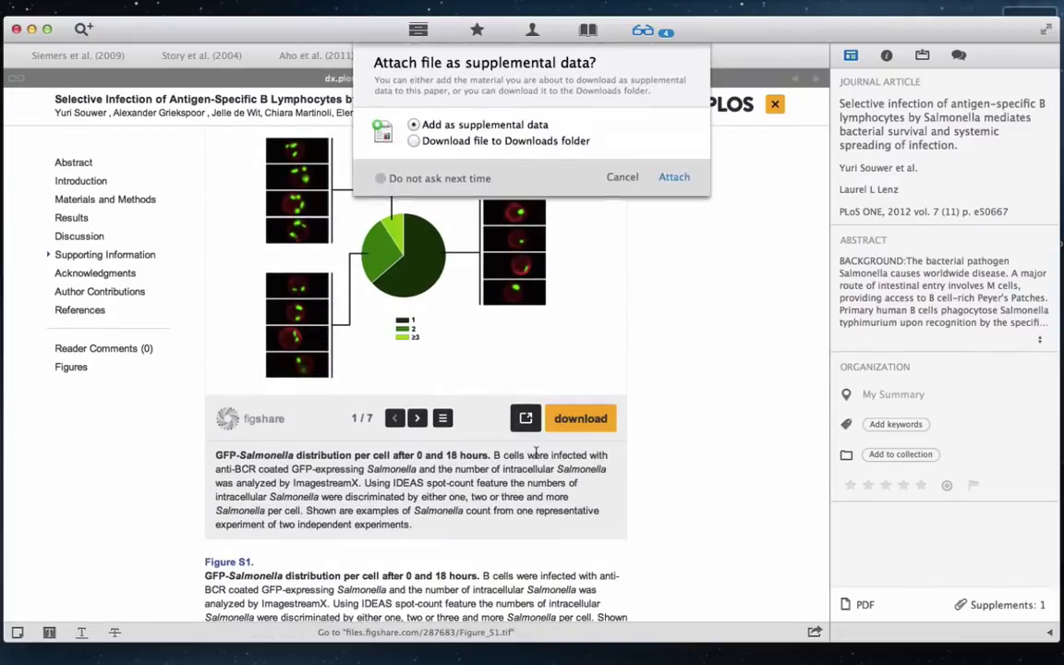
pyautogui.click(688, 179)
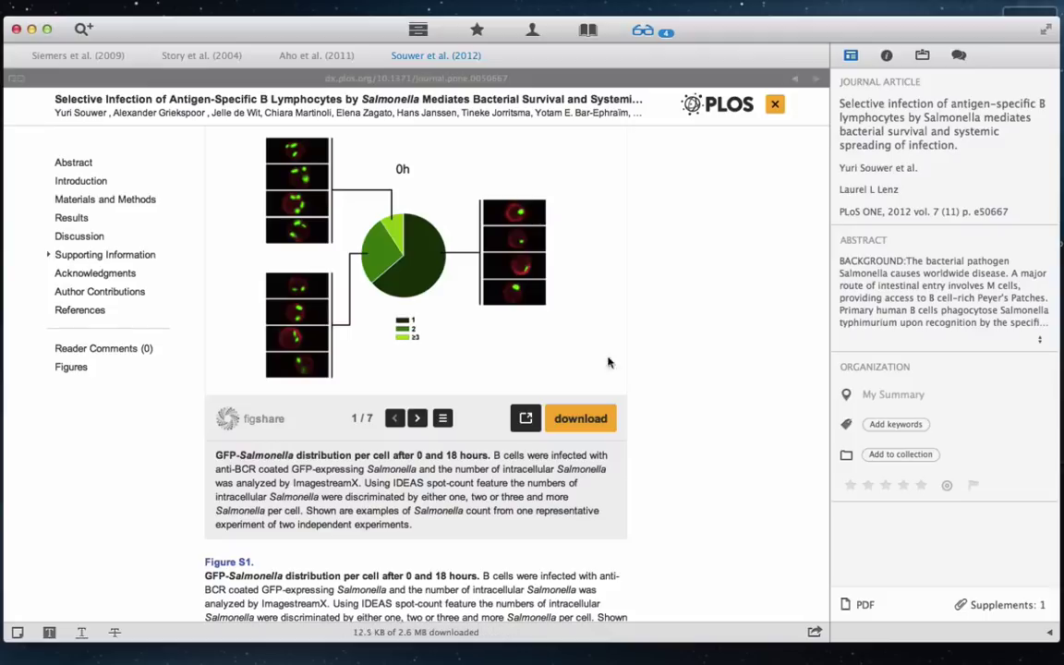
# Attach Video S1 and Video S3 to the Salmonella article as supplemental data
pyautogui.scroll(-8, 155, 521)
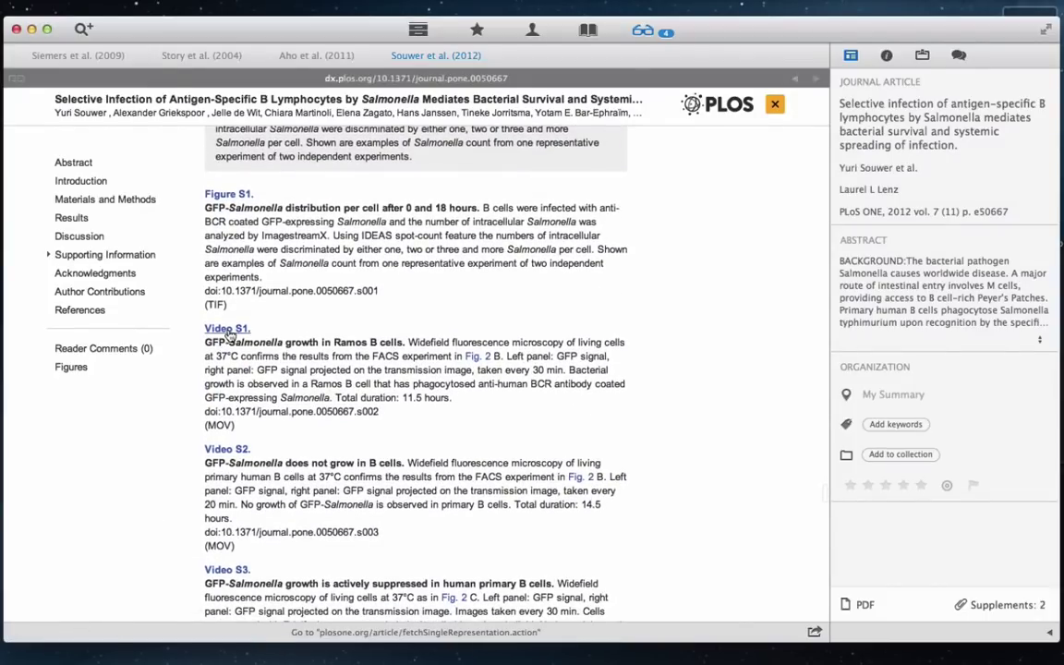
pyautogui.click(227, 329)
pyautogui.click(674, 177)
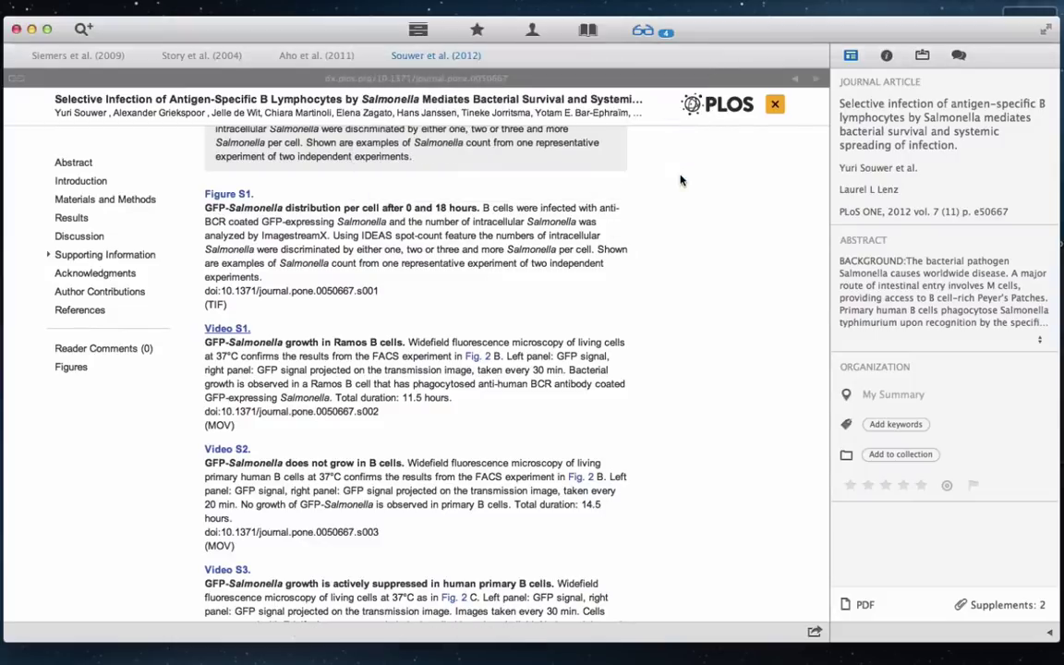
pyautogui.scroll(-3, 277, 434)
pyautogui.click(238, 444)
pyautogui.click(674, 177)
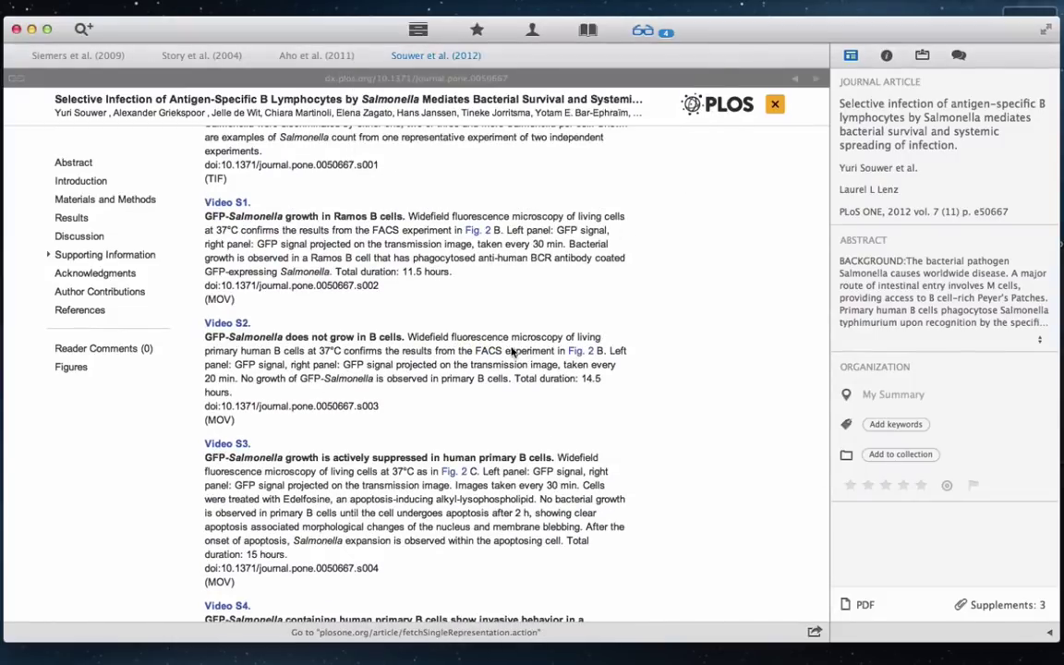
# Attach Video S5 and Video S6 to the Salmonella article as supplemental data
pyautogui.scroll(-5, 319, 434)
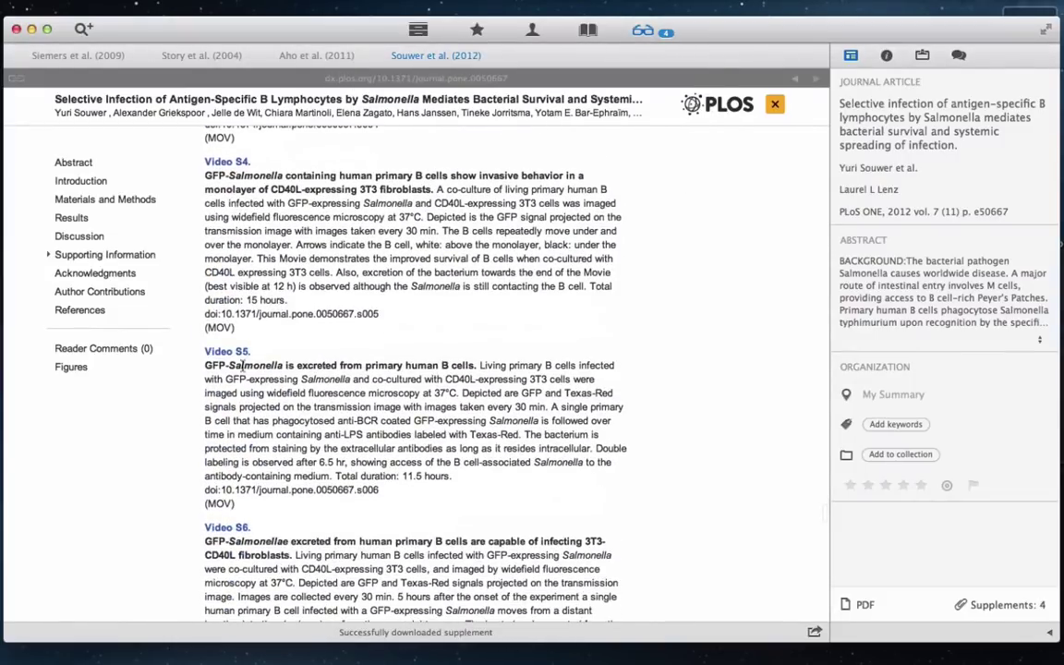
pyautogui.click(231, 352)
pyautogui.click(690, 181)
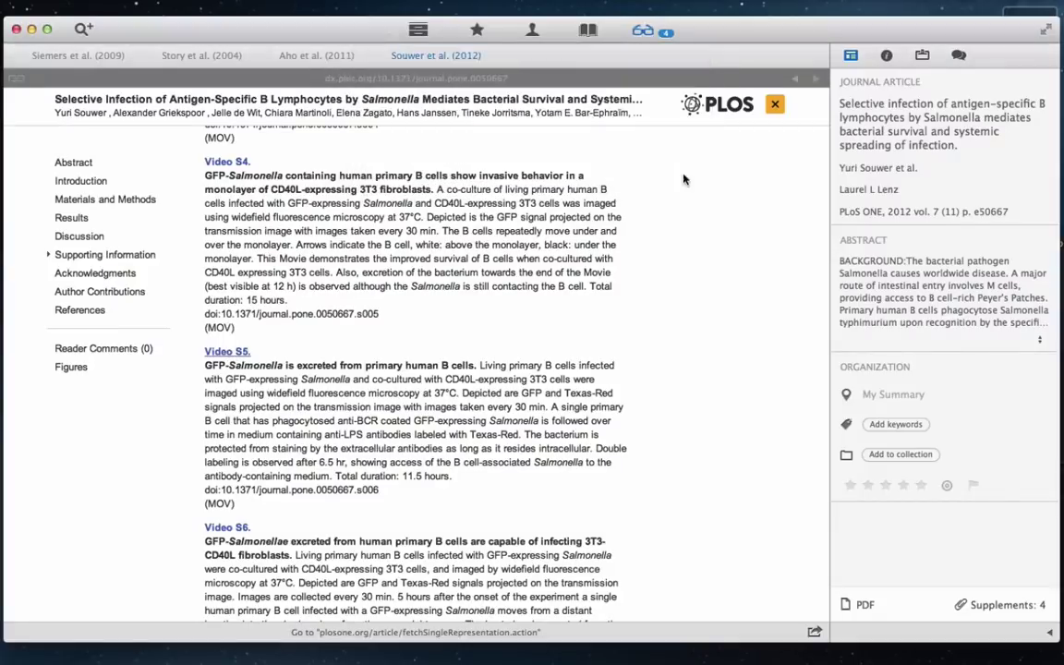
pyautogui.scroll(-5, 325, 418)
pyautogui.scroll(3, 323, 419)
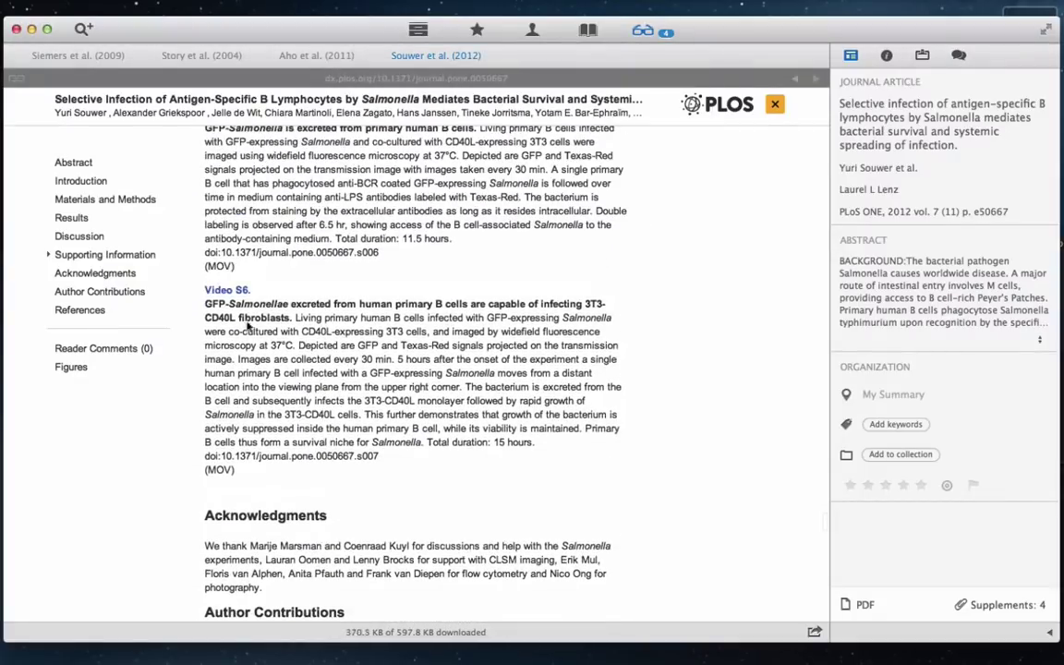
pyautogui.click(227, 289)
pyautogui.click(675, 176)
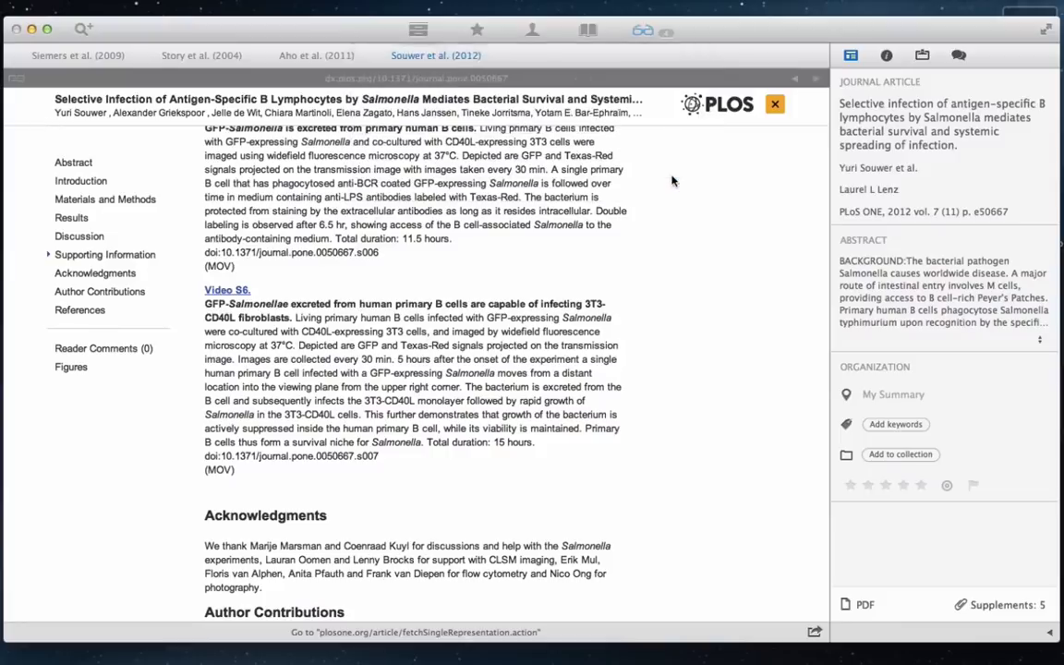
# Preview the attached Figure S1 and the supplemental video "PLoS ONE 2012 Souwer.mov" from the article's supplements
pyautogui.scroll(-5, 986, 551)
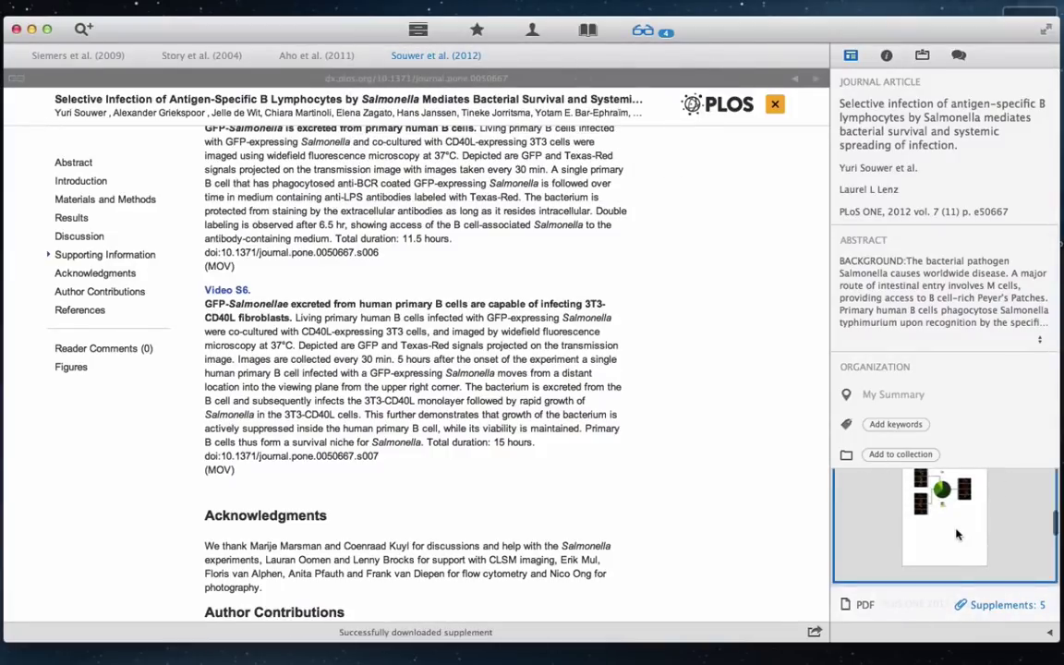
pyautogui.doubleClick(955, 533)
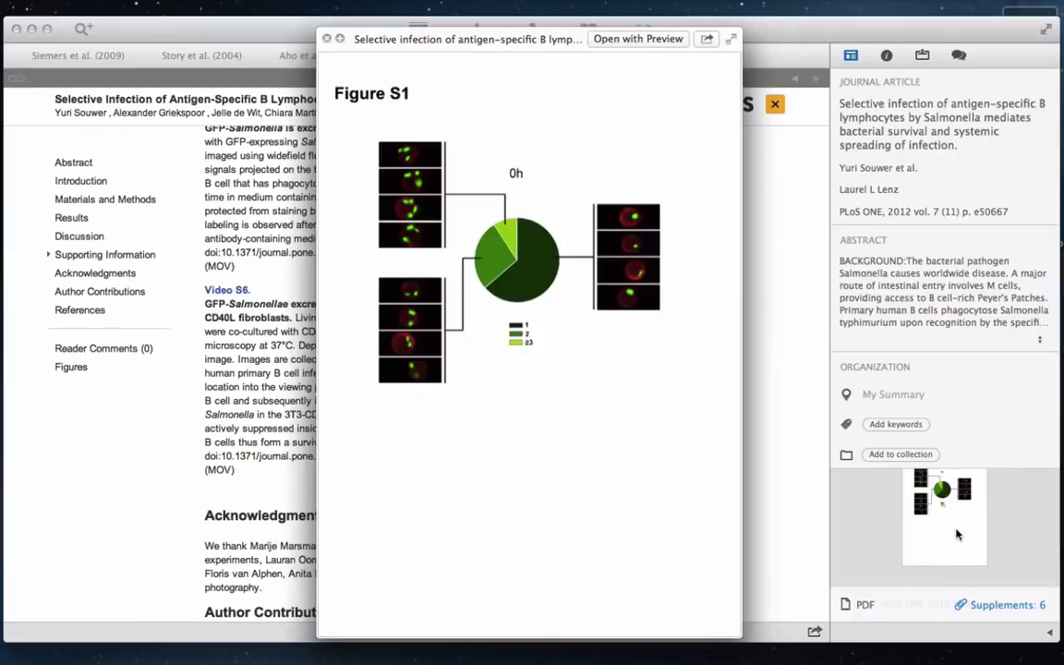
pyautogui.press('space')
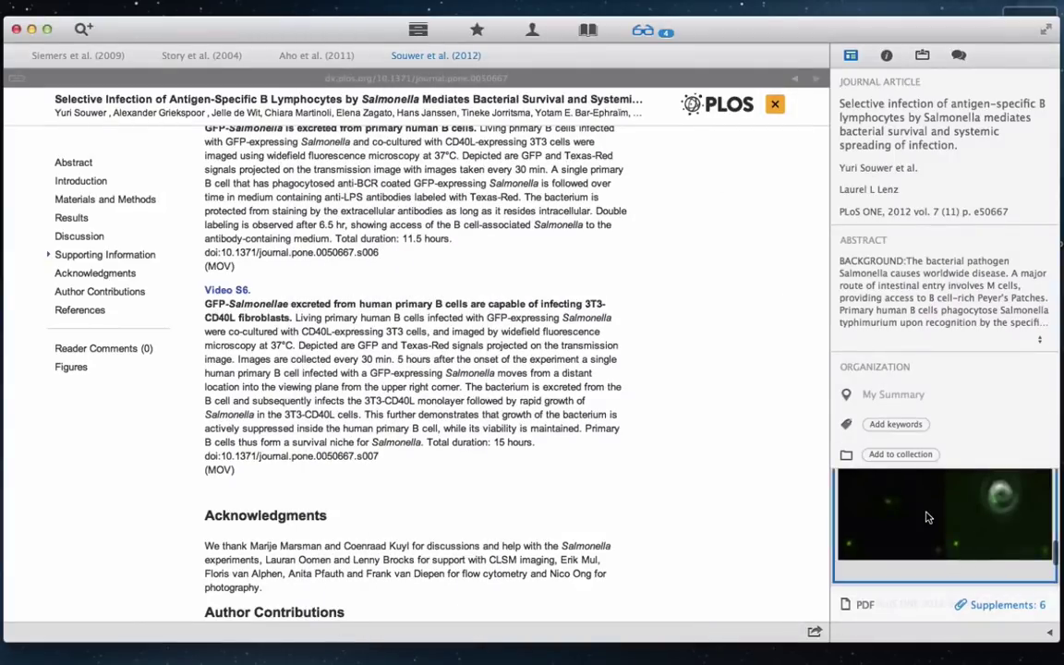
pyautogui.doubleClick(928, 517)
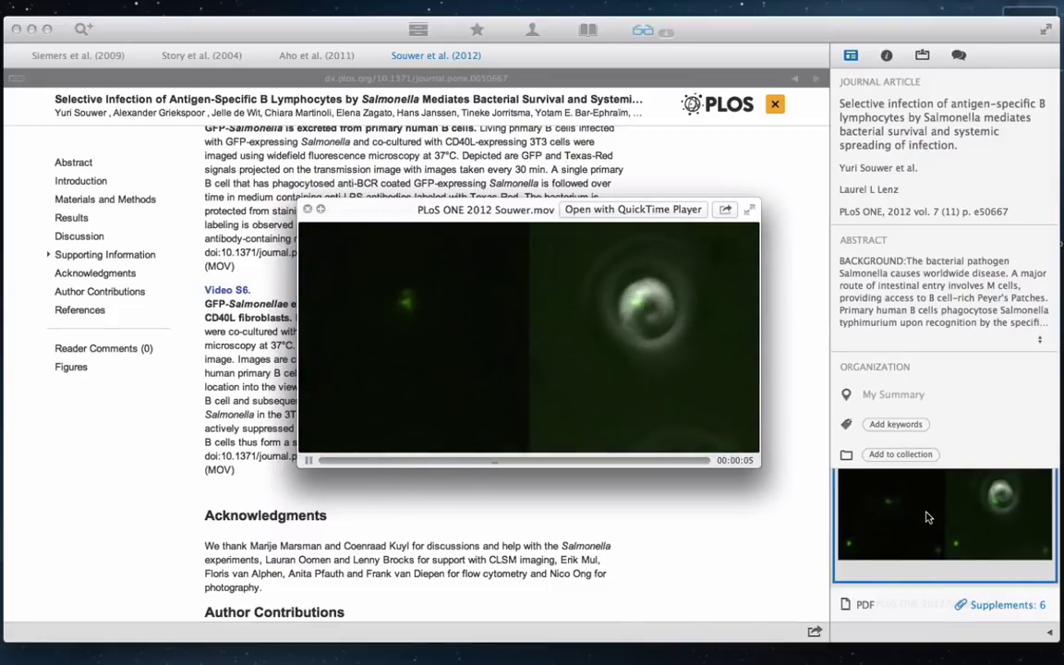
pyautogui.press('space')
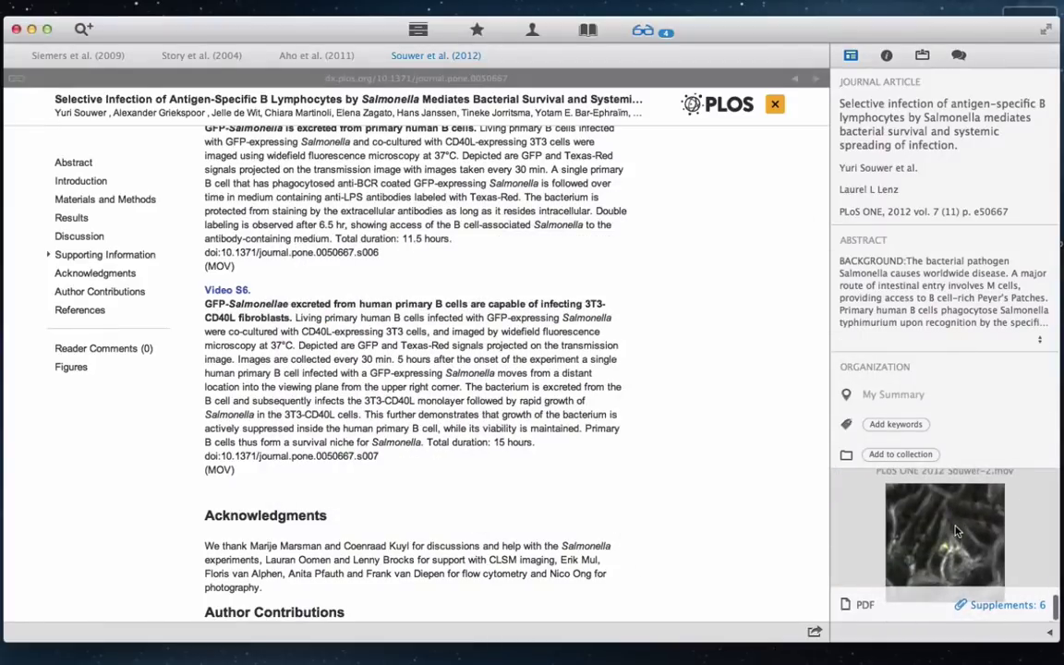
# View the supplemental videos journal.pone.0050667.s006.mov, s004.mov, s002.mov and s007.mov in turn, and return to the article's PDF
pyautogui.click(19, 79)
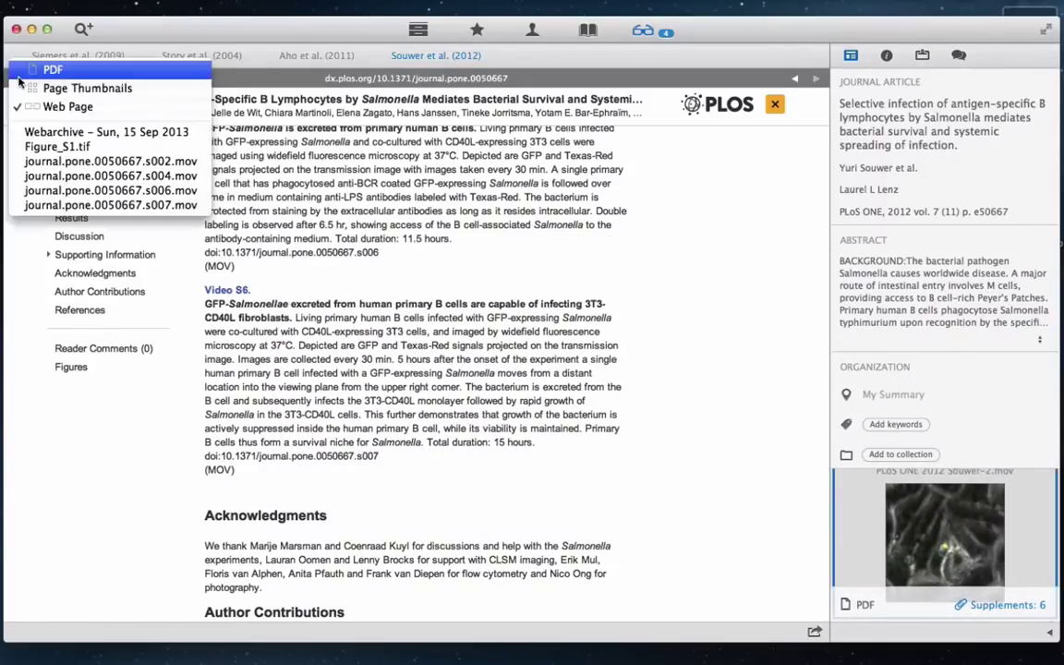
pyautogui.click(30, 194)
pyautogui.click(22, 83)
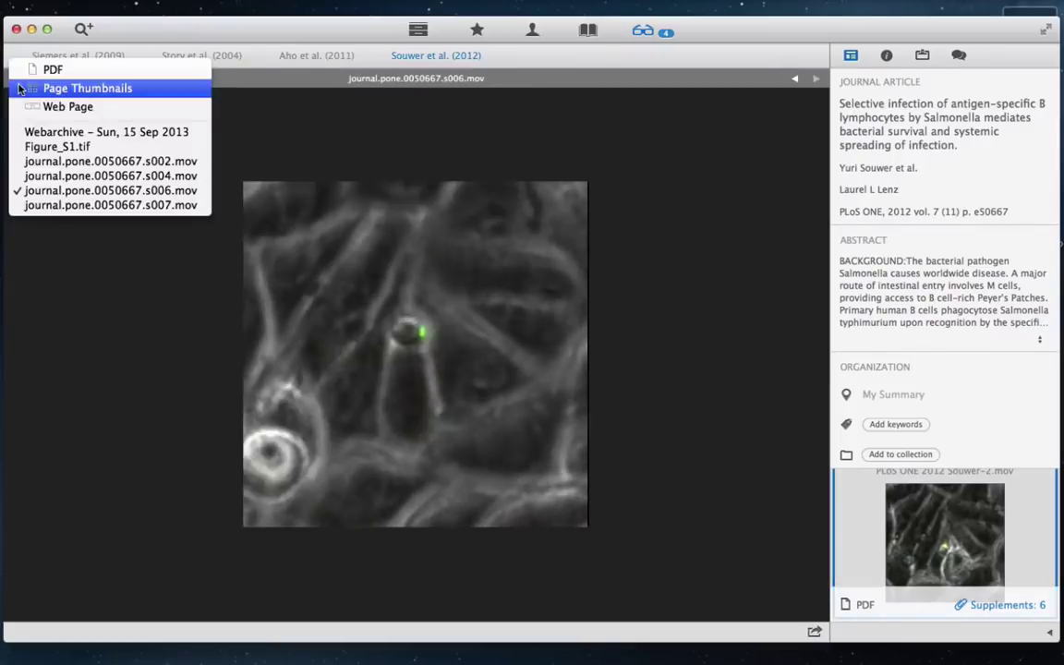
pyautogui.click(37, 176)
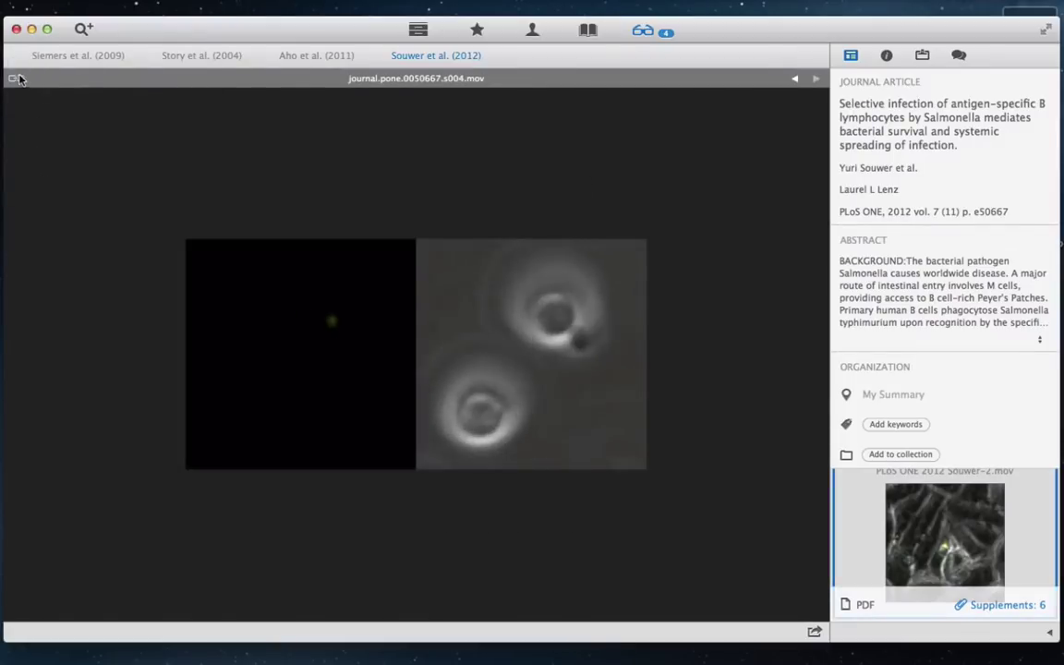
pyautogui.click(21, 80)
pyautogui.click(26, 159)
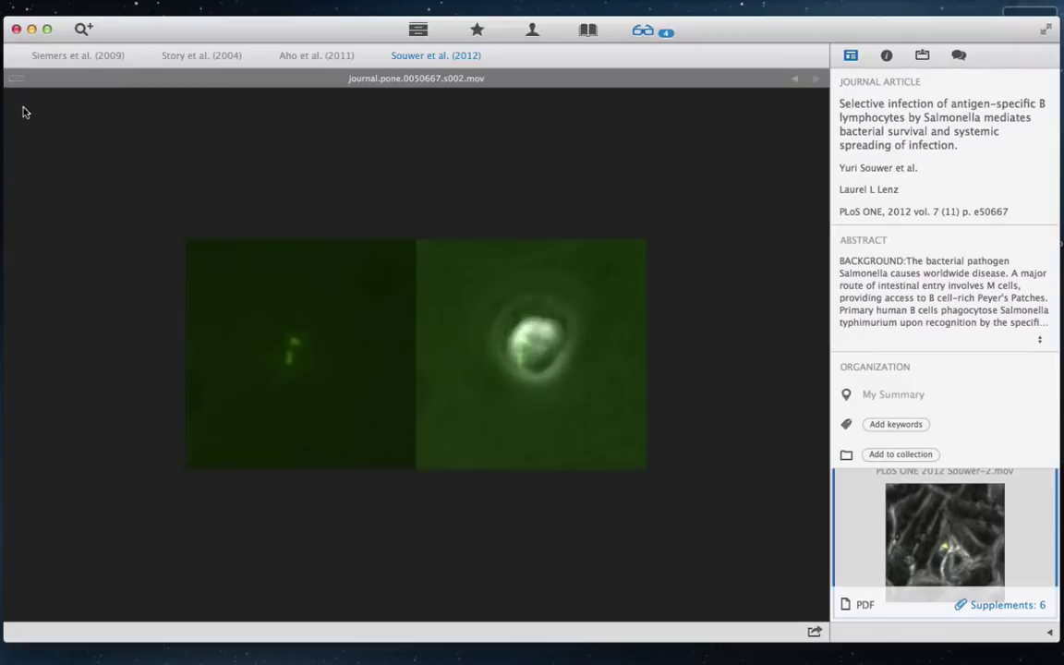
pyautogui.click(18, 79)
pyautogui.click(19, 205)
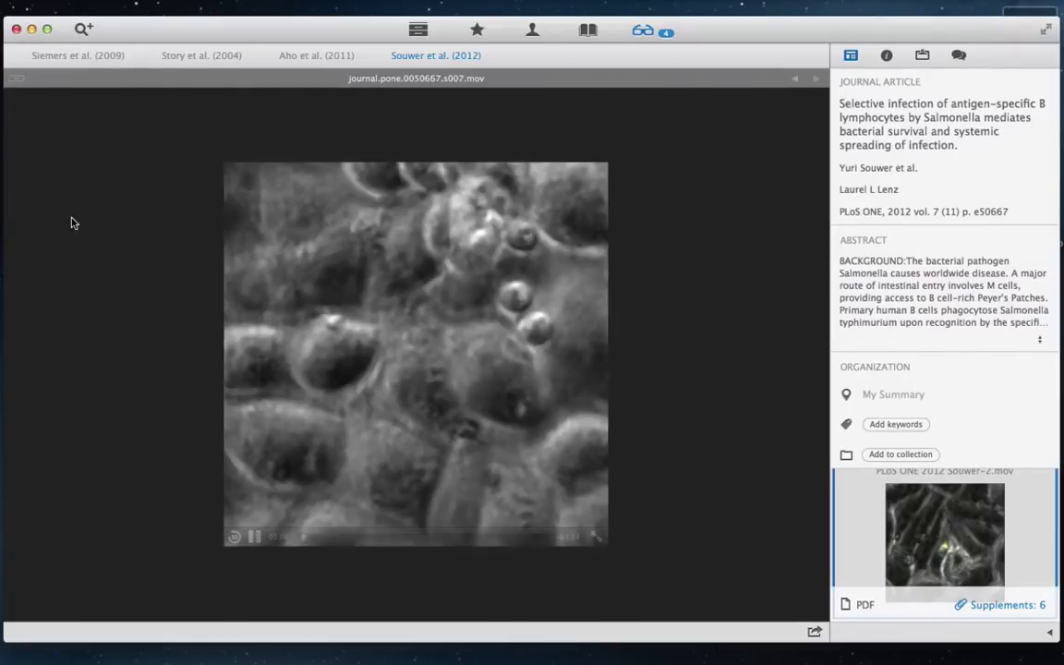
pyautogui.click(16, 79)
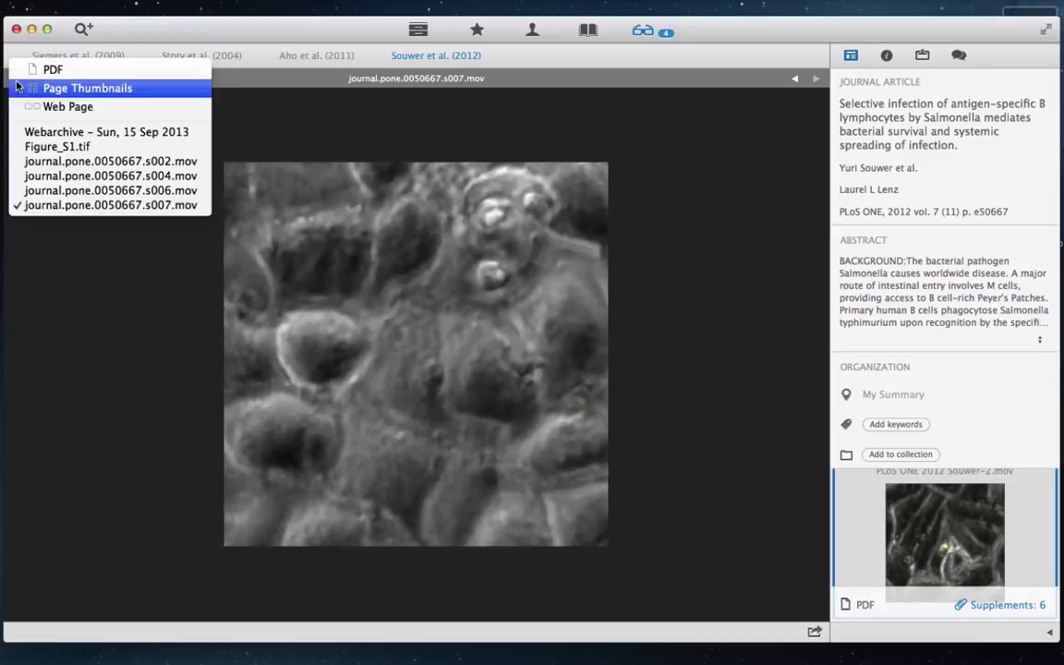
pyautogui.click(19, 69)
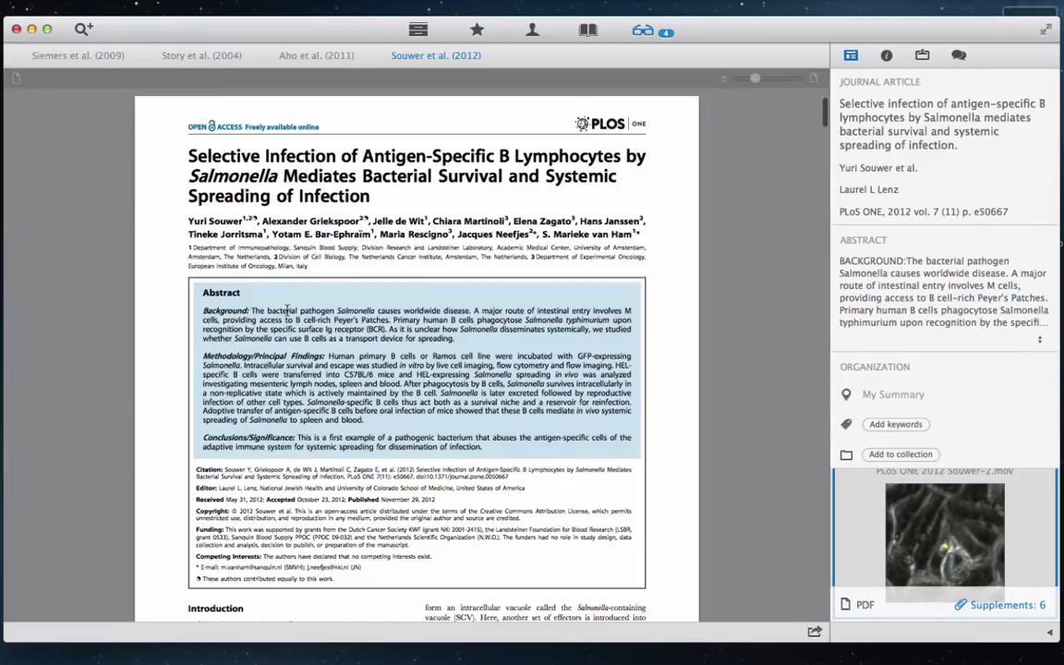
# Close all four open article tabs in the reader to return to the library
pyautogui.click(363, 62)
pyautogui.click(377, 58)
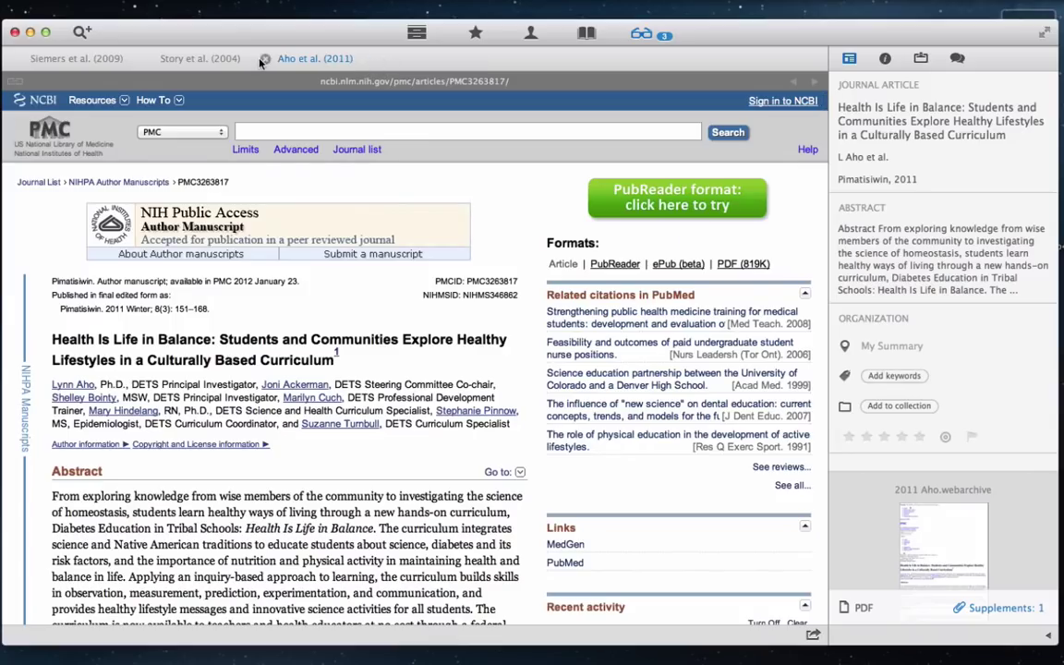
pyautogui.click(265, 58)
pyautogui.click(146, 59)
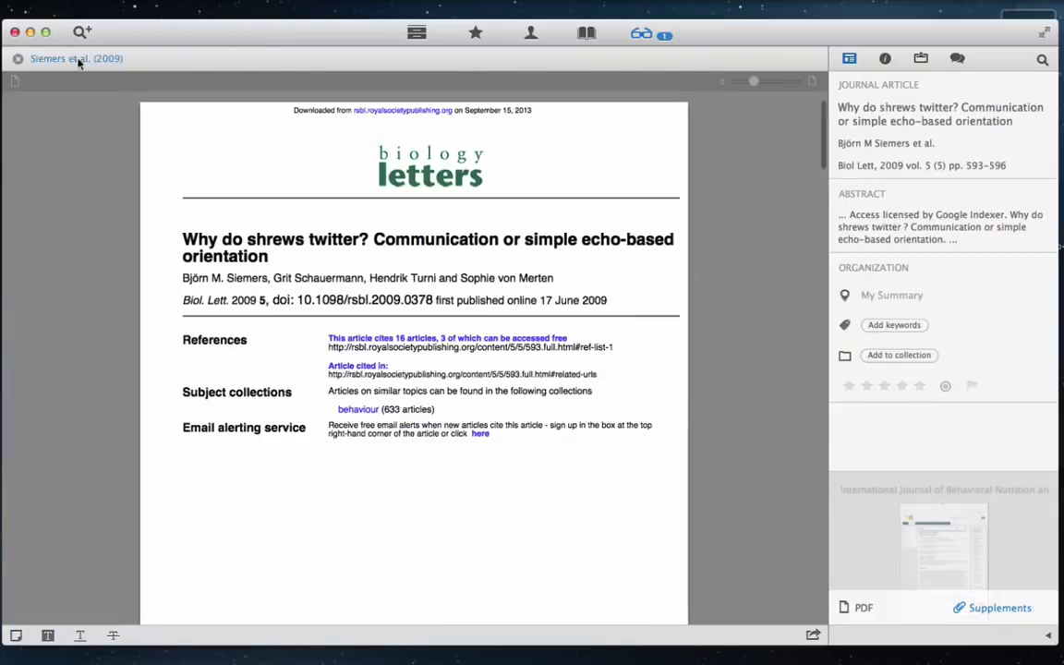
pyautogui.click(19, 60)
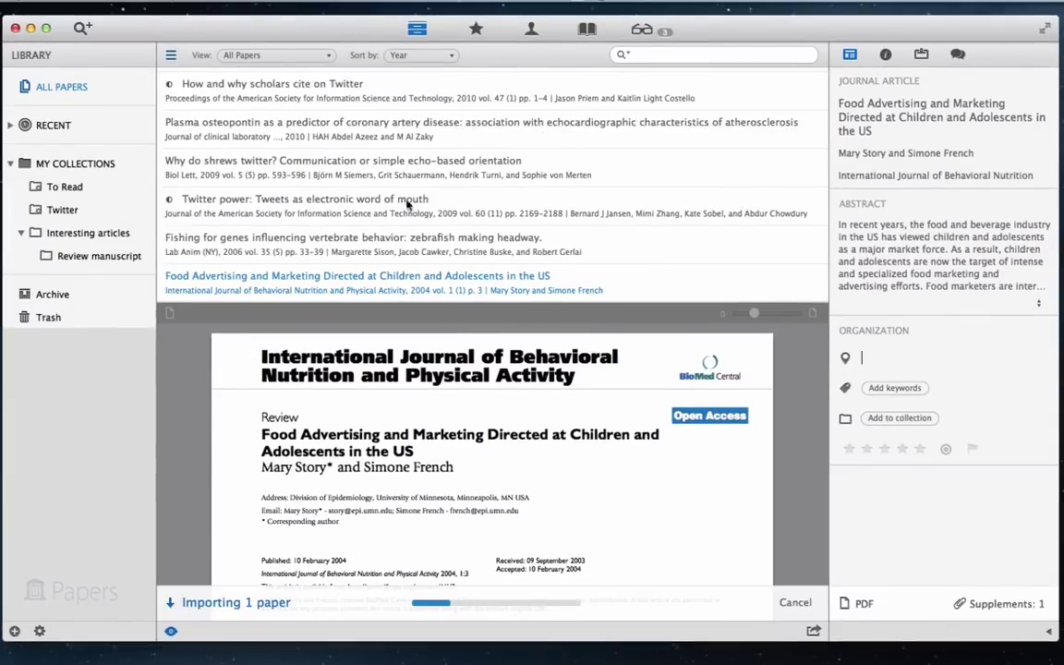
# Show the library in Columns view and sort the papers by authors, by source and by year
pyautogui.click(171, 55)
pyautogui.click(184, 66)
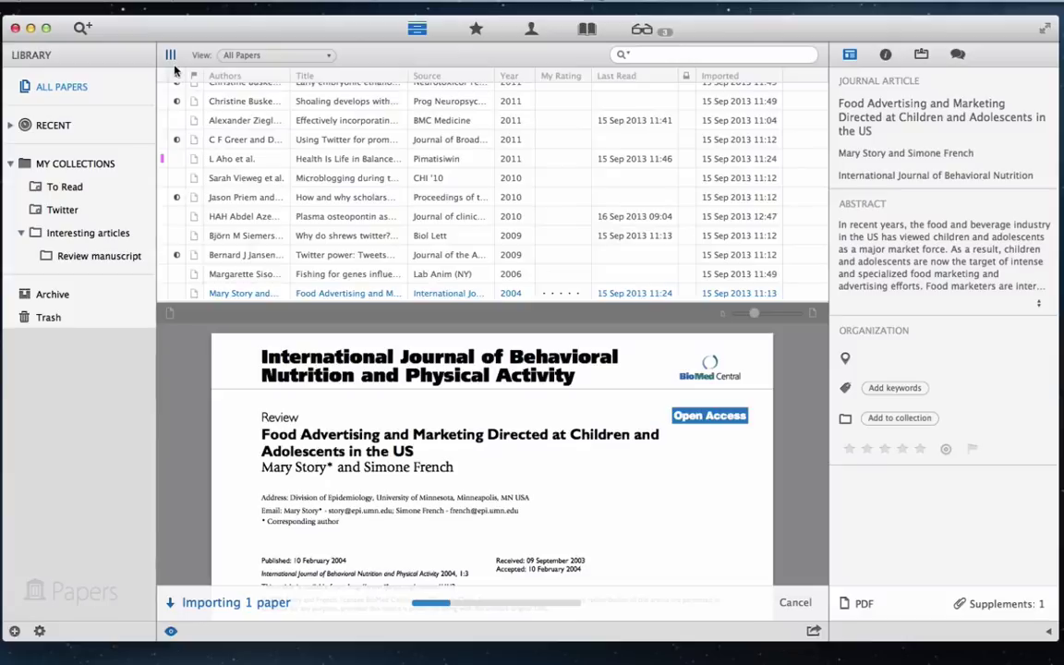
pyautogui.click(247, 76)
pyautogui.click(455, 76)
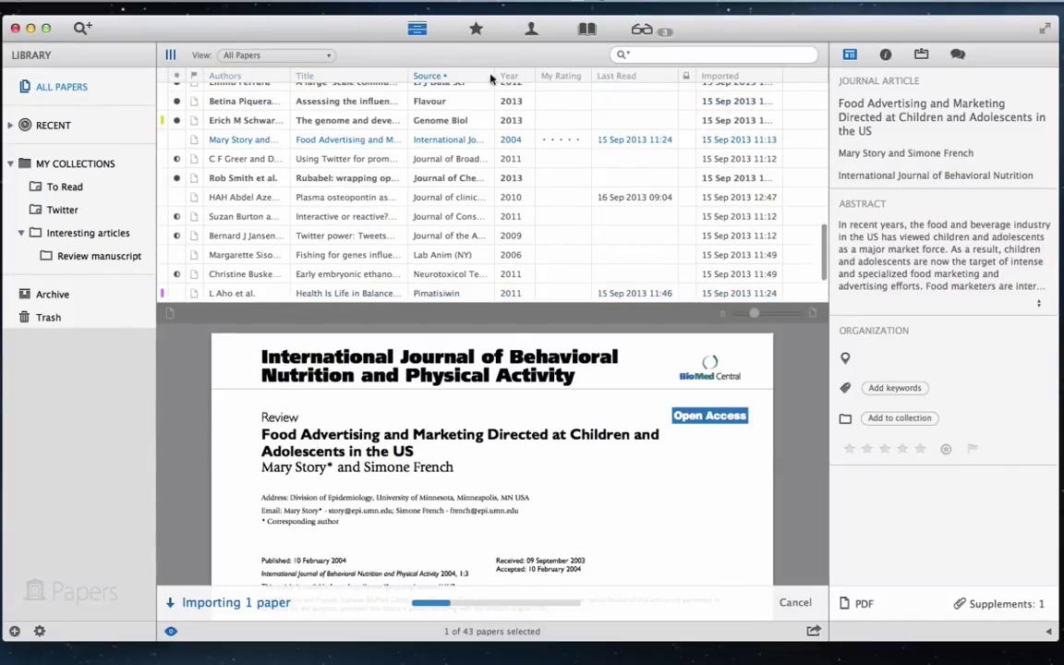
pyautogui.click(511, 77)
pyautogui.click(504, 77)
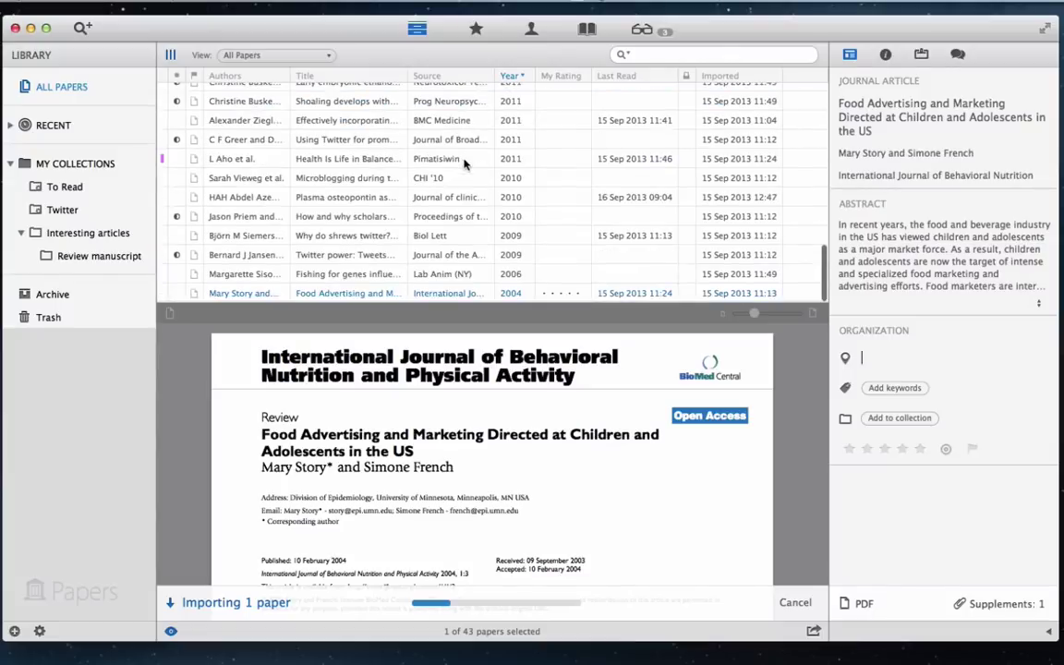
pyautogui.scroll(5, 464, 164)
pyautogui.scroll(5, 464, 164)
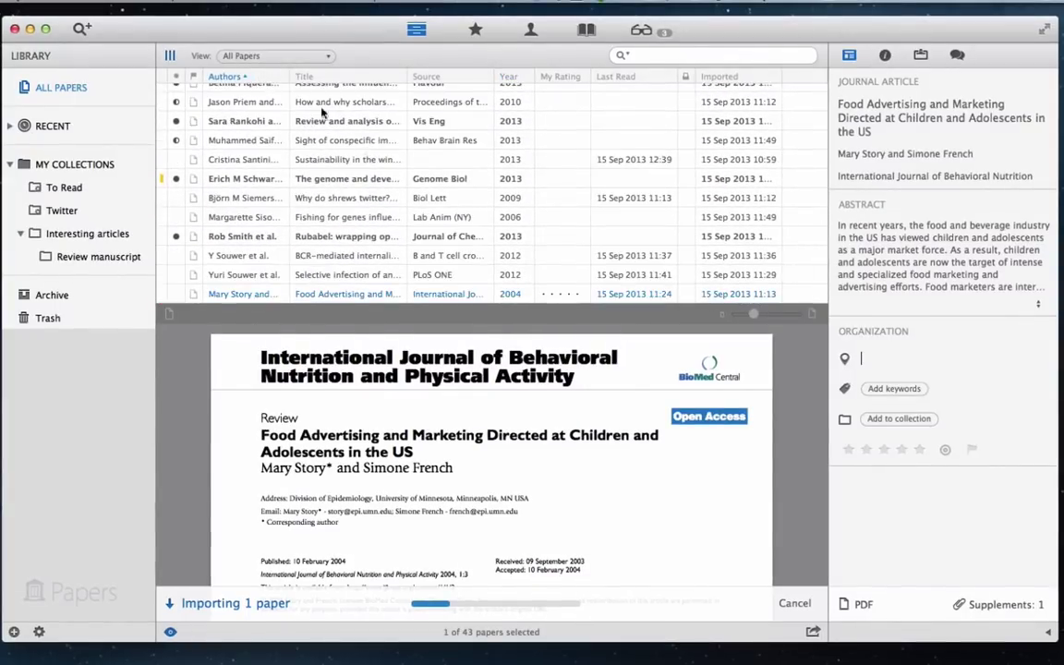
# Switch the library to Grid view, collapse the preview pane below the thumbnails and bring it back
pyautogui.click(170, 55)
pyautogui.click(180, 83)
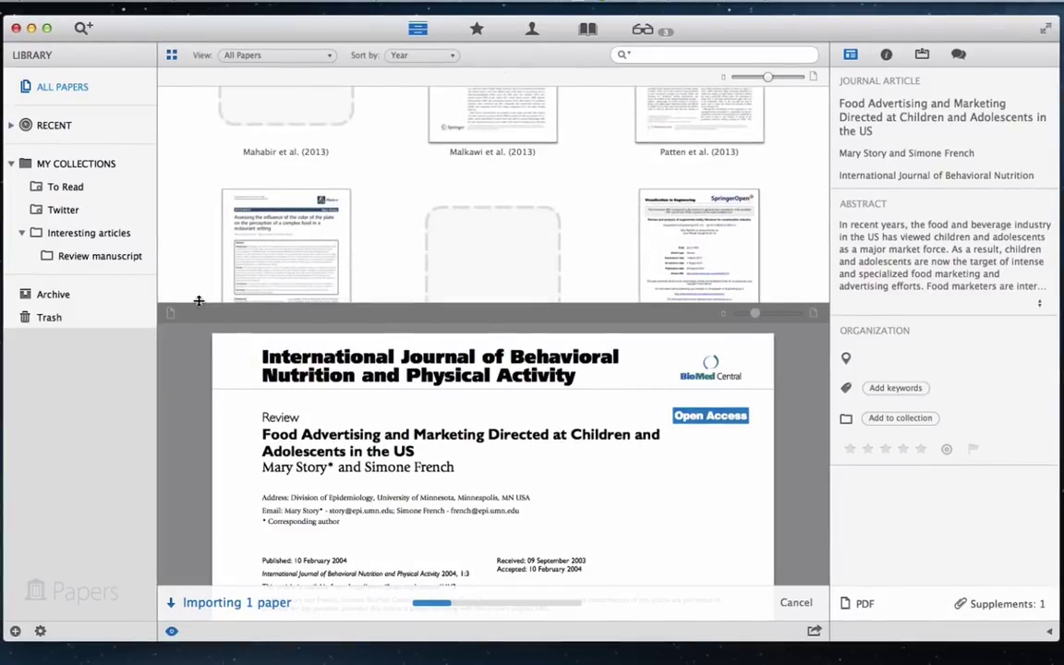
pyautogui.moveTo(184, 309); pyautogui.dragTo(185, 511)
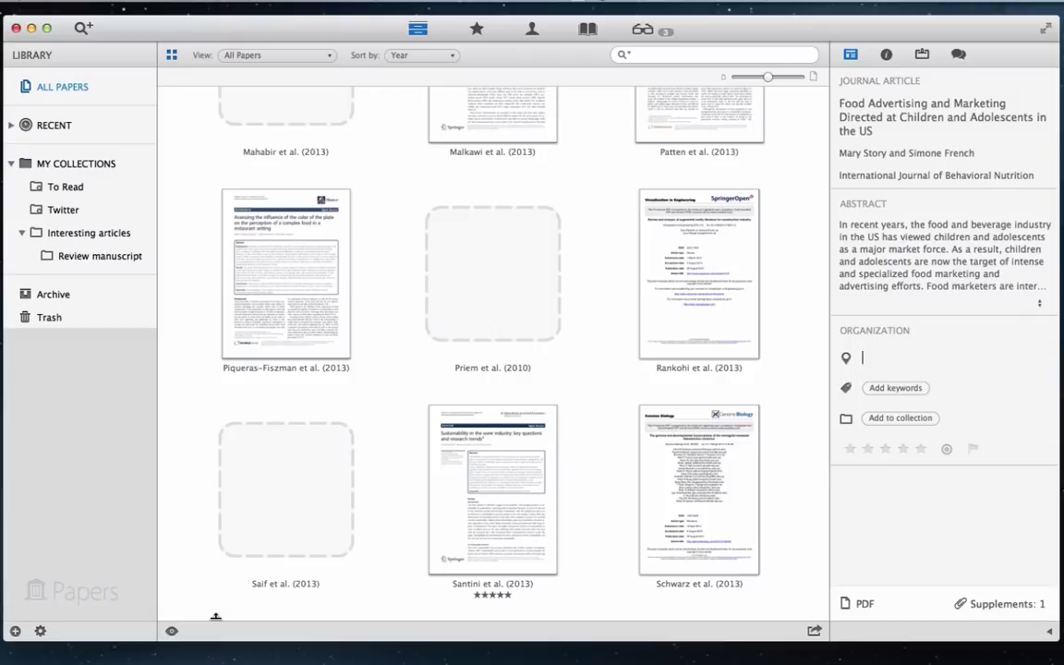
pyautogui.moveTo(216, 616); pyautogui.dragTo(199, 397)
# Switch the library to Cover Flow view and enlarge the preview pane beneath the covers
pyautogui.click(171, 55)
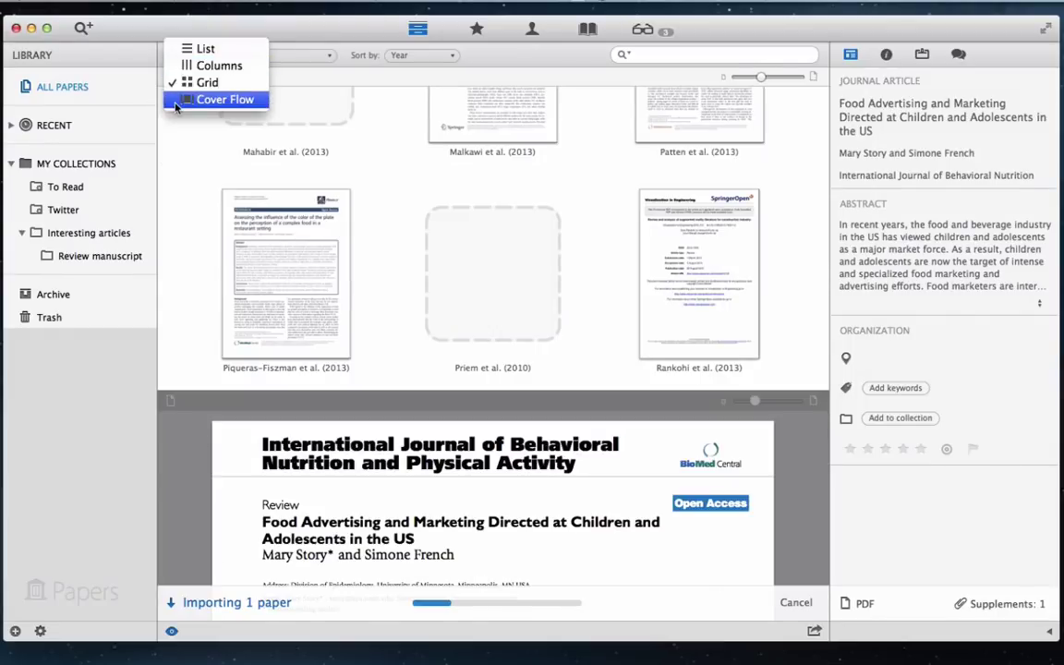
pyautogui.click(185, 98)
pyautogui.hscroll(5, 416, 388)
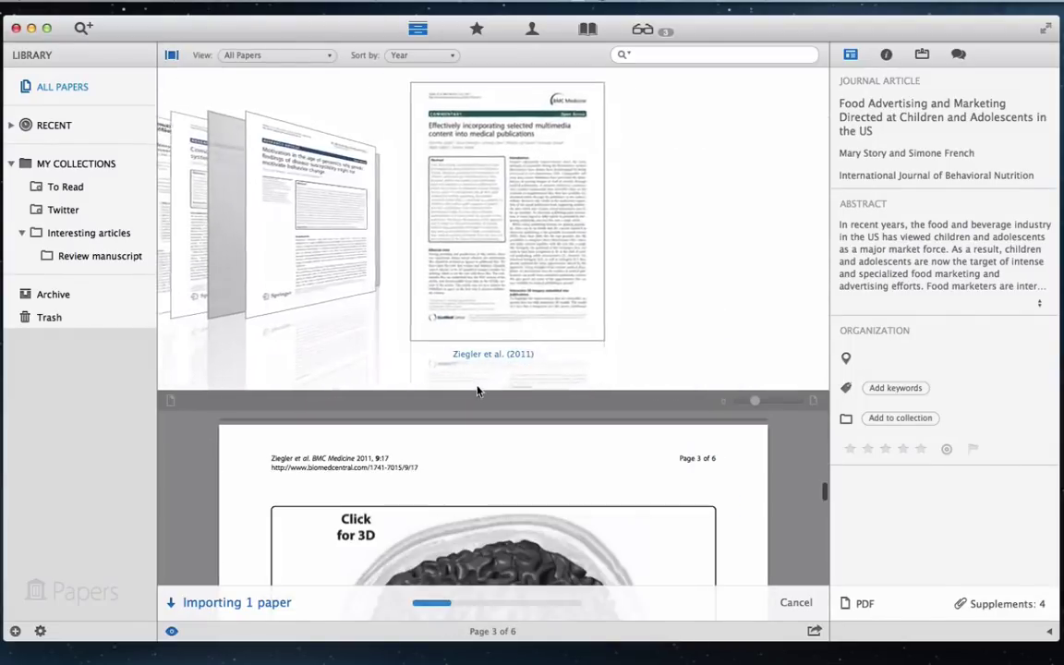
pyautogui.moveTo(488, 390); pyautogui.dragTo(496, 285)
# Browse through the library's paper covers in Cover Flow, checking each one's preview
pyautogui.click(433, 205)
pyautogui.hscroll(3, 432, 205)
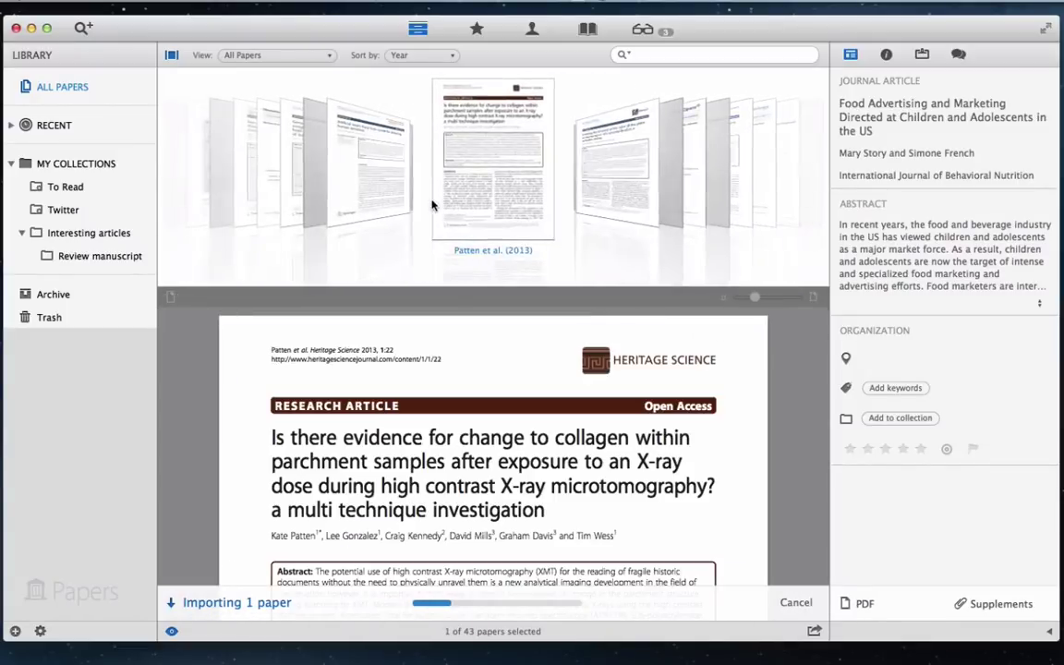
pyautogui.hscroll(1, 432, 204)
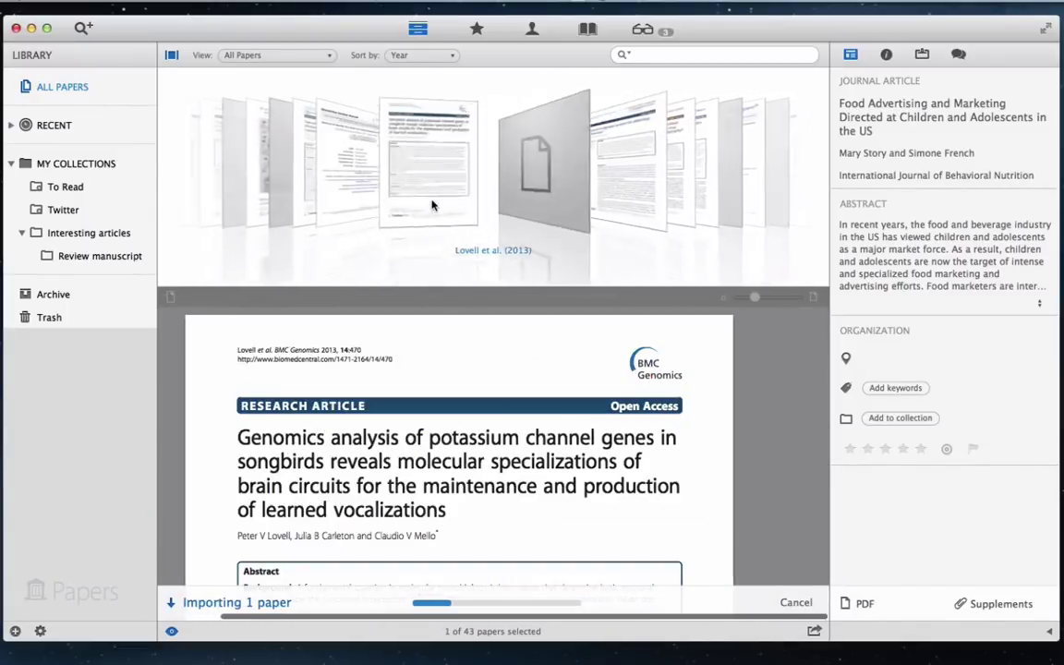
pyautogui.hscroll(1, 432, 205)
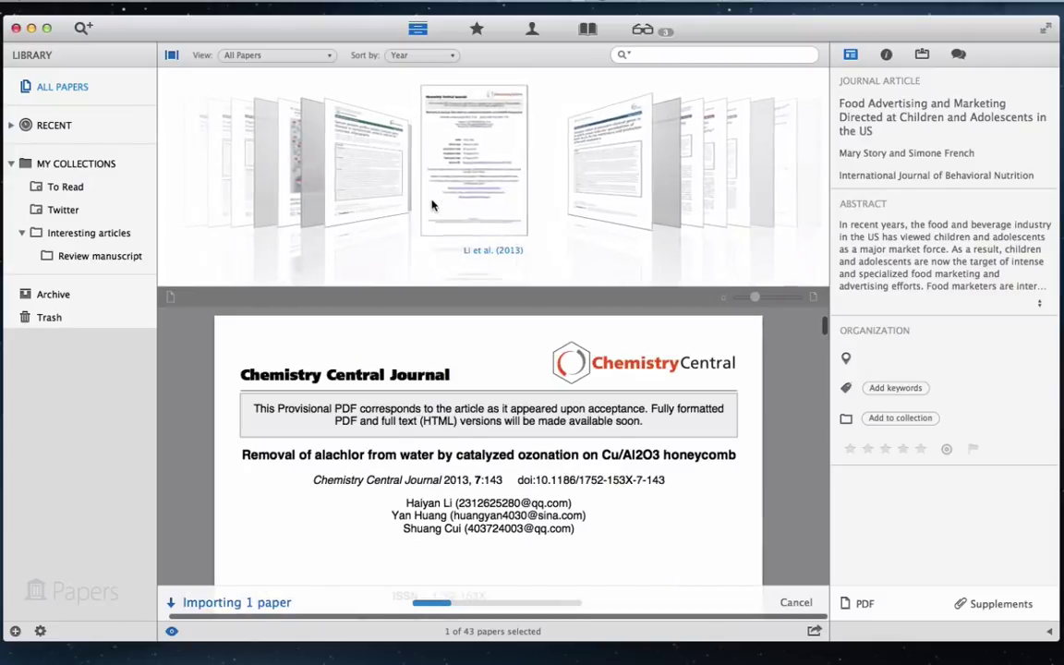
pyautogui.hscroll(1, 432, 205)
pyautogui.hscroll(3, 432, 205)
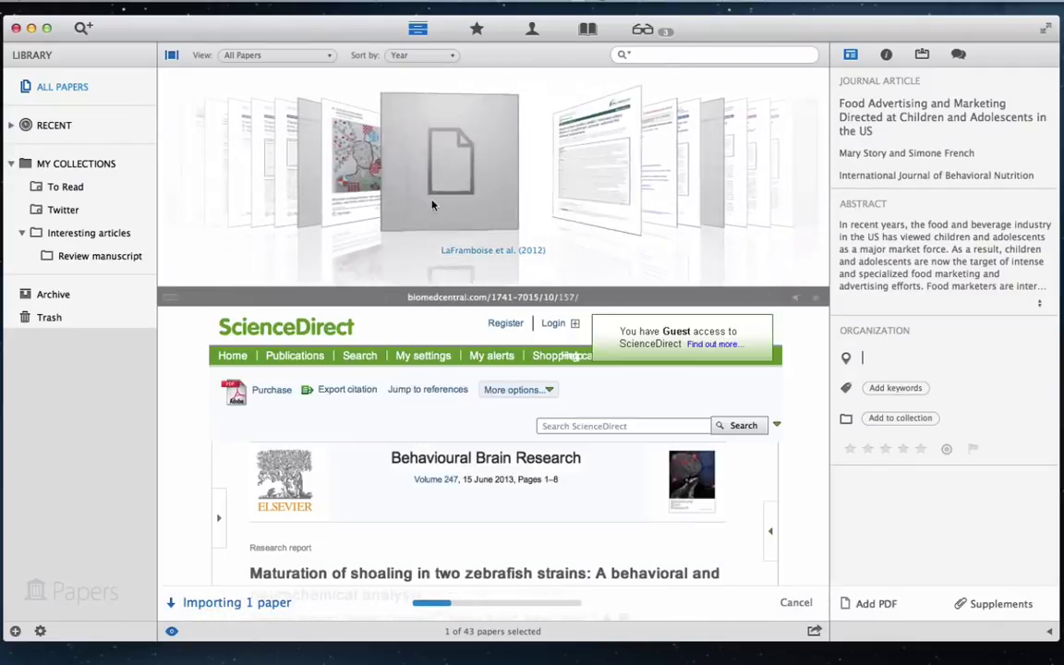
pyautogui.hscroll(3, 433, 205)
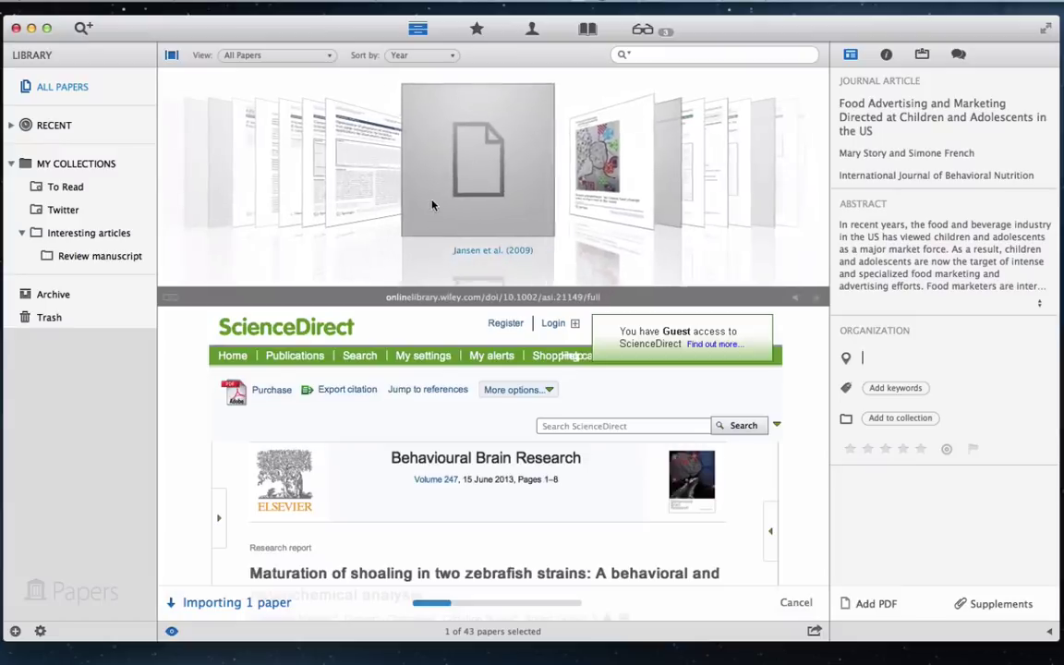
pyautogui.hscroll(1, 432, 205)
# Open the E-learning software systems article full screen and enter "This is my personal short summary of the article" as its summary
pyautogui.doubleClick(475, 220)
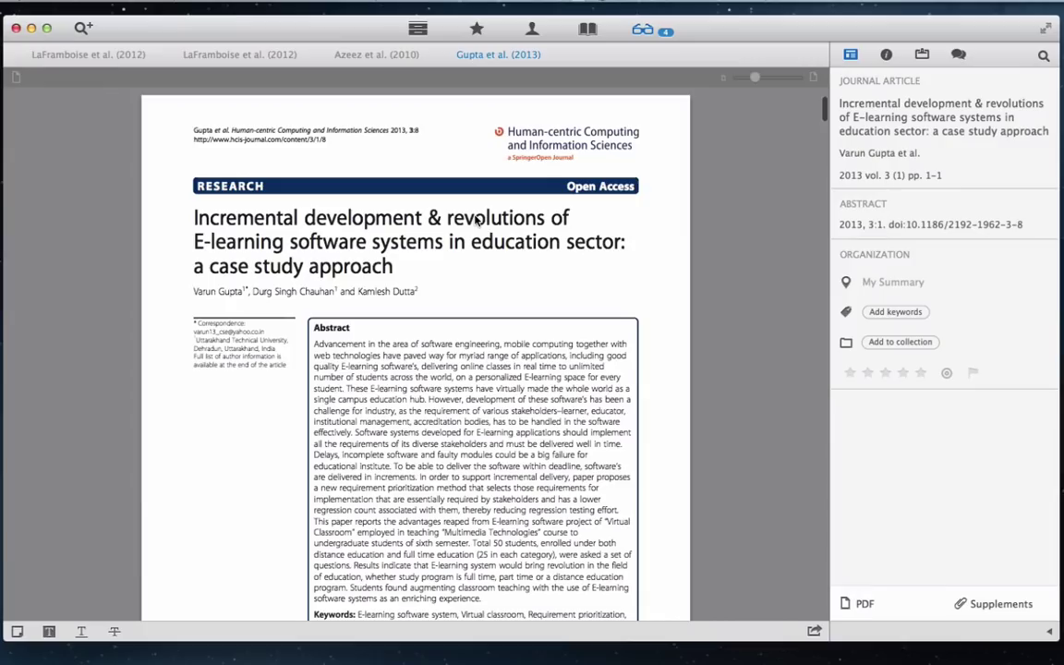
pyautogui.click(1046, 30)
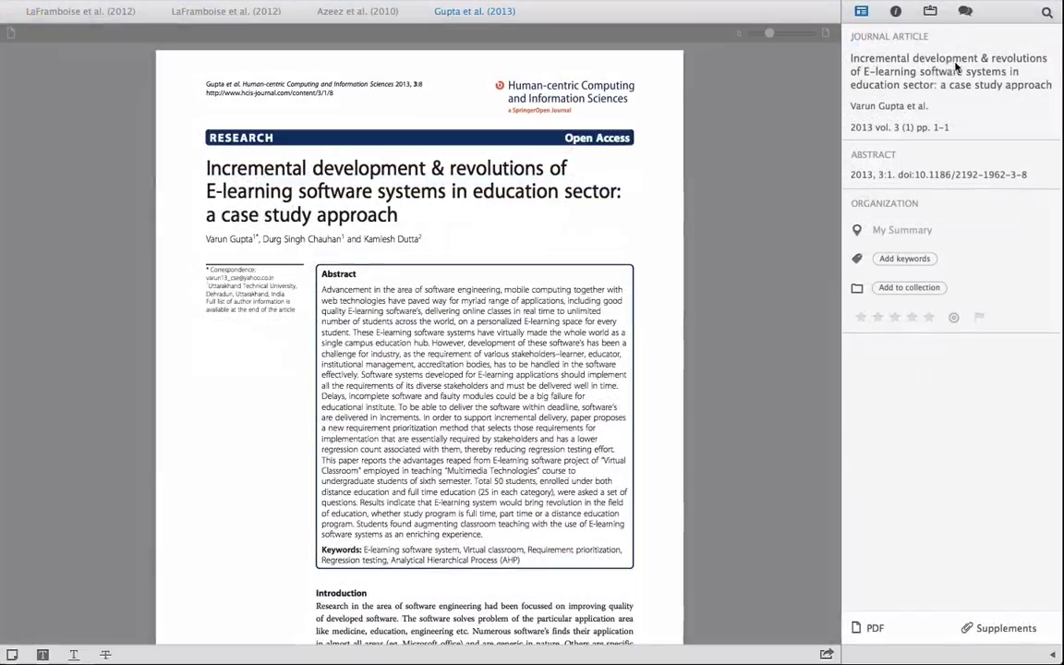
pyautogui.click(886, 234)
pyautogui.write('This is my personal short summary of the article')
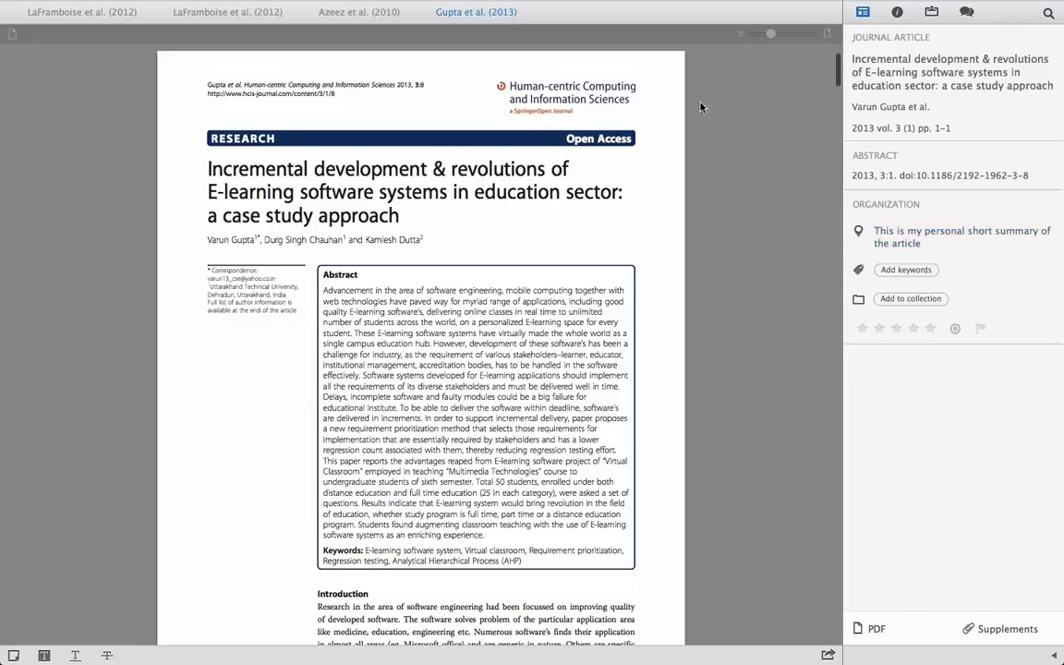
# Enlarge the page and underline the abstract's opening passage, from "Advancement in the area" through "stakeholders–learner, educator,"
pyautogui.moveTo(772, 31); pyautogui.dragTo(786, 35)
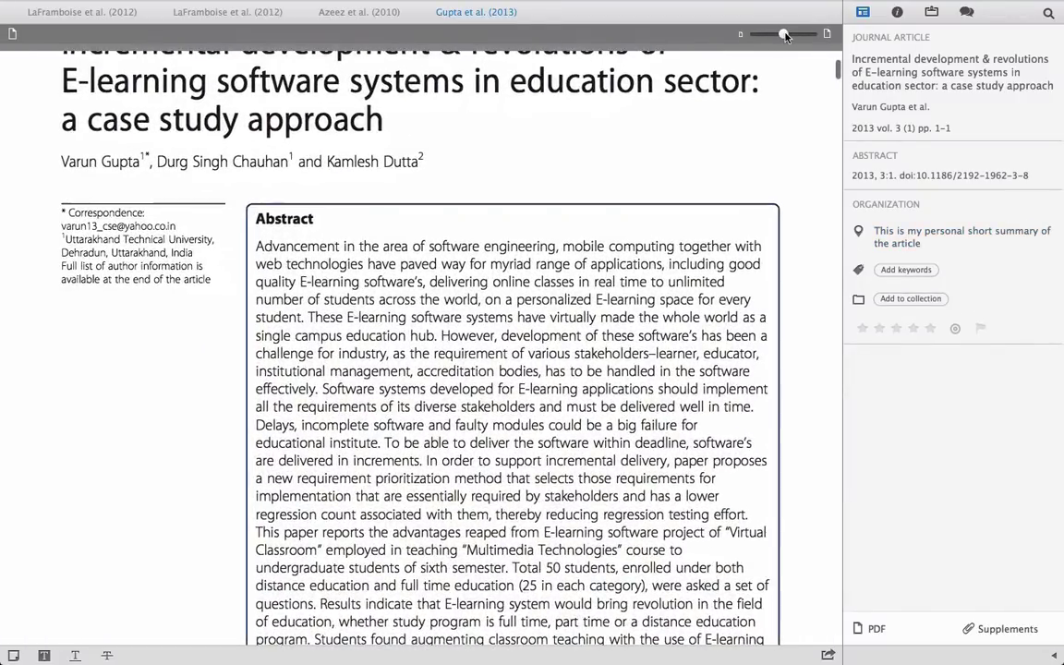
pyautogui.click(75, 656)
pyautogui.moveTo(256, 246)
pyautogui.mouseDown()
pyautogui.moveTo(451, 264)
pyautogui.moveTo(759, 352)
pyautogui.mouseUp()
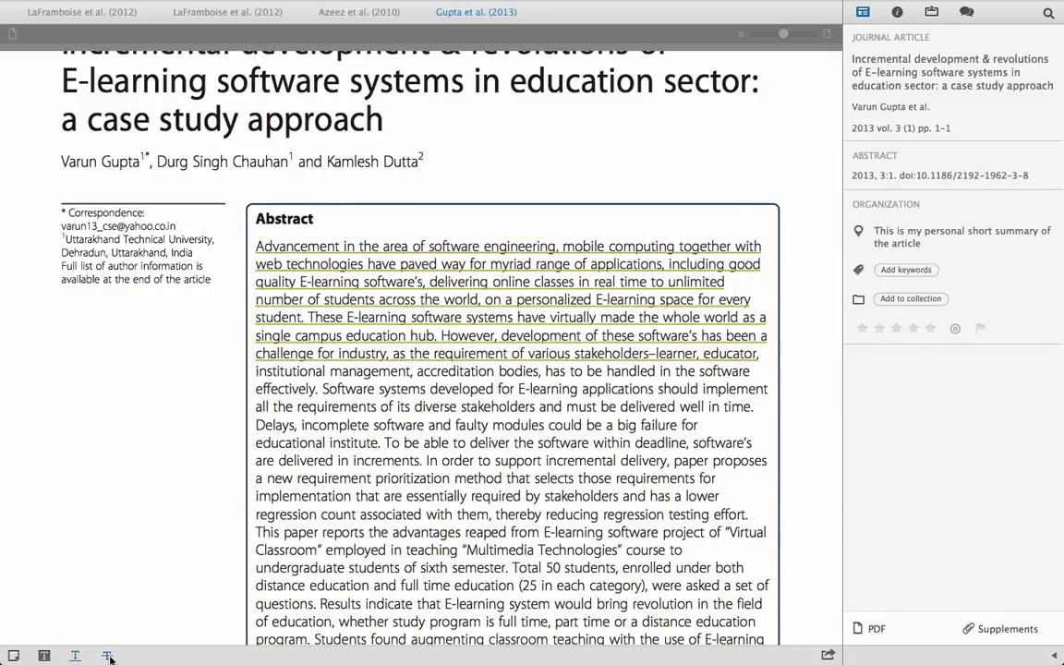
# Strike out "all the requirements" through "big failure for" in the abstract, and highlight "implementation that are essentially required" through "enrolled under both"
pyautogui.moveTo(255, 406); pyautogui.dragTo(699, 424)
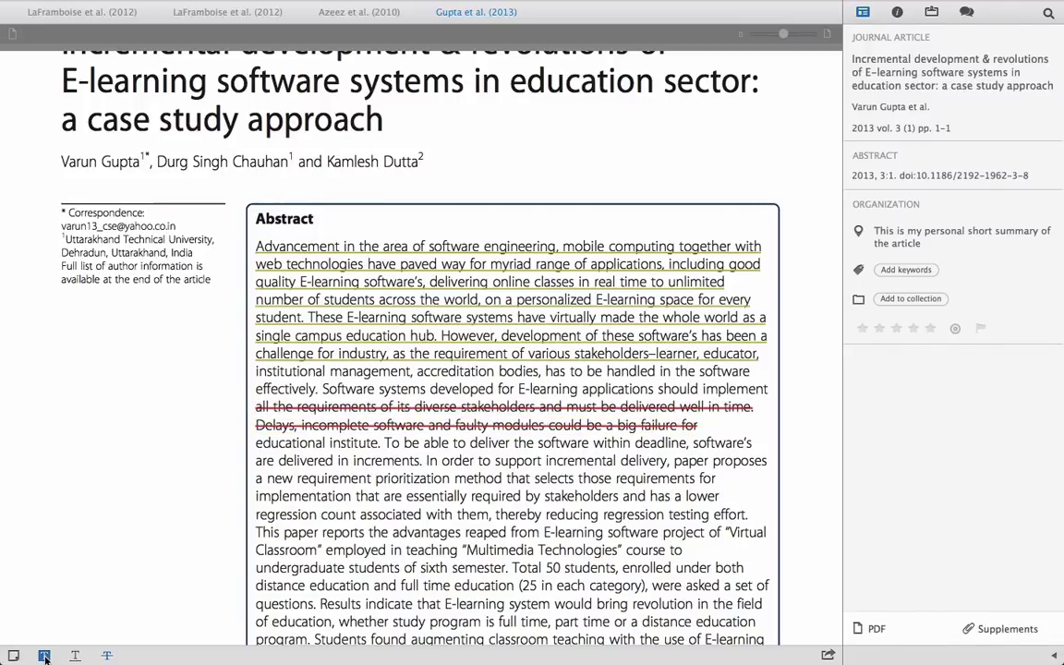
pyautogui.moveTo(254, 502); pyautogui.dragTo(743, 568)
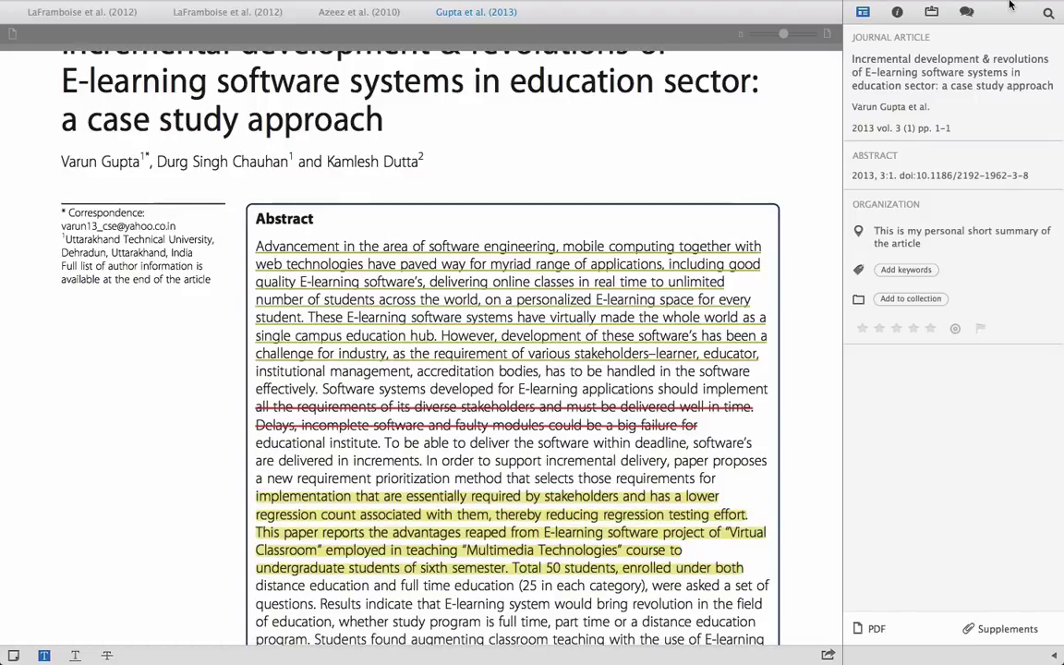
# Leave full screen and show the library in Columns view
pyautogui.moveTo(916, 5)
pyautogui.click(1041, 9)
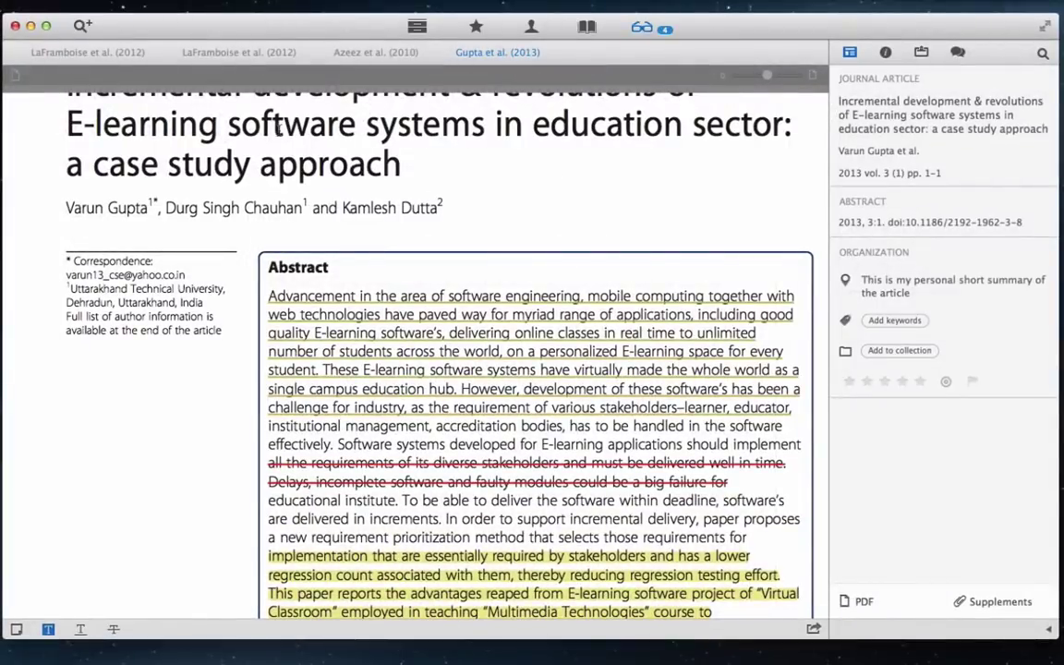
pyautogui.click(416, 28)
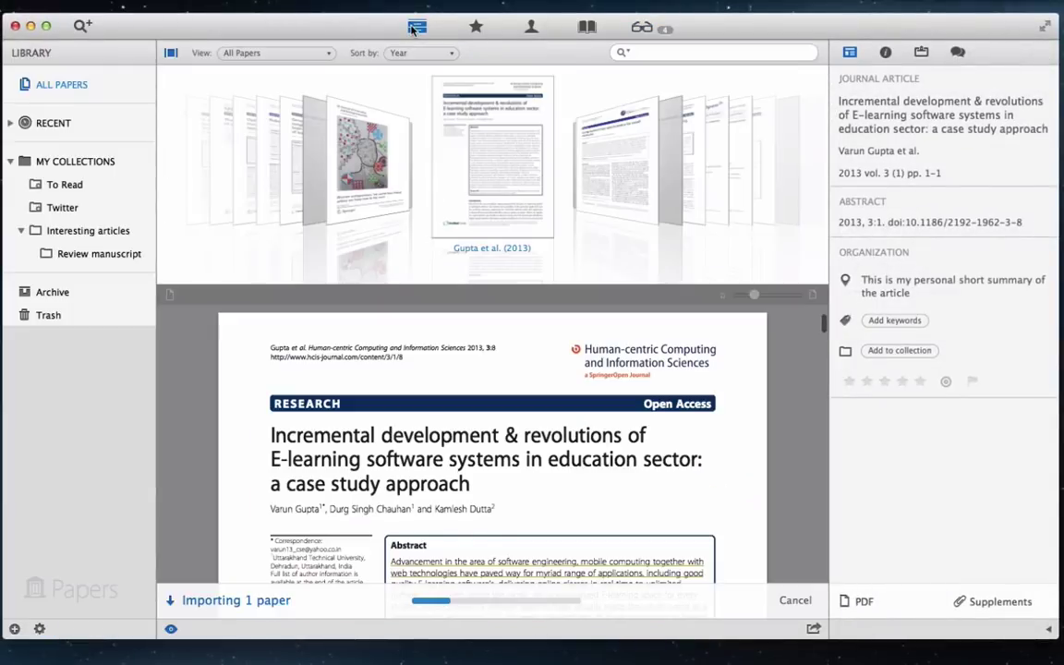
pyautogui.click(230, 53)
pyautogui.click(179, 49)
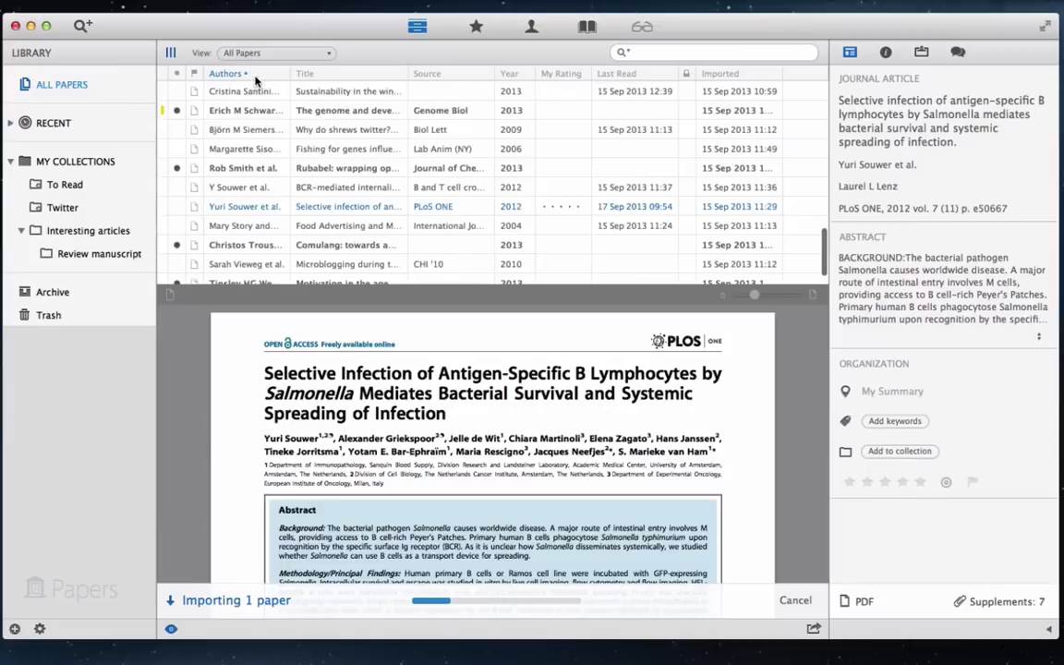
pyautogui.doubleClick(245, 206)
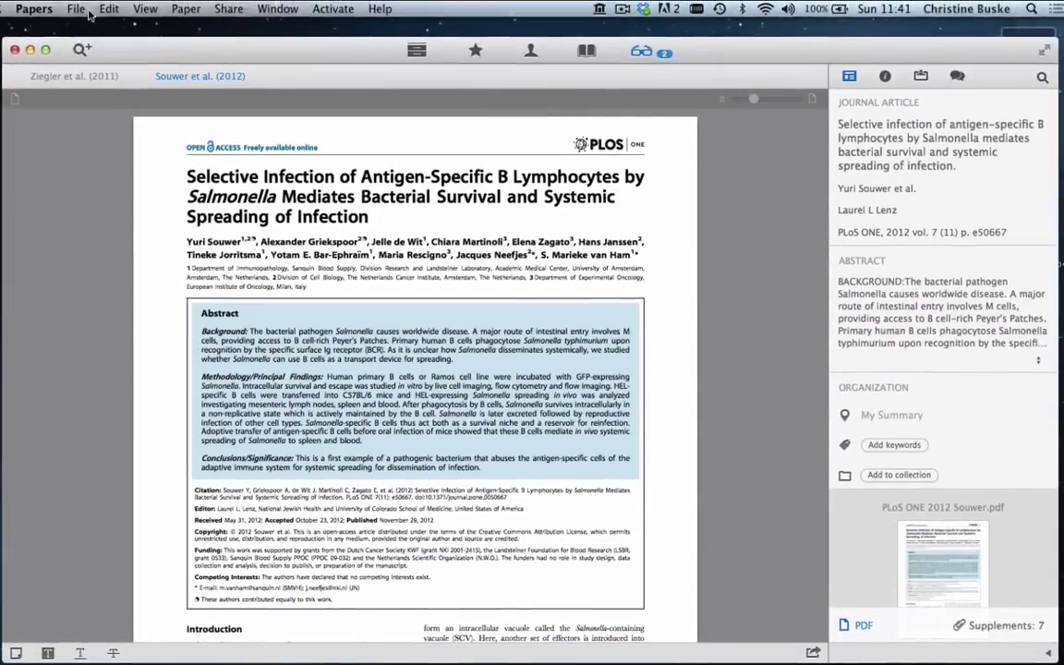
pyautogui.click(76, 9)
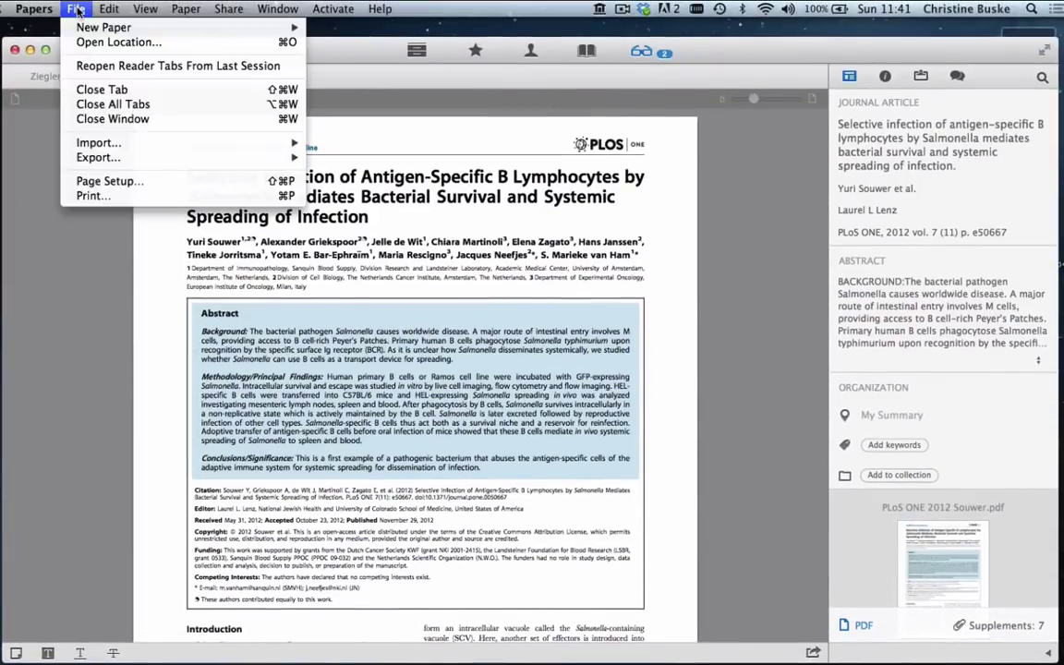
pyautogui.click(84, 37)
pyautogui.write('http://www.biomedcentral.com/1741-7015/10/157')
pyautogui.press('Return')
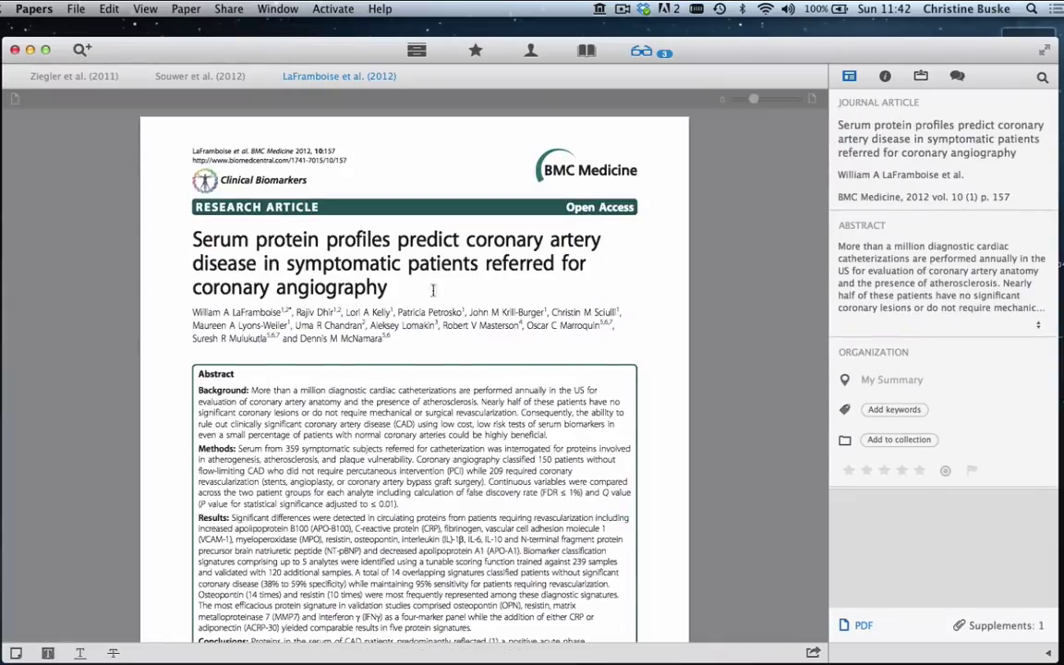
pyautogui.click(14, 98)
pyautogui.click(19, 98)
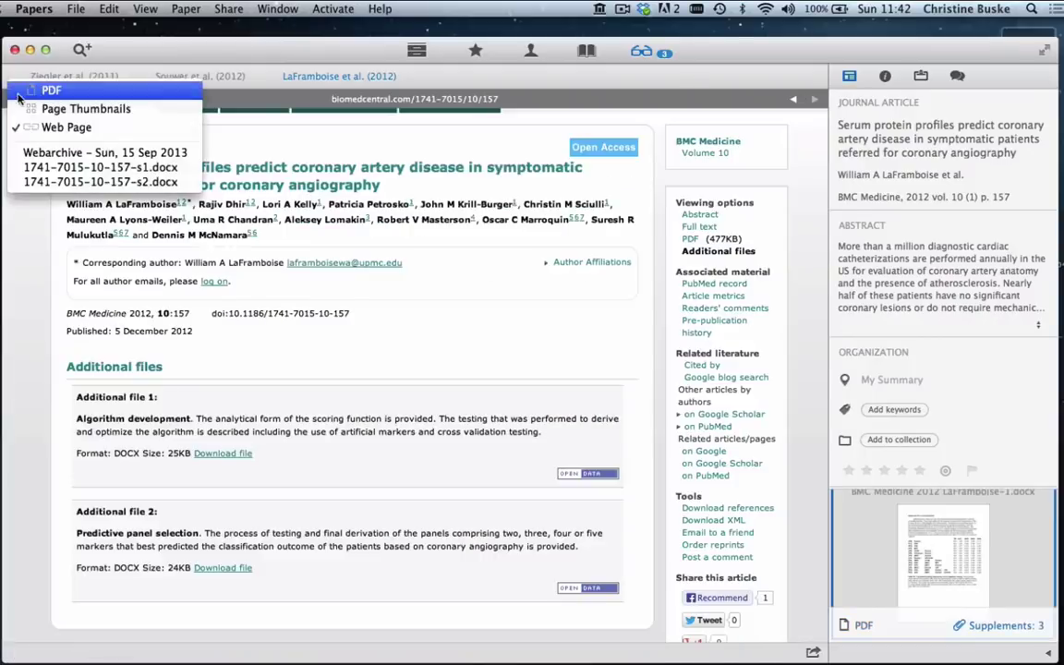
pyautogui.click(33, 167)
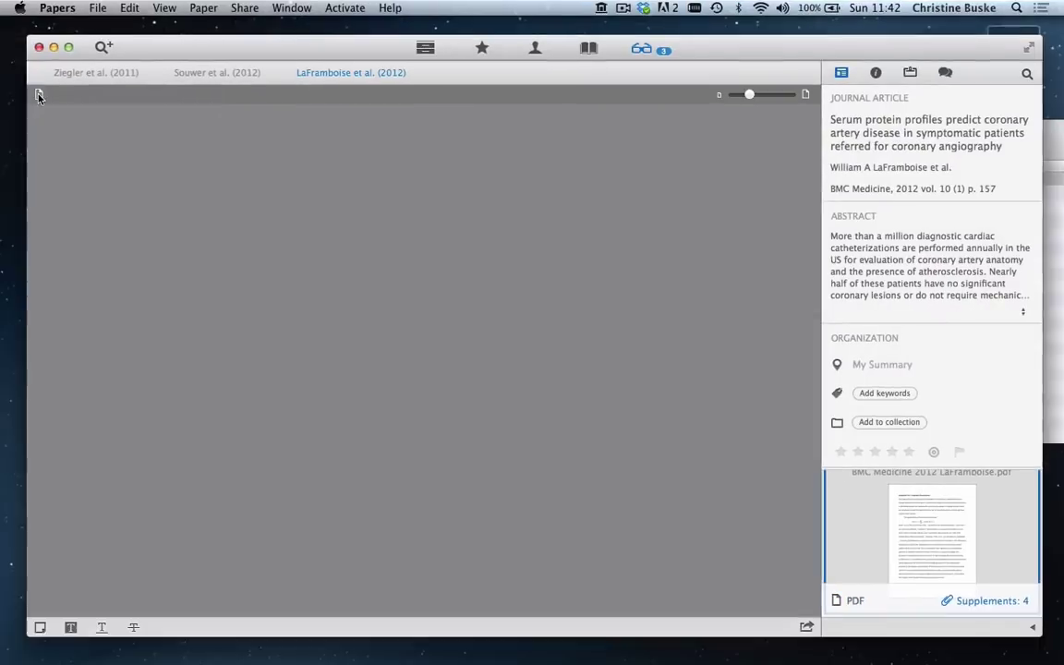
pyautogui.click(15, 98)
pyautogui.click(64, 178)
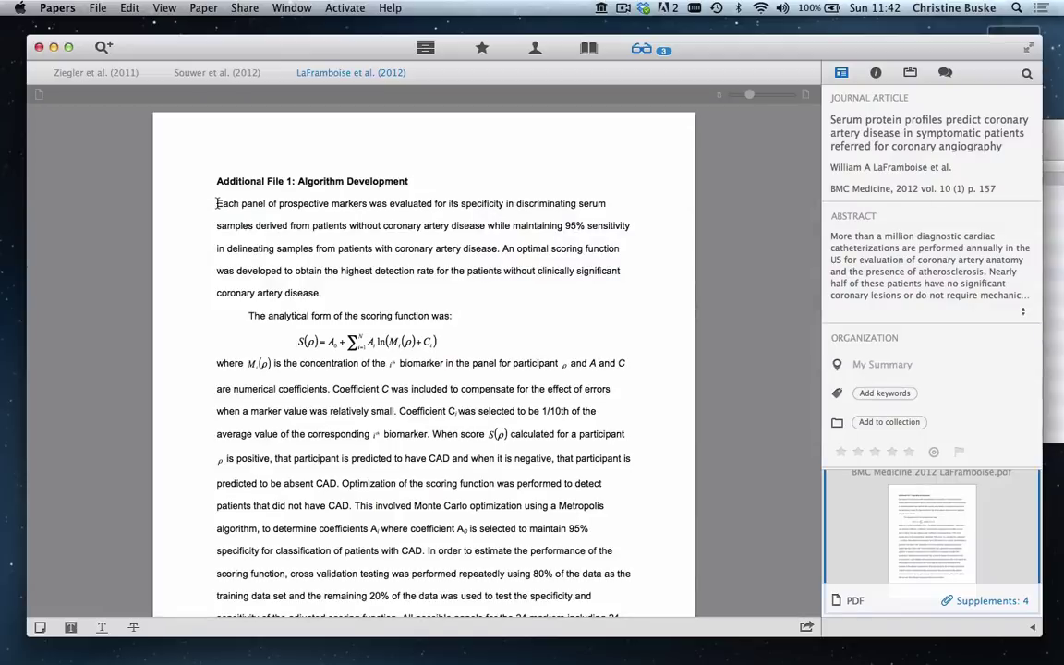
# Highlight "Each panel of prospective markers" through "scoring function was:" and "predicted to be absent CAD" through "adjusted scoring function" in the supplement
pyautogui.moveTo(216, 204); pyautogui.dragTo(452, 315)
pyautogui.scroll(-3, 452, 315)
pyautogui.moveTo(216, 401); pyautogui.dragTo(399, 536)
pyautogui.scroll(-4, 354, 480)
pyautogui.scroll(5, 445, 472)
pyautogui.scroll(2, 495, 531)
# Add a sticky note reading "This is a note in the supplemental file!" in the supplement's margin beside the scoring function paragraph
pyautogui.click(662, 373)
pyautogui.write('This is a note in the supplemental file')
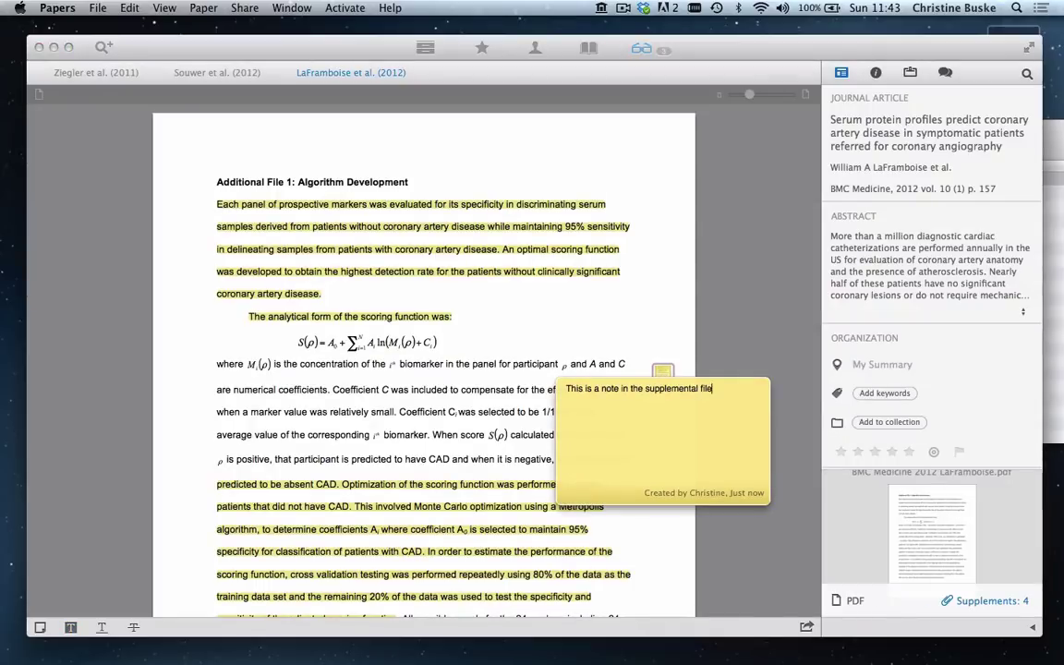
pyautogui.click(639, 342)
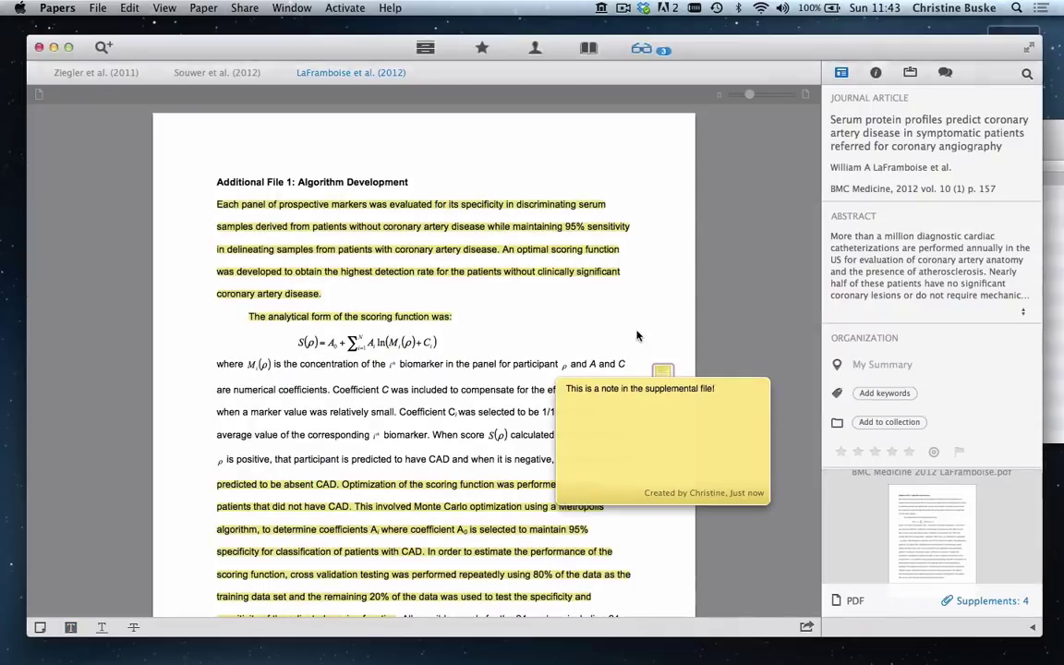
# Assign the To Read keyword to the serum protein article and place the cursor in its summary
pyautogui.click(878, 392)
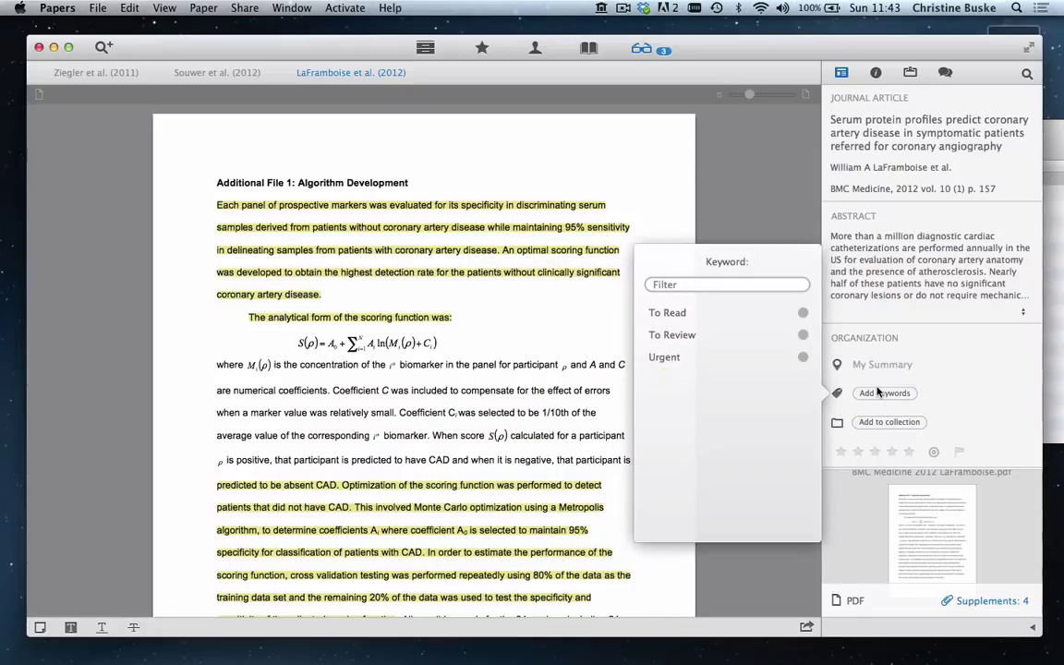
pyautogui.click(803, 313)
pyautogui.click(928, 366)
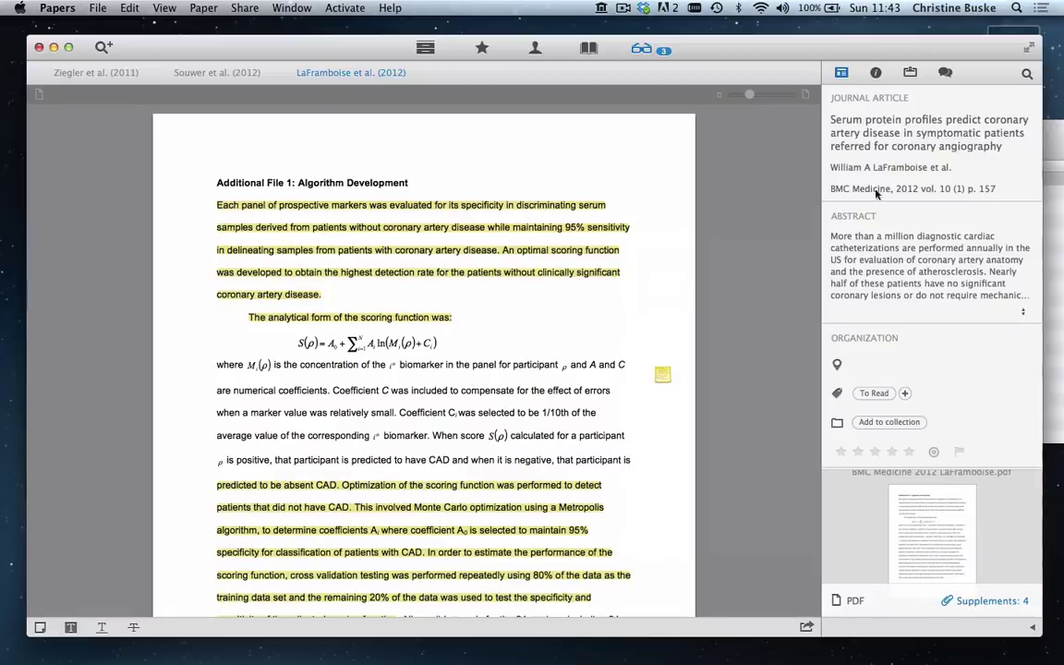
# Close all three open article tabs in the reader and return to the library
pyautogui.click(285, 72)
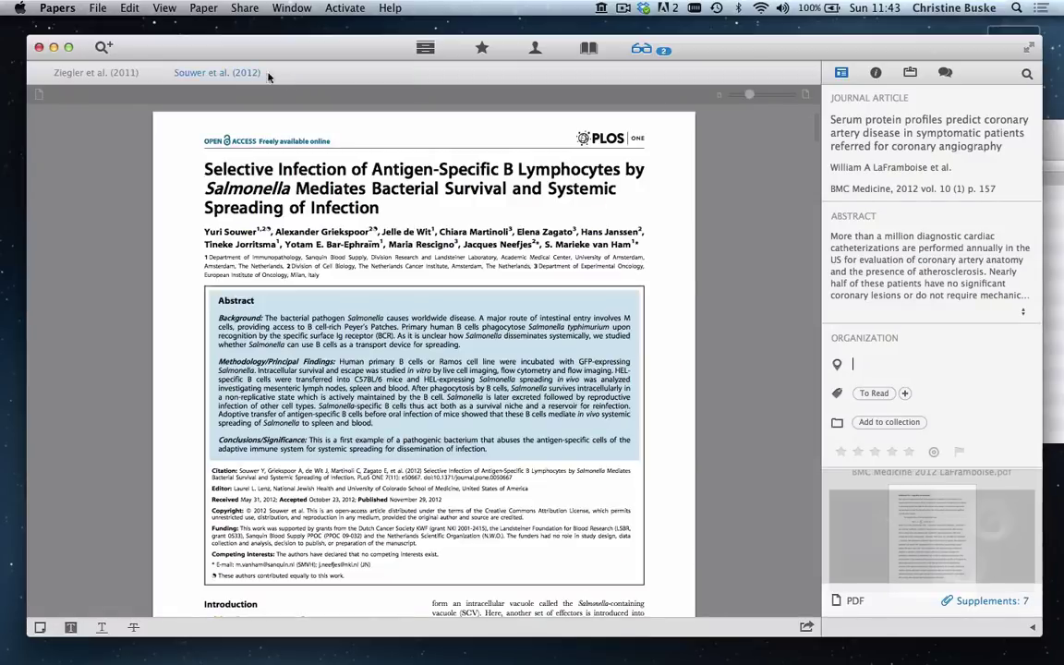
pyautogui.click(162, 74)
pyautogui.click(37, 72)
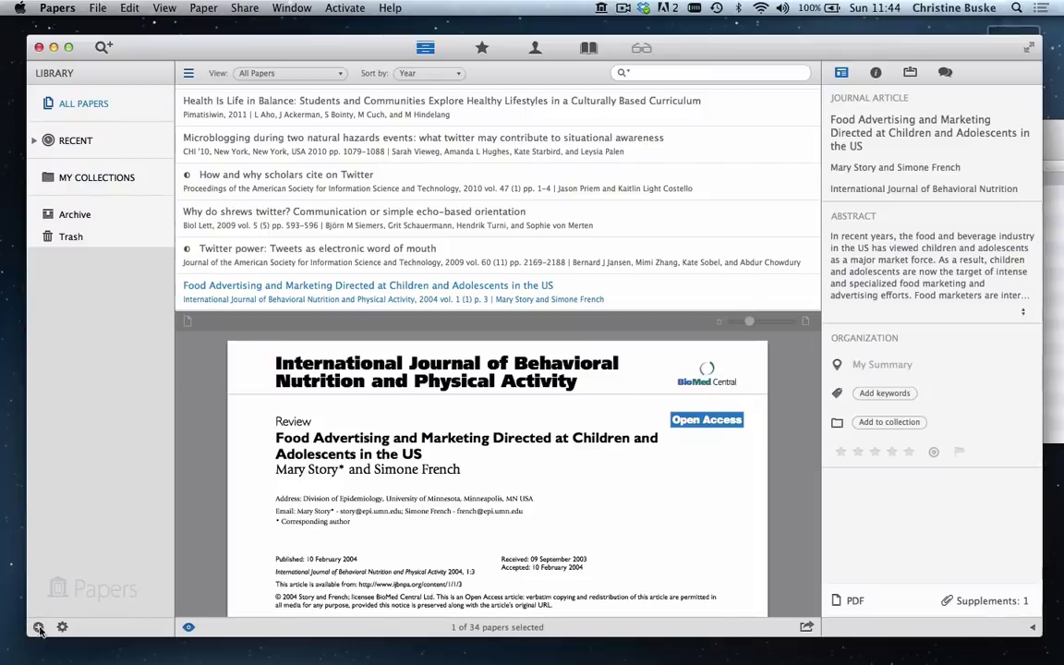
# Create a smart collection named Twitter that gathers papers whose title contains "Twitter"
pyautogui.click(39, 627)
pyautogui.click(65, 610)
pyautogui.click(97, 201)
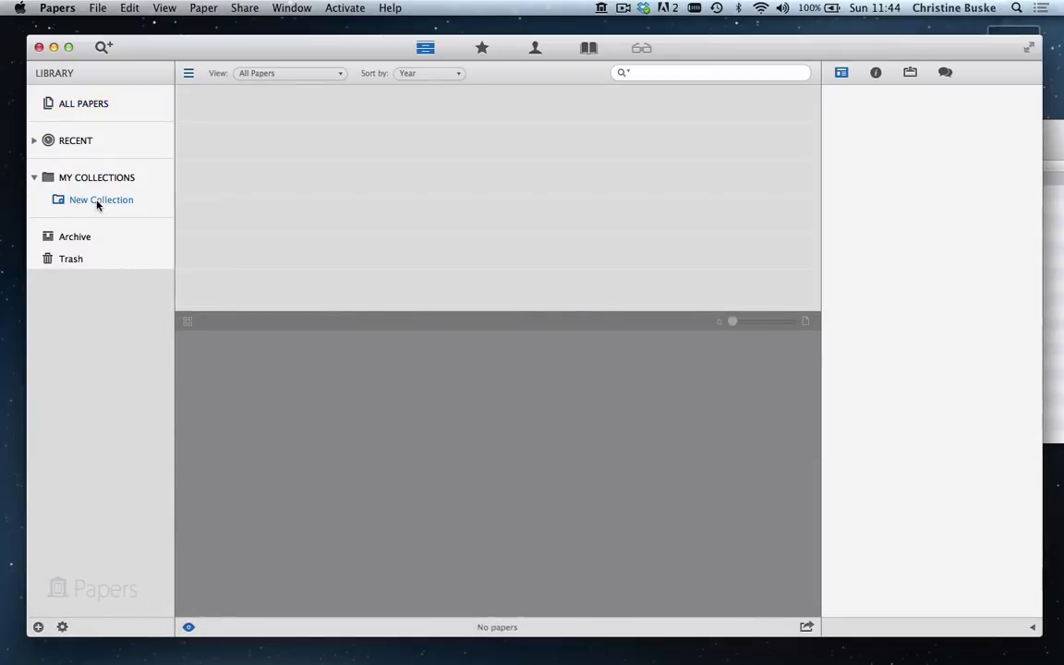
pyautogui.doubleClick(97, 201)
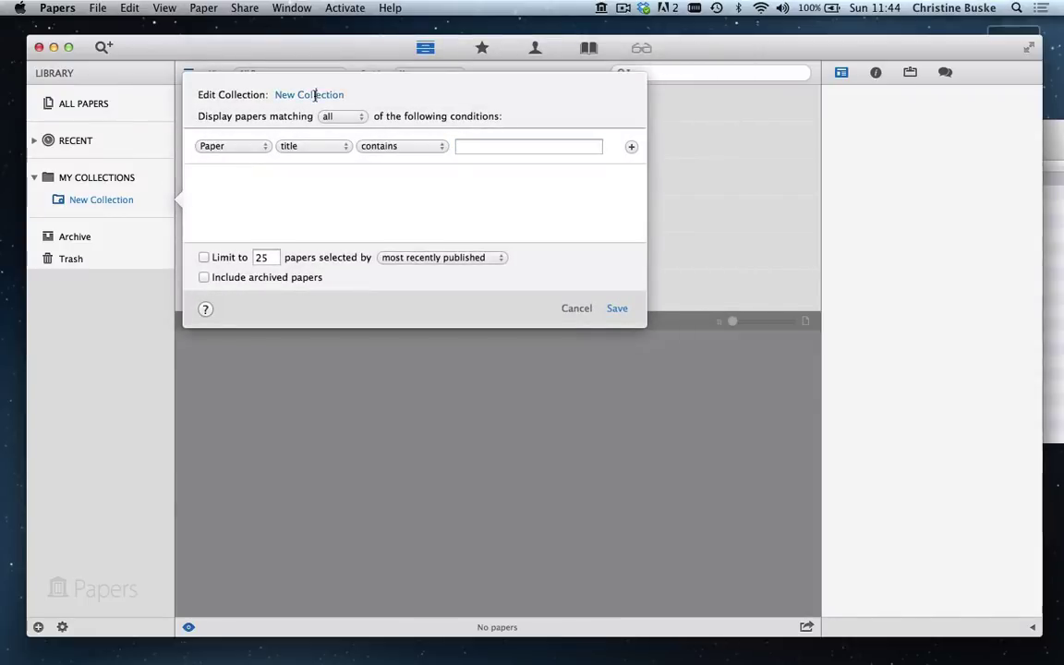
pyautogui.click(315, 95)
pyautogui.write('Twitter')
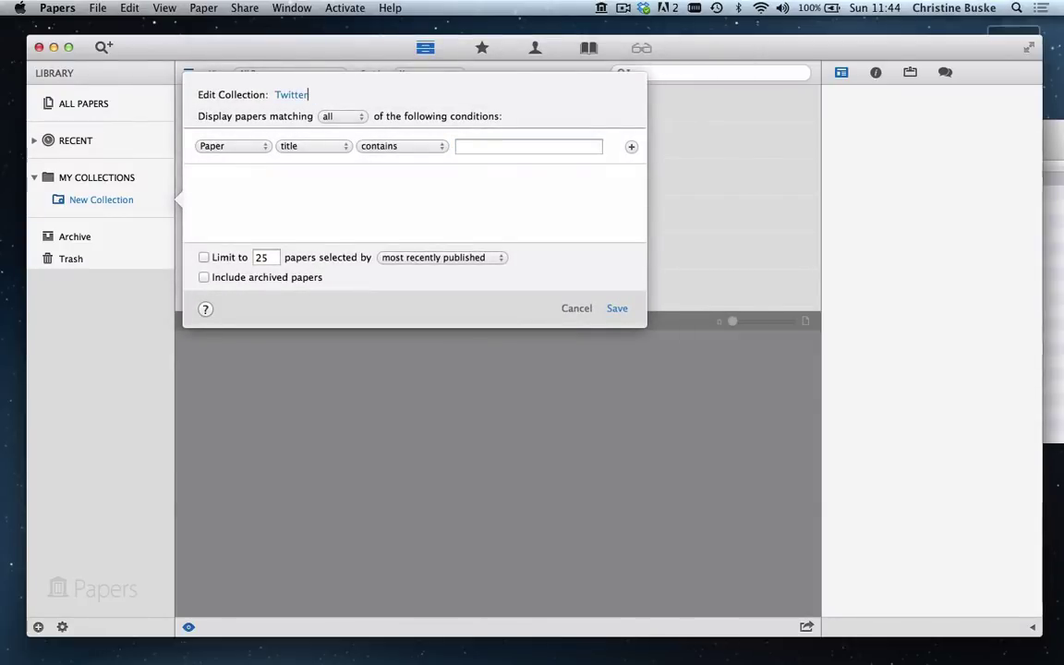
pyautogui.click(477, 146)
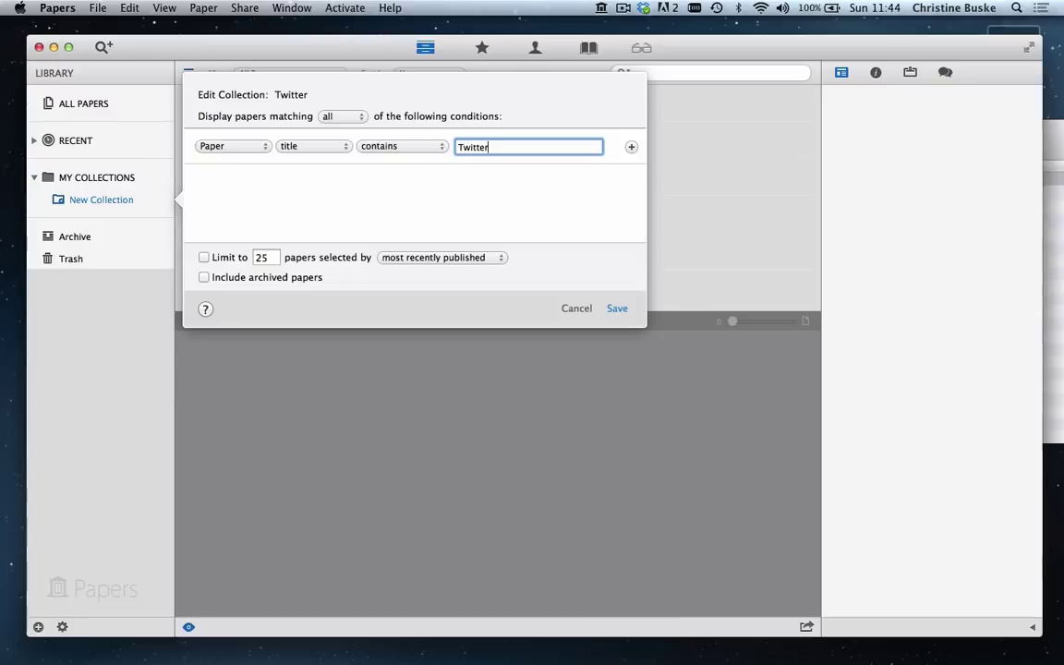
pyautogui.write('Twitter')
pyautogui.press('Return')
# Create a manual collection named "Interesting articles"
pyautogui.click(38, 627)
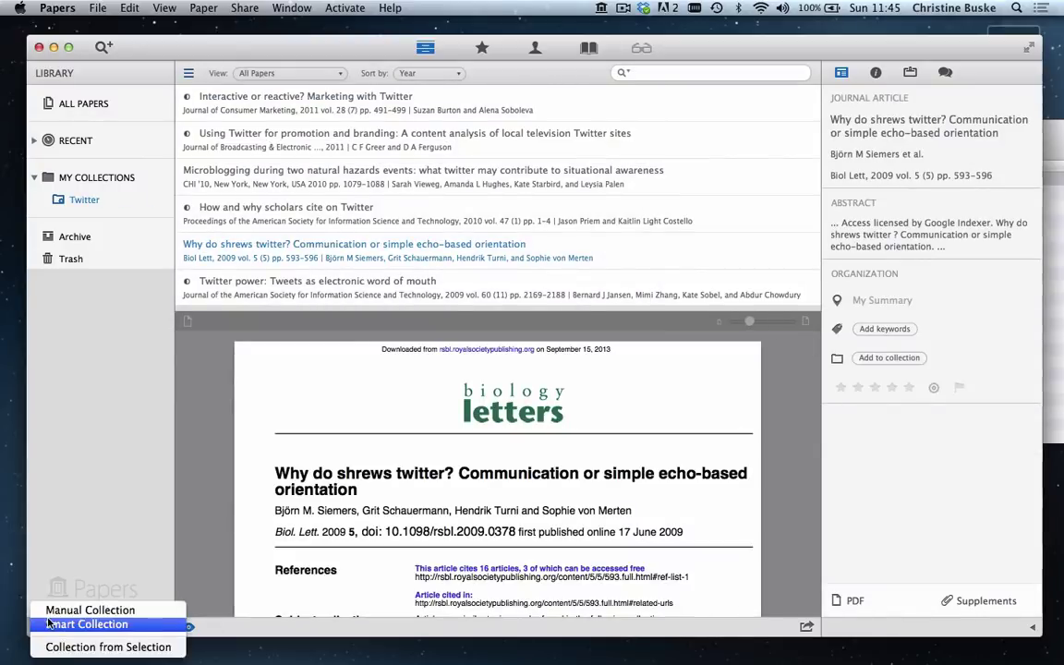
pyautogui.click(55, 548)
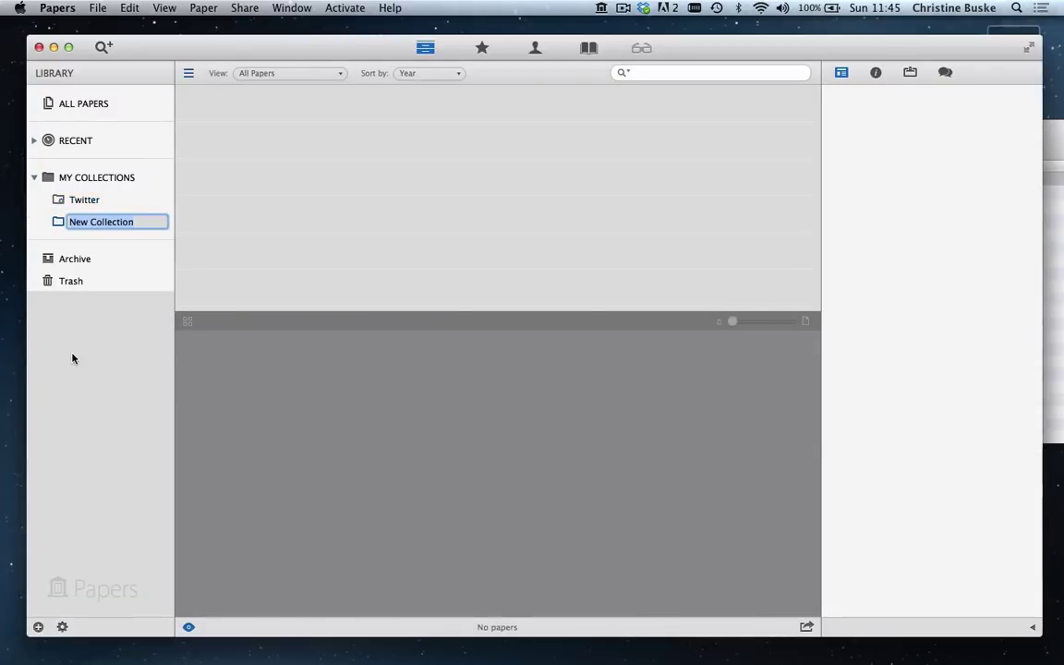
pyautogui.write('Interesting articles')
pyautogui.press('Return')
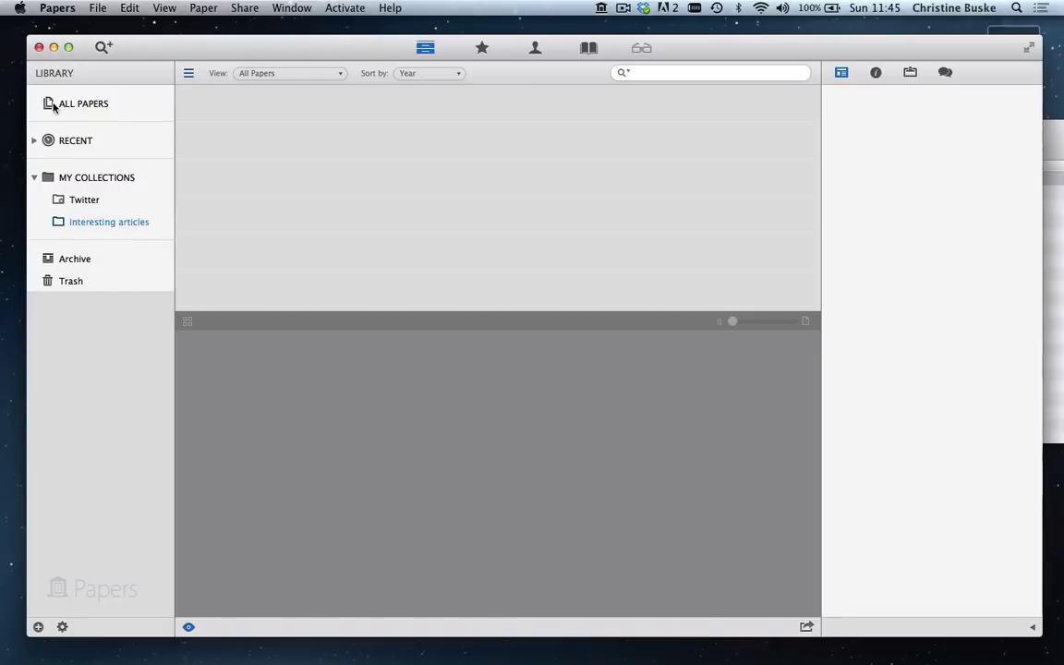
# Add the Comulang, parchment collagen, neuro fuzzy logic, augmented reality and Haemonchus genome papers from the full library to Interesting articles and open that collection
pyautogui.click(56, 105)
pyautogui.scroll(-10, 256, 161)
pyautogui.click(254, 199)
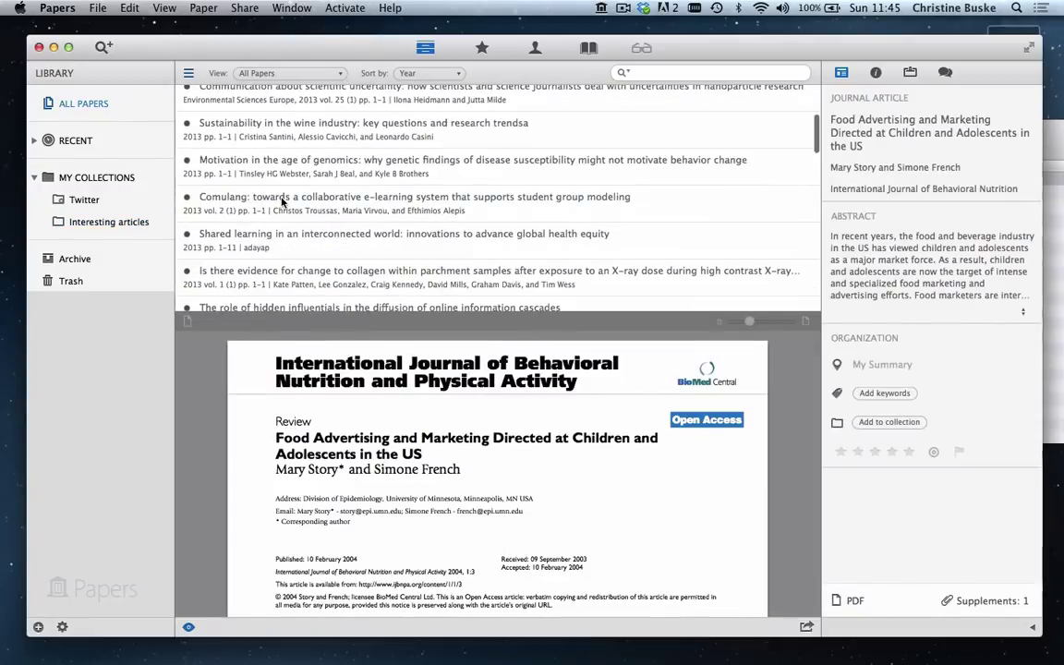
pyautogui.keyDown('super'); pyautogui.click(277, 276); pyautogui.keyUp('super')
pyautogui.scroll(-5, 297, 303)
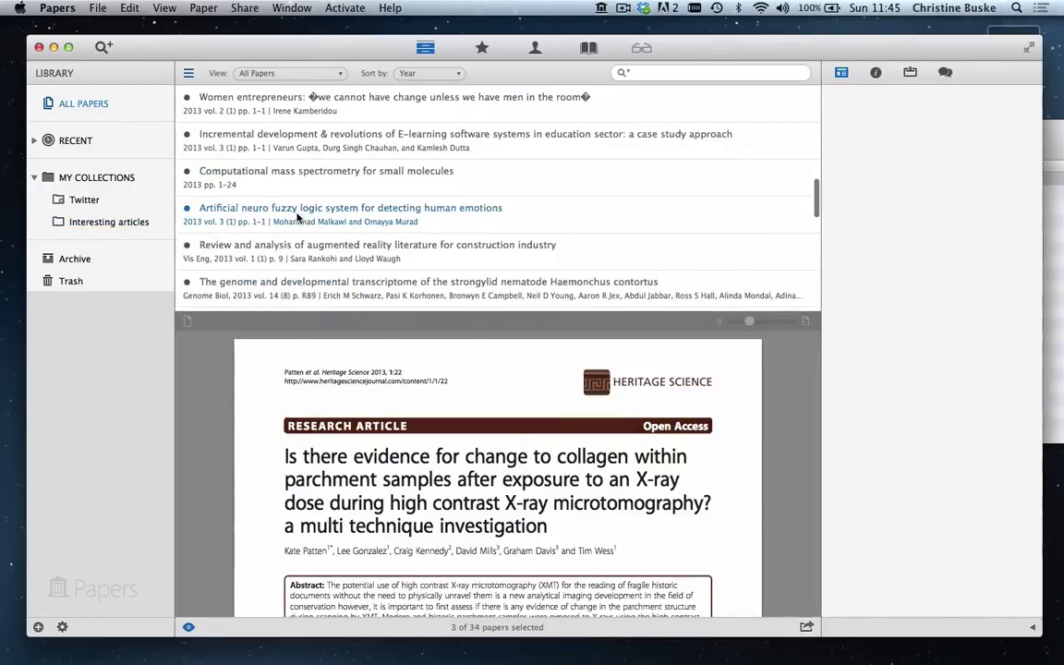
pyautogui.keyDown('super'); pyautogui.click(298, 210); pyautogui.keyUp('super')
pyautogui.keyDown('super'); pyautogui.click(300, 281); pyautogui.keyUp('super')
pyautogui.keyDown('super'); pyautogui.click(199, 243); pyautogui.keyUp('super')
pyautogui.moveTo(198, 243); pyautogui.dragTo(120, 222)
pyautogui.click(109, 222)
# Give the Haemonchus contortus genome paper a yellow color label and the parchment collagen X-ray paper a red one
pyautogui.click(325, 249)
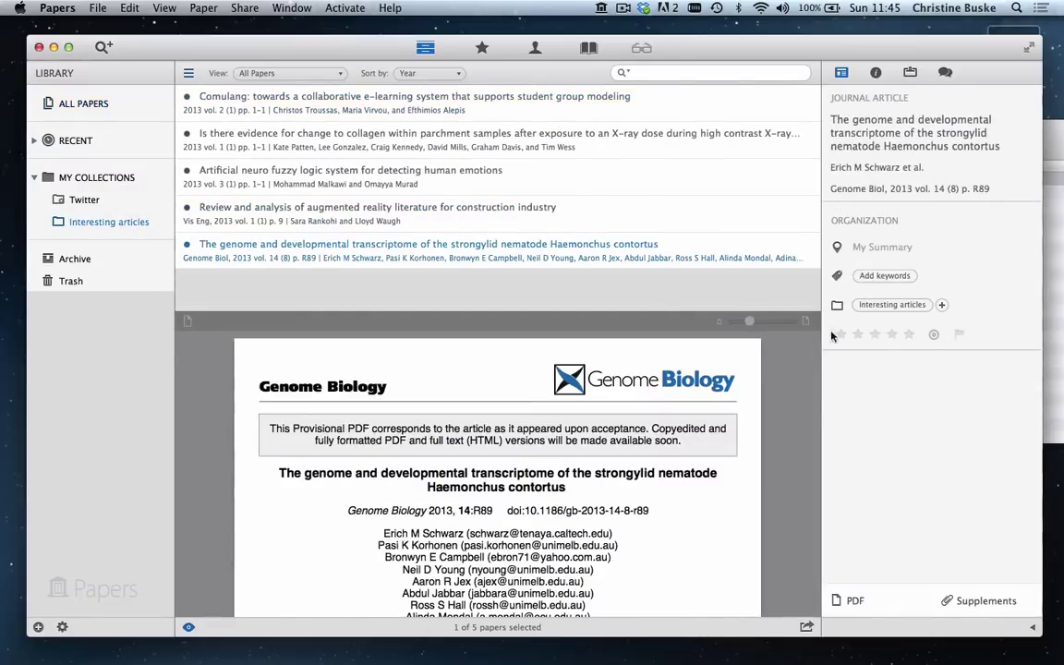
pyautogui.click(935, 336)
pyautogui.click(955, 409)
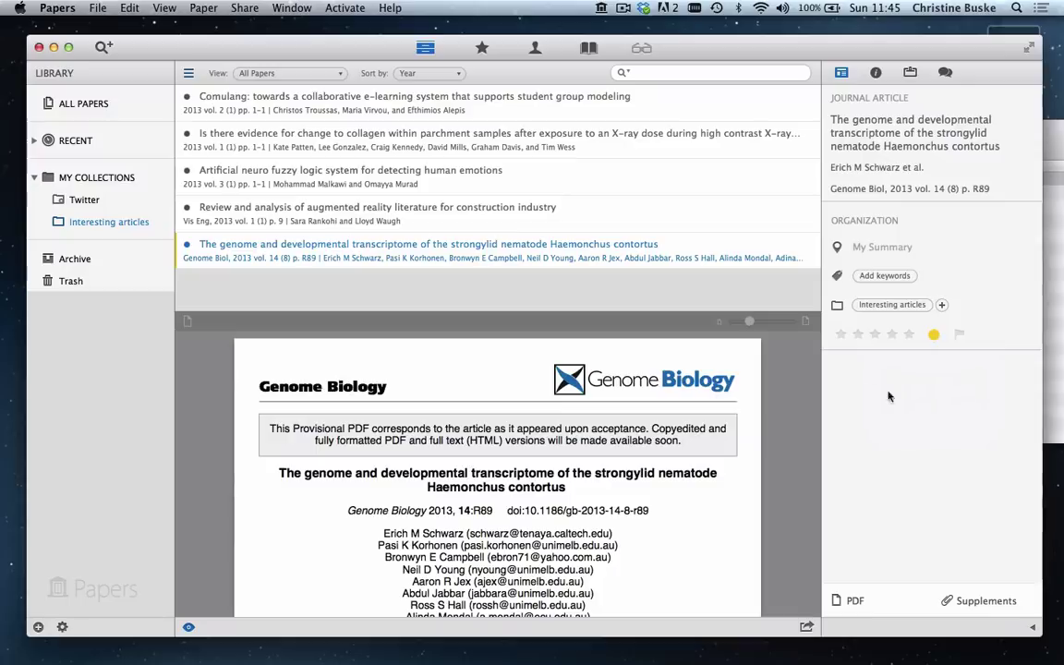
pyautogui.click(356, 143)
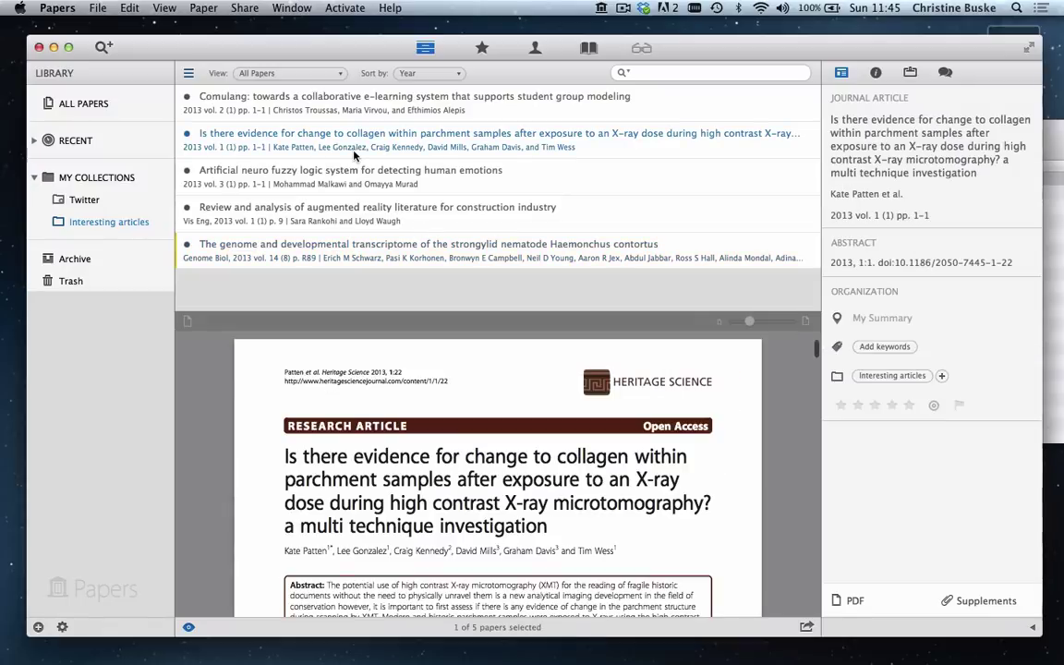
pyautogui.click(933, 405)
pyautogui.click(897, 461)
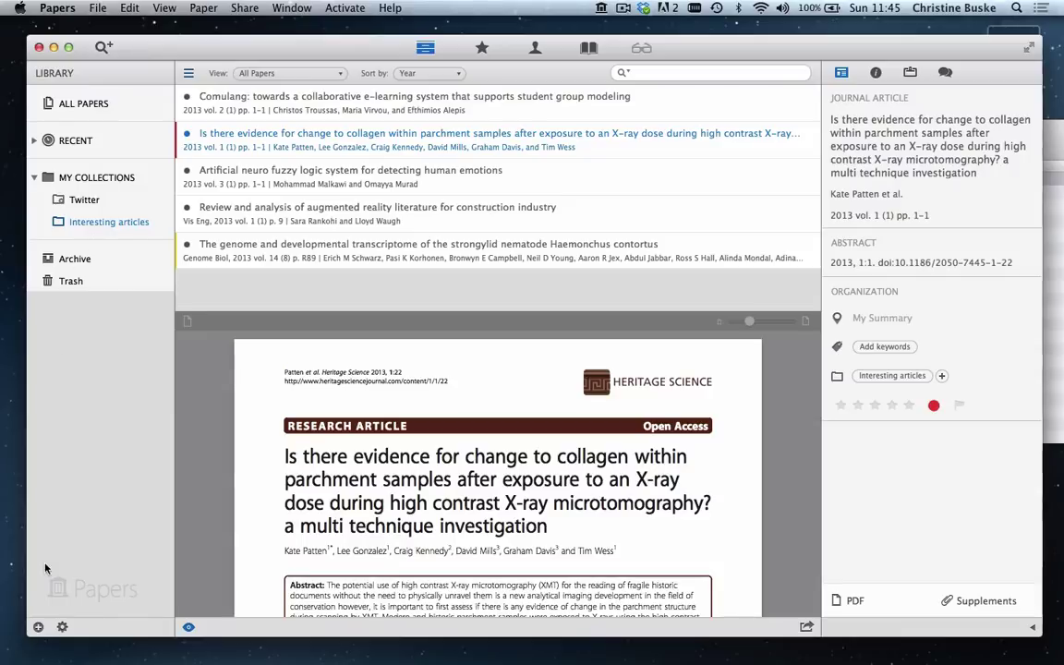
# Create a manual subcollection named "Review manuscript" inside Interesting articles
pyautogui.click(38, 627)
pyautogui.click(54, 610)
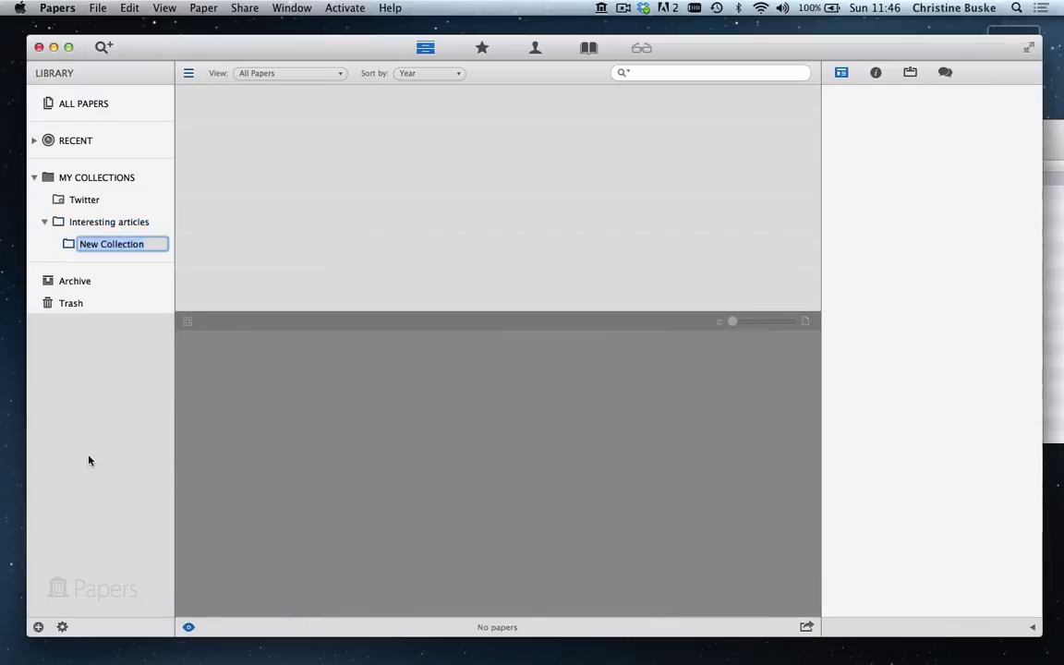
pyautogui.write('Review manuscript')
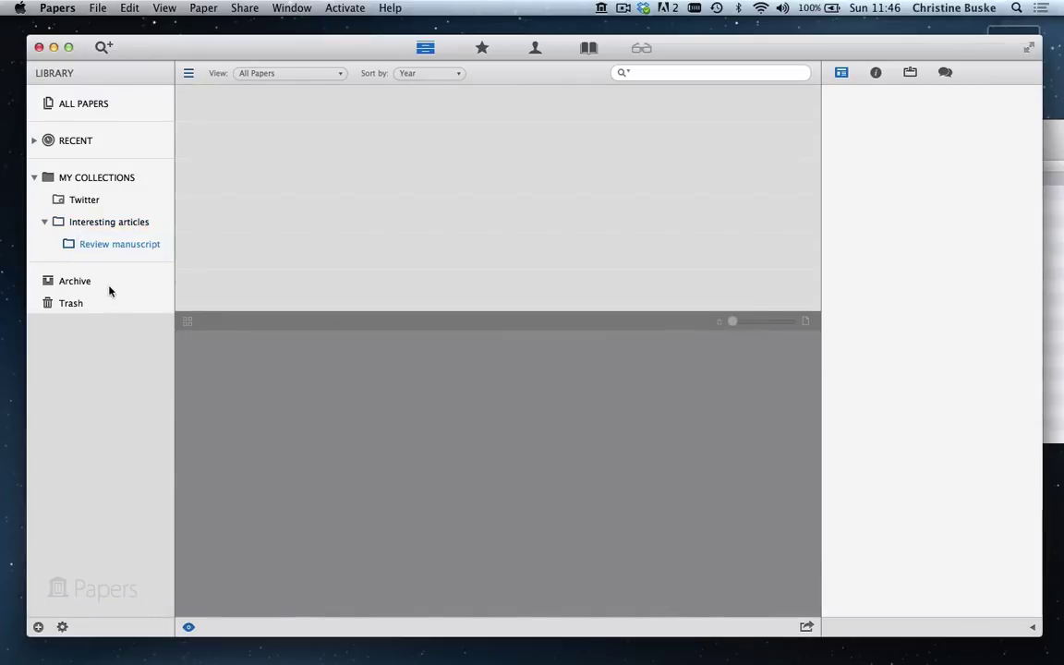
# Add the Twitter power, shrews twitter, scholars cite on Twitter, Microblogging and Health Is Life in Balance papers to Review manuscript and open that subcollection
pyautogui.click(75, 104)
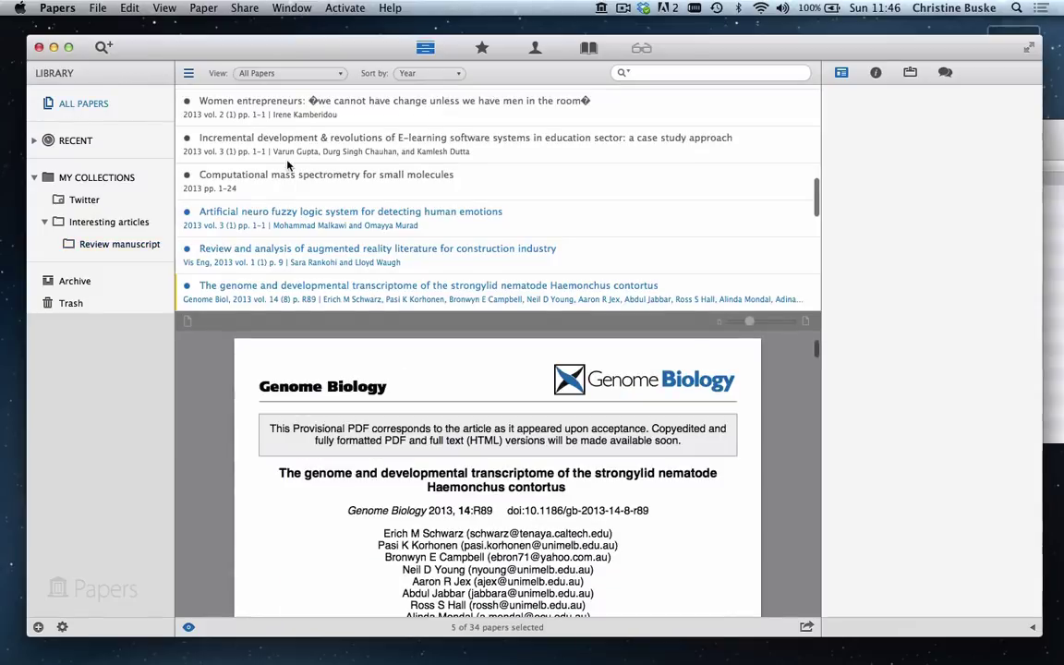
pyautogui.scroll(-10, 277, 166)
pyautogui.click(262, 255)
pyautogui.keyDown('super'); pyautogui.click(257, 213); pyautogui.keyUp('super')
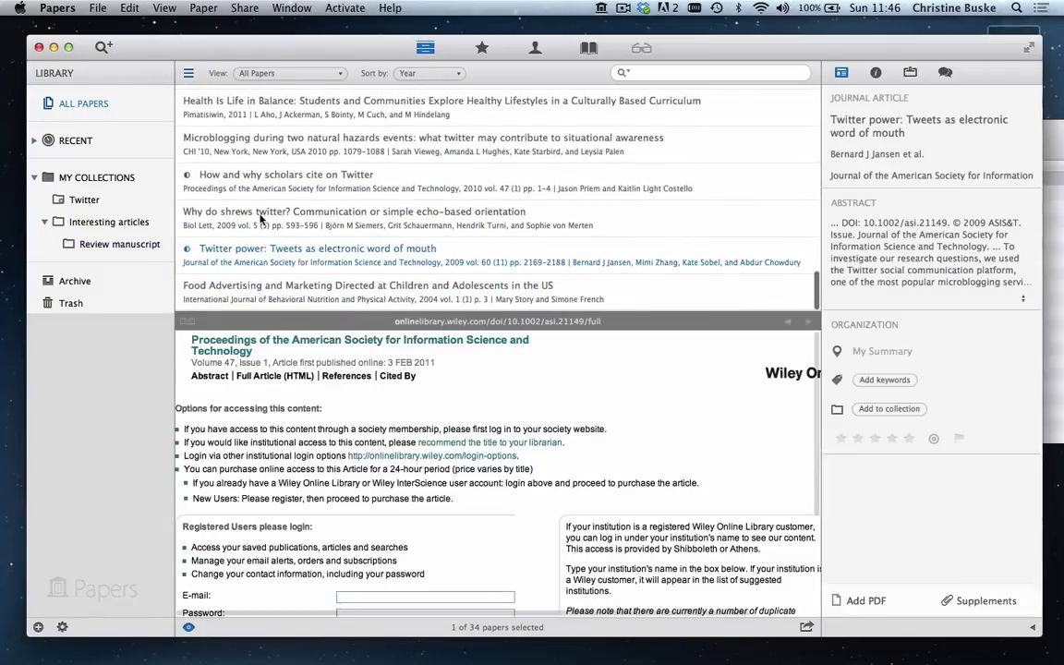
pyautogui.keyDown('super'); pyautogui.click(251, 174); pyautogui.keyUp('super')
pyautogui.keyDown('super'); pyautogui.click(252, 150); pyautogui.keyUp('super')
pyautogui.keyDown('super'); pyautogui.click(217, 107); pyautogui.keyUp('super')
pyautogui.moveTo(219, 205)
pyautogui.mouseDown()
pyautogui.moveTo(191, 205)
pyautogui.moveTo(154, 251)
pyautogui.moveTo(119, 242)
pyautogui.mouseUp()
pyautogui.click(119, 243)
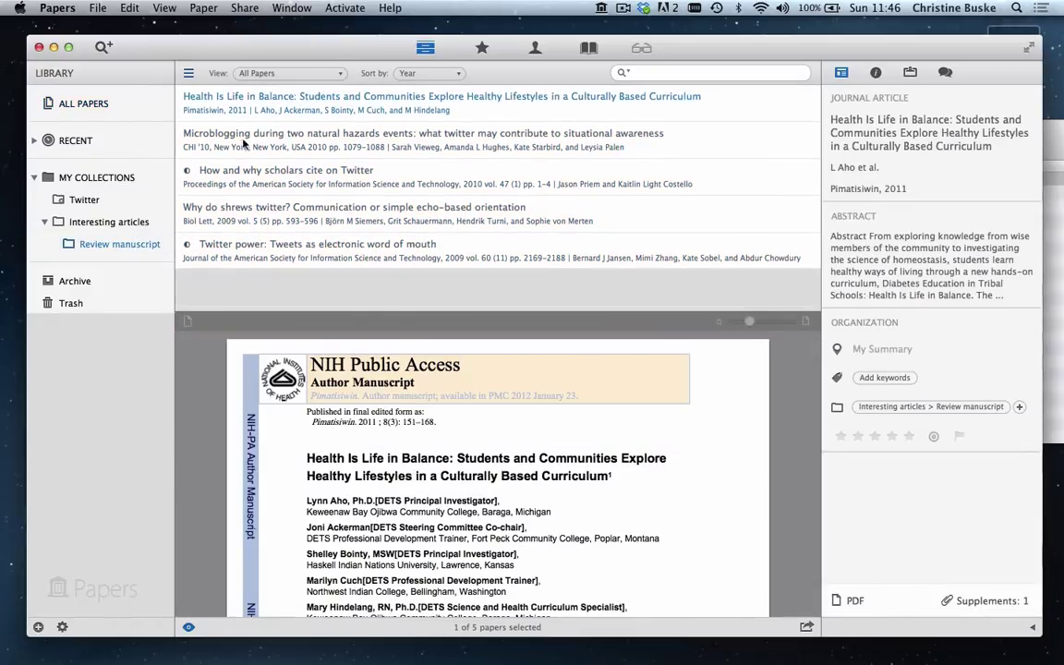
# Rate the "Health Is Life in Balance" paper five stars and give it a purple color label
pyautogui.click(909, 436)
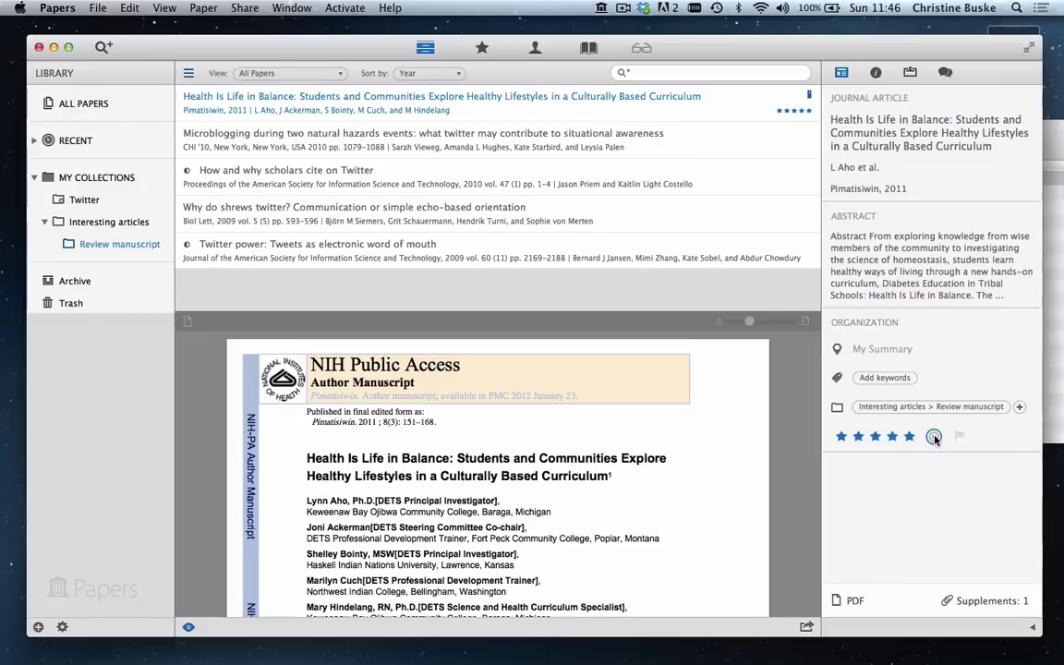
pyautogui.click(934, 435)
pyautogui.click(922, 512)
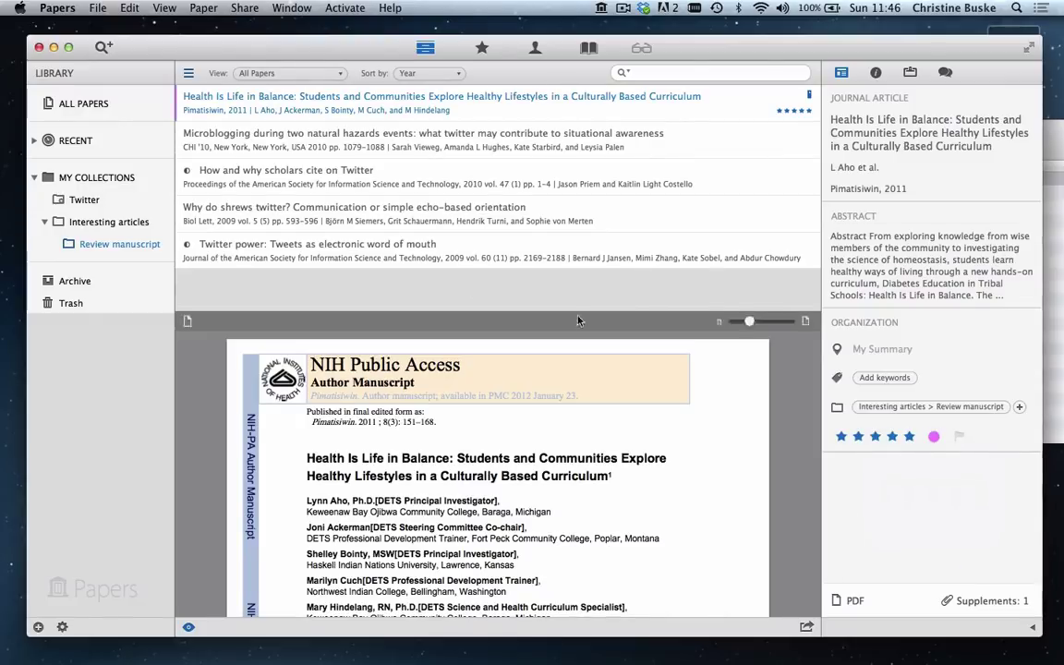
# Give the "Why do shrews twitter?" paper a green color label
pyautogui.click(293, 212)
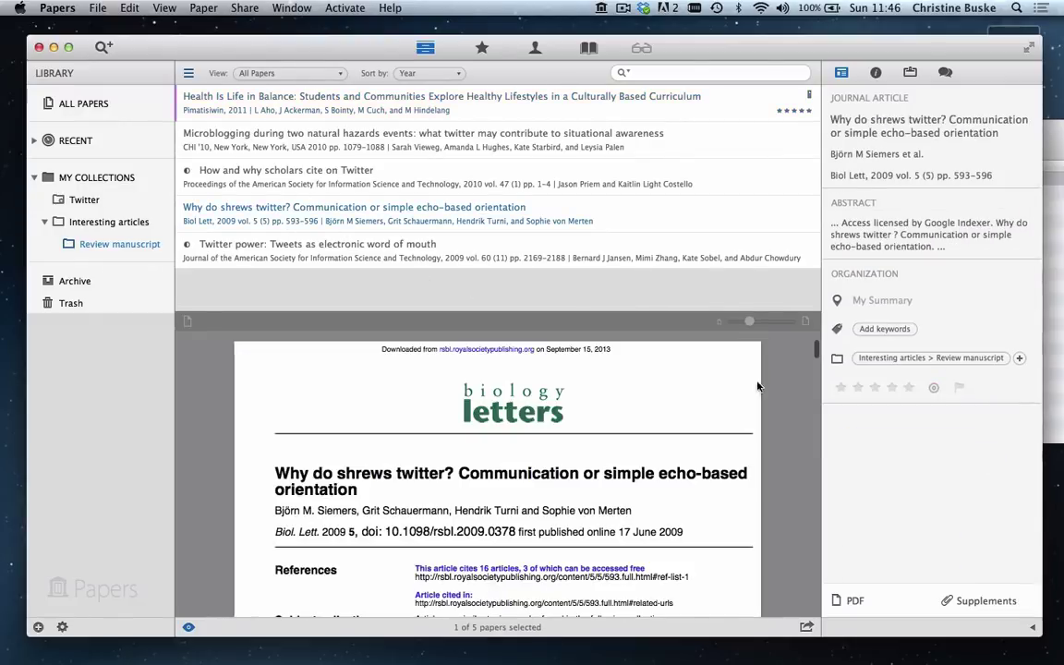
pyautogui.click(933, 388)
pyautogui.click(968, 444)
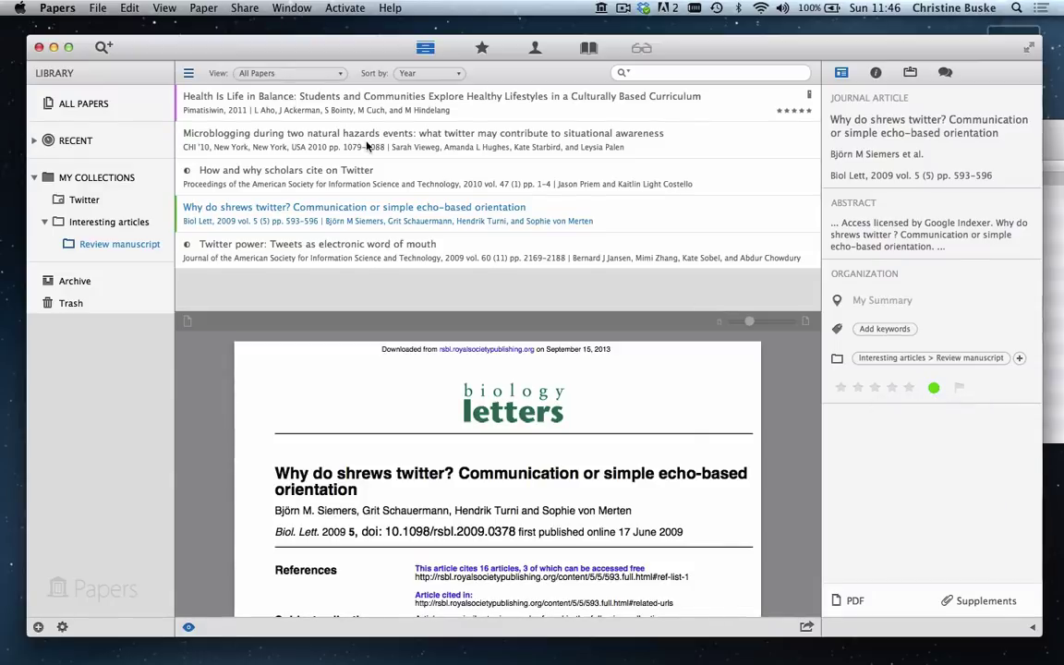
pyautogui.click(332, 134)
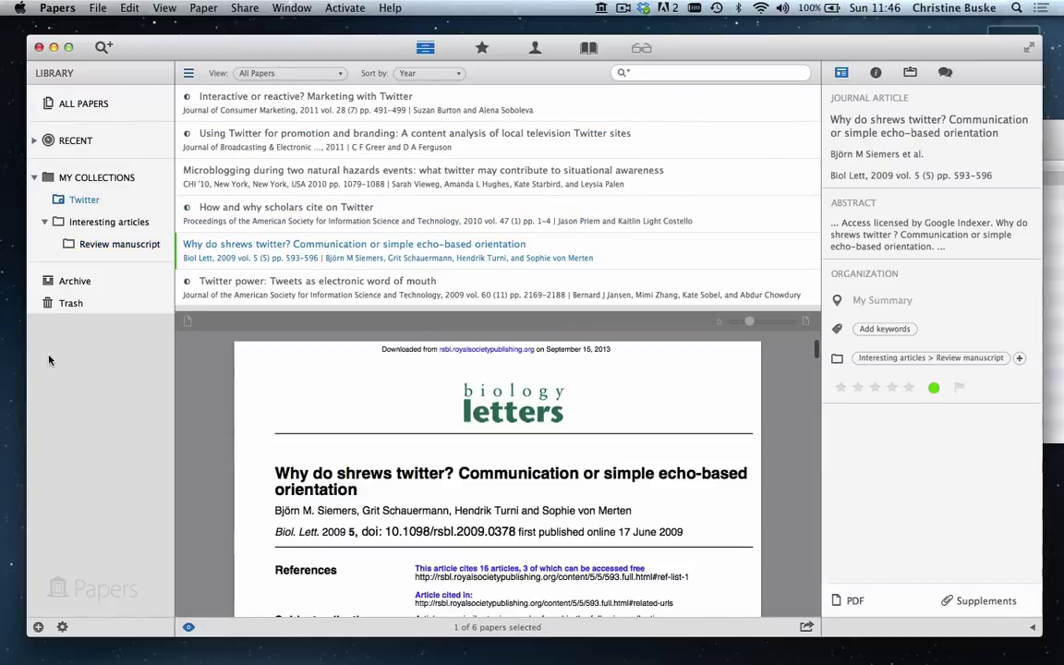
# Create a smart collection named "To Read" in My Collections
pyautogui.click(39, 628)
pyautogui.click(87, 624)
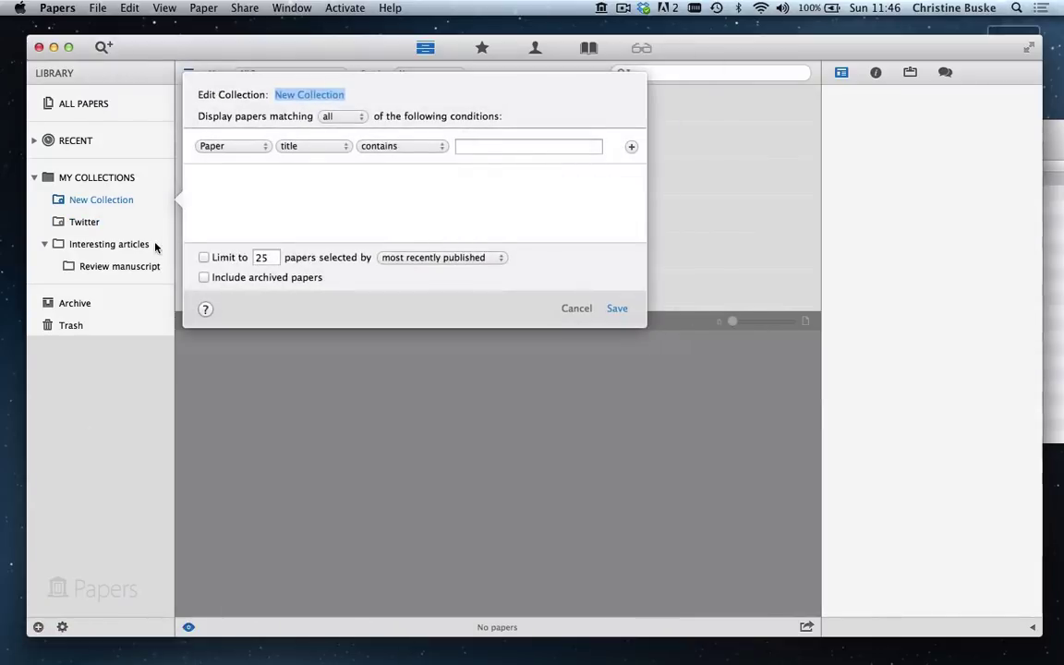
pyautogui.write('To Read')
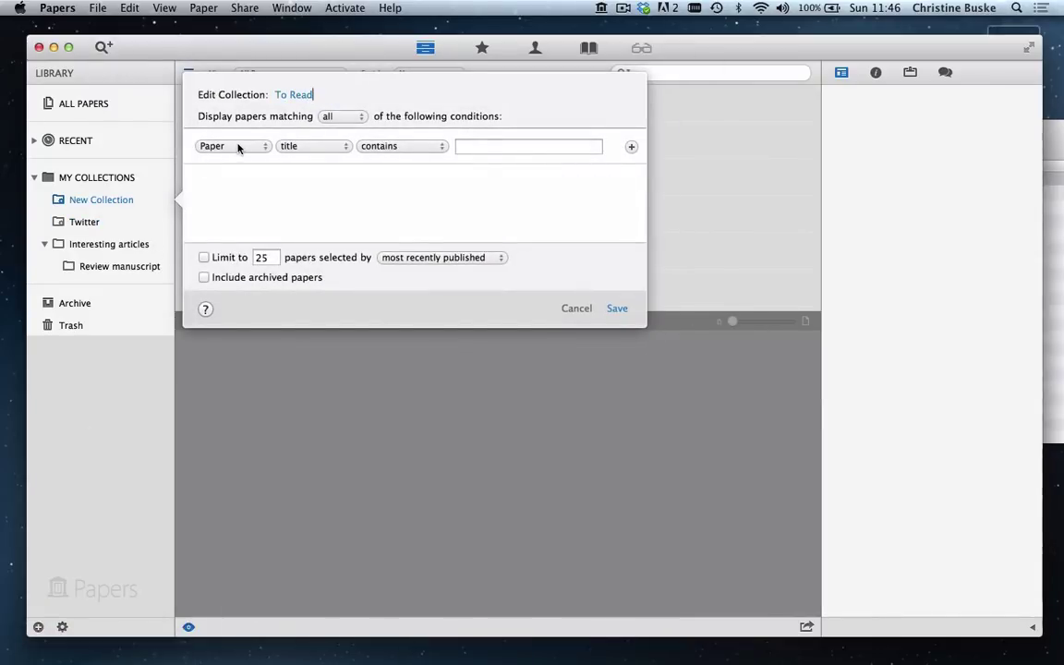
# Set the smart collection's condition to papers whose keyword is "To Read" and save the collection
pyautogui.click(305, 146)
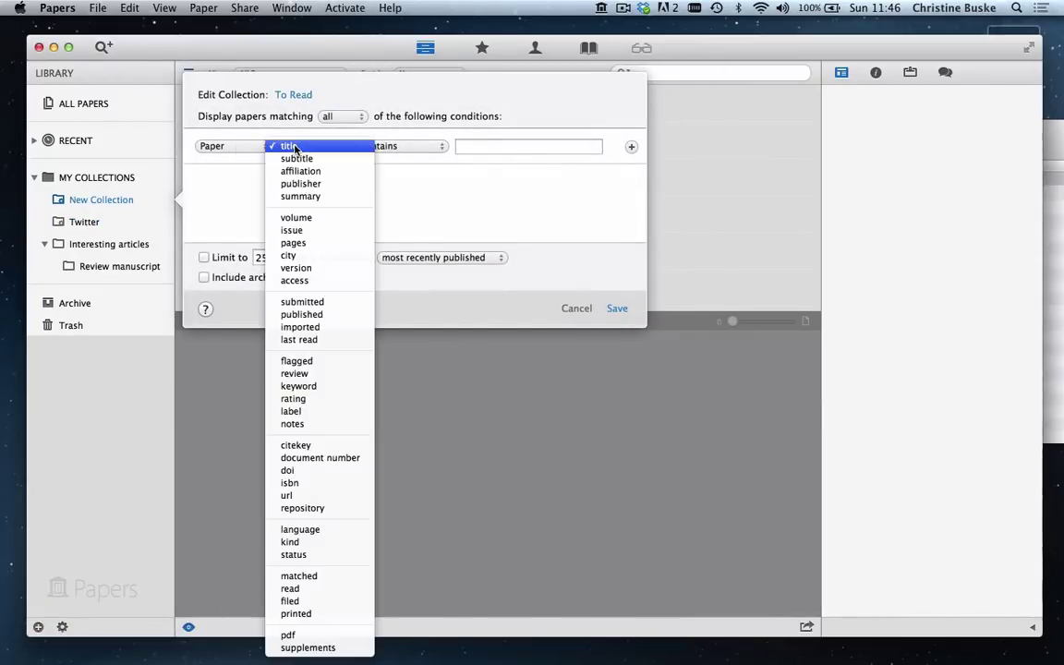
pyautogui.click(322, 386)
pyautogui.click(474, 148)
pyautogui.write('to')
pyautogui.click(325, 71)
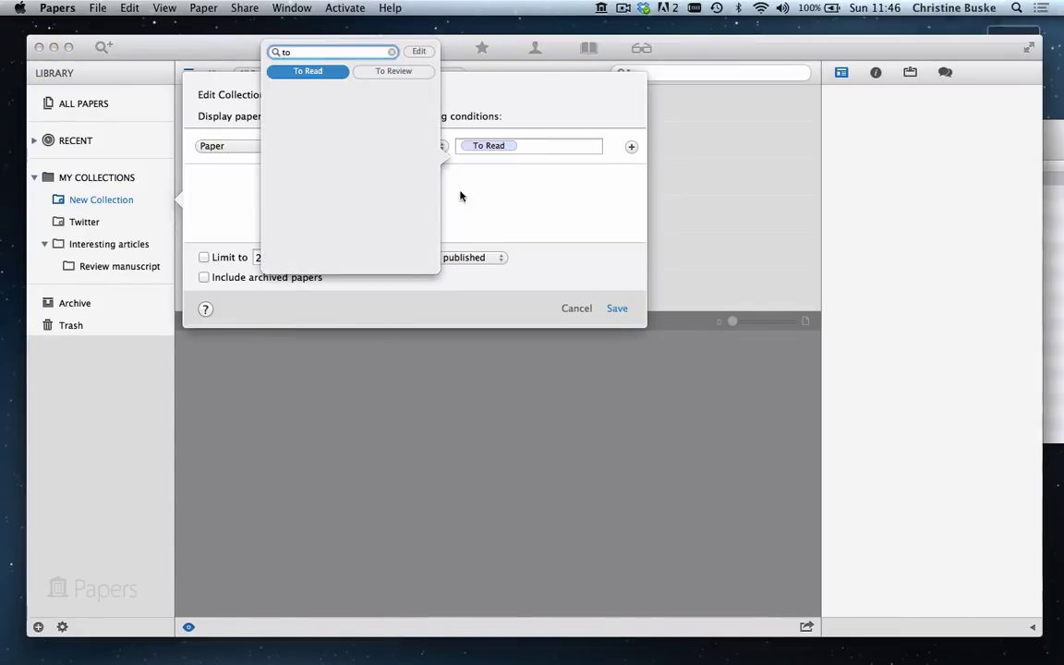
pyautogui.click(617, 309)
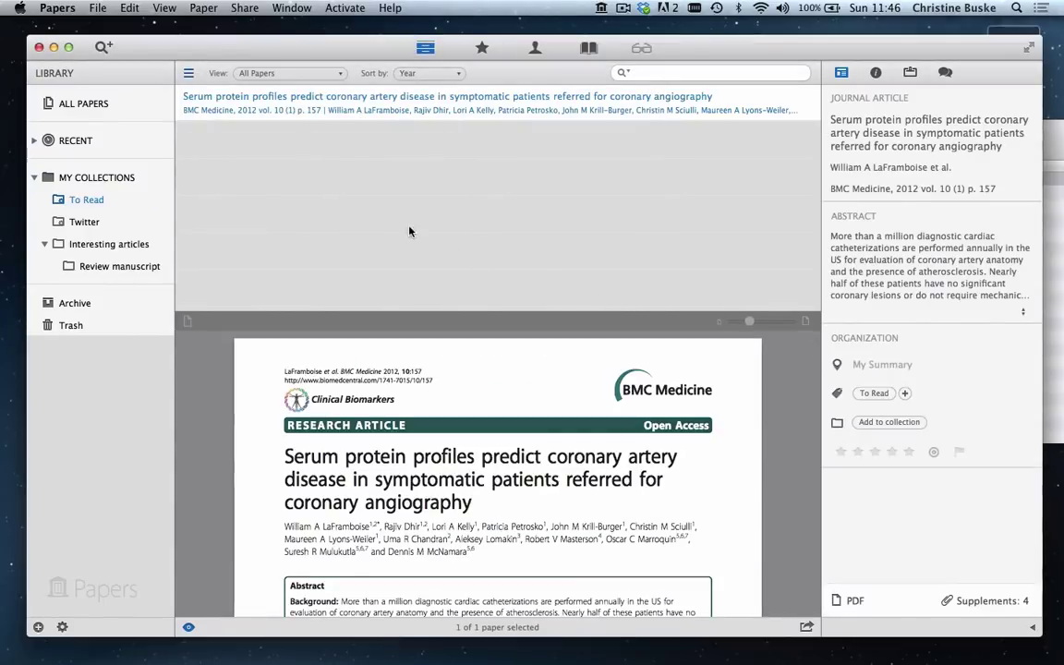
# Show all papers and add the "To Read" keyword to the "How and why scholars cite on Twitter" paper
pyautogui.click(84, 105)
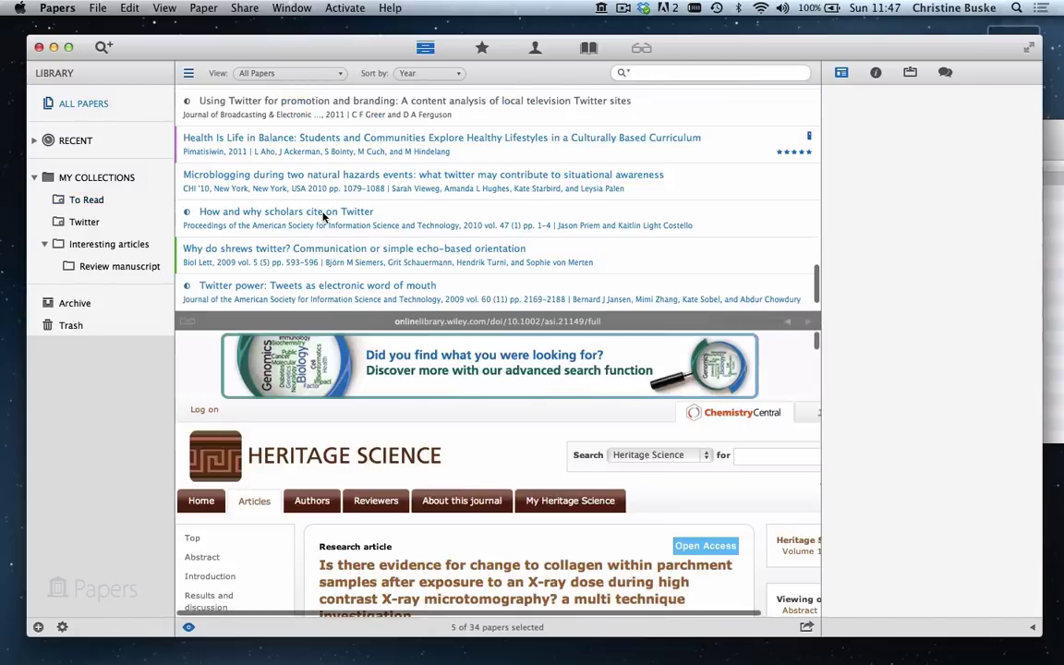
pyautogui.click(324, 215)
pyautogui.click(885, 340)
pyautogui.click(803, 262)
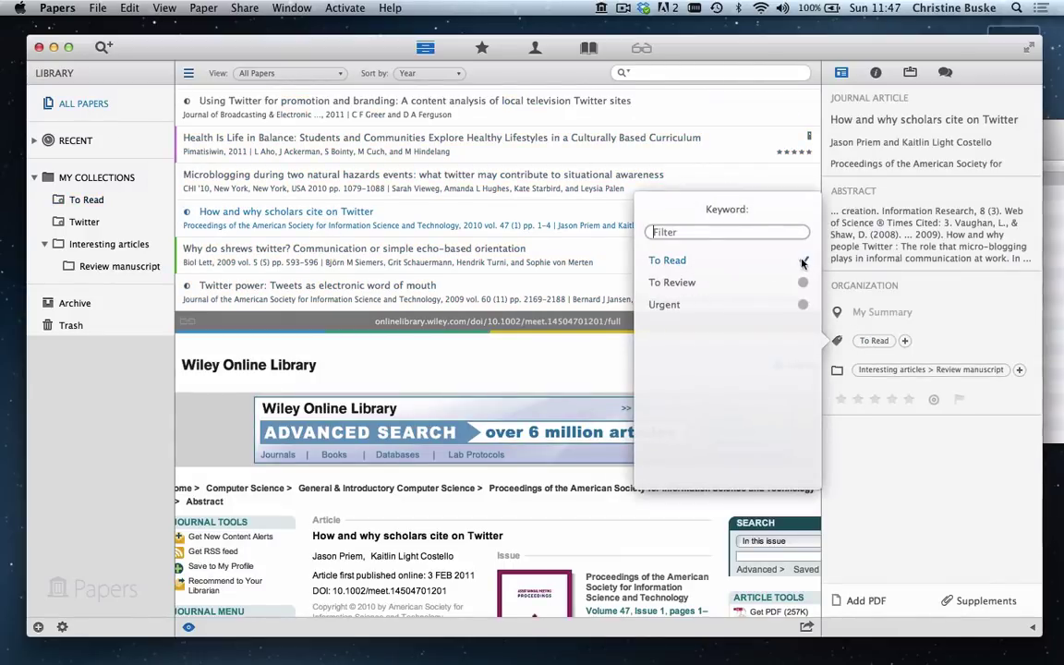
pyautogui.click(420, 254)
# Add the "To Read" keyword to the plate color perception, wine industry sustainability and "Motivation in the age of genomics" papers
pyautogui.scroll(-1, 423, 248)
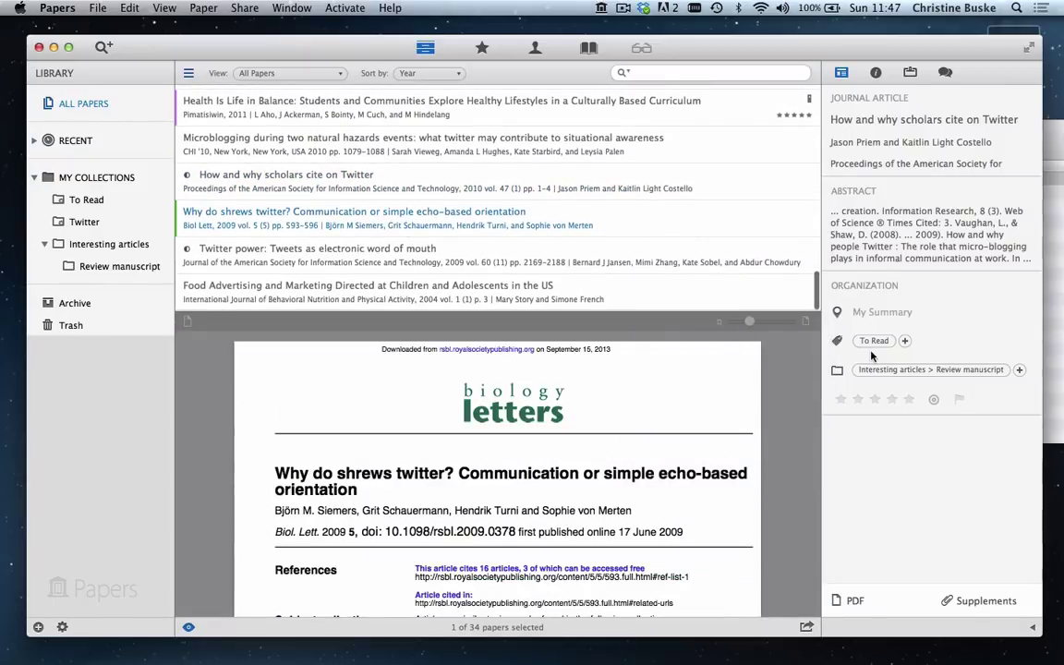
pyautogui.scroll(-5, 323, 115)
pyautogui.scroll(1, 305, 134)
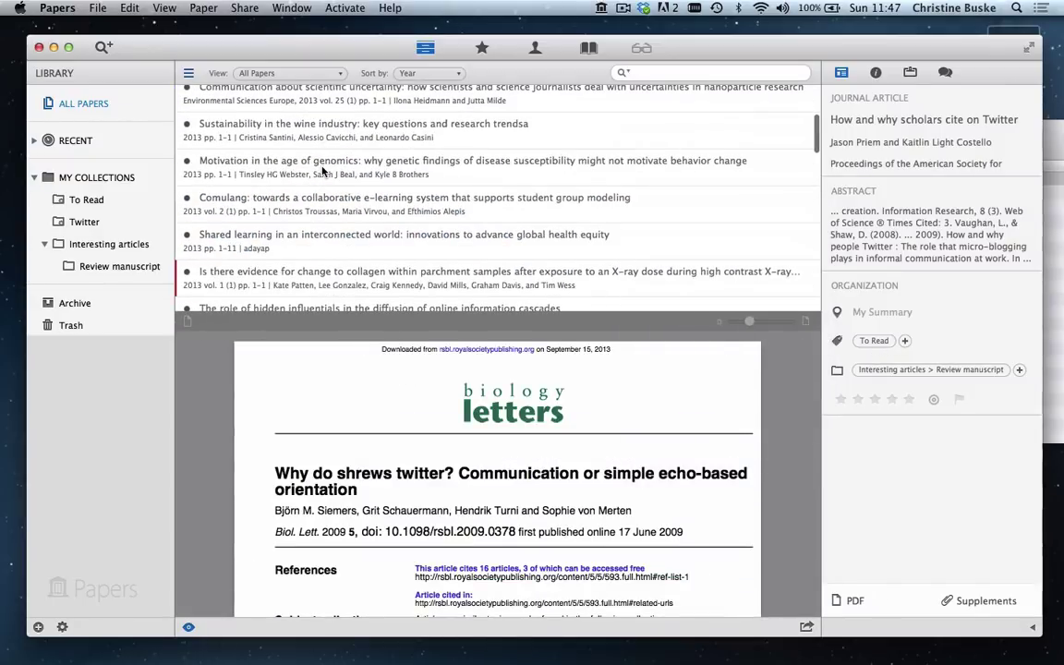
pyautogui.click(292, 159)
pyautogui.scroll(3, 369, 207)
pyautogui.click(369, 207)
pyautogui.click(884, 332)
pyautogui.click(667, 250)
pyautogui.click(461, 184)
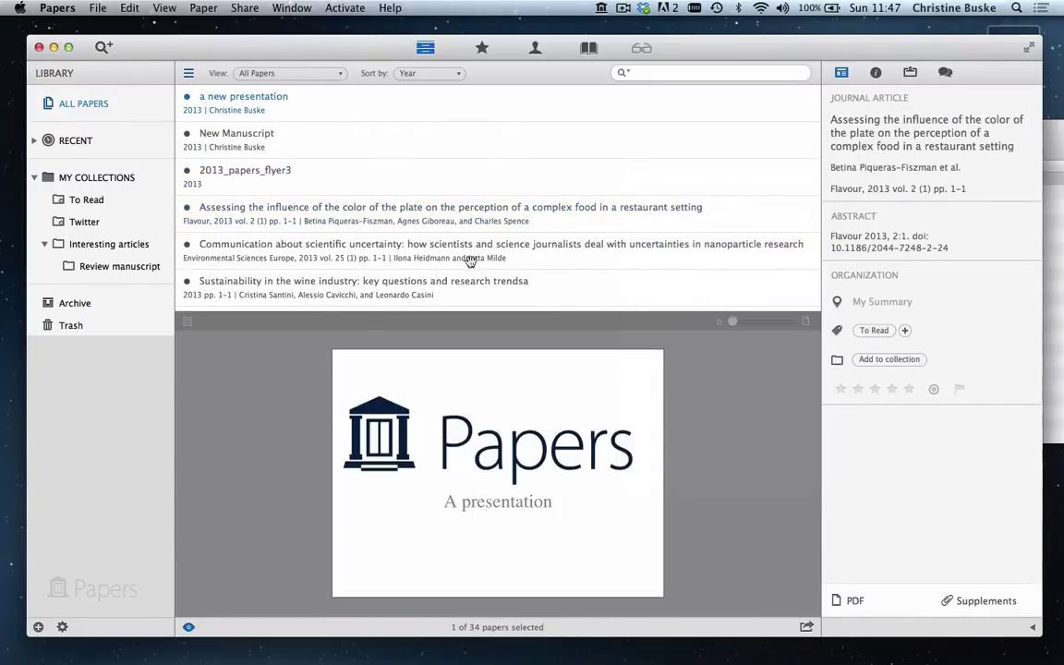
pyautogui.scroll(-5, 471, 261)
# Open the To Read collection, preview its papers and view the bibliographic details of the "Serum protein profiles" article
pyautogui.click(81, 199)
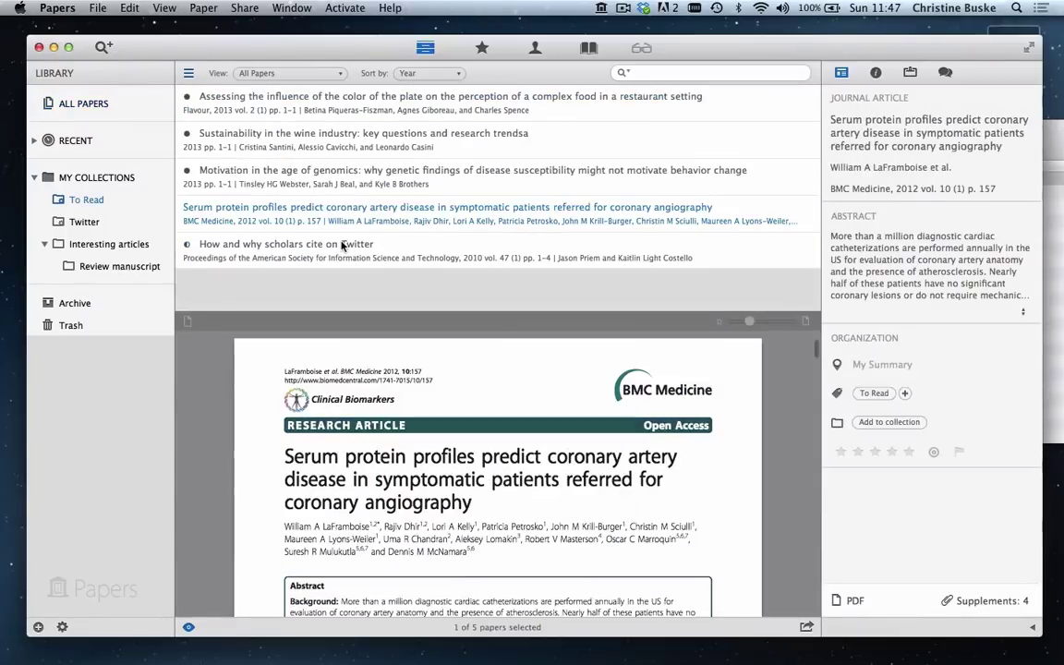
pyautogui.click(304, 107)
pyautogui.click(303, 143)
pyautogui.click(298, 184)
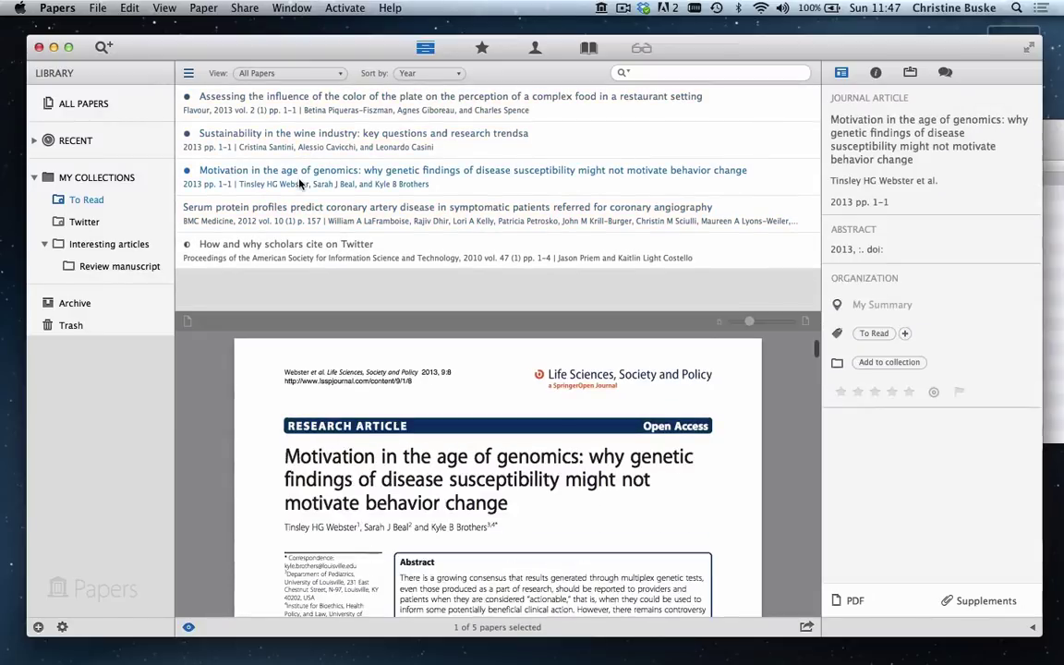
pyautogui.click(298, 225)
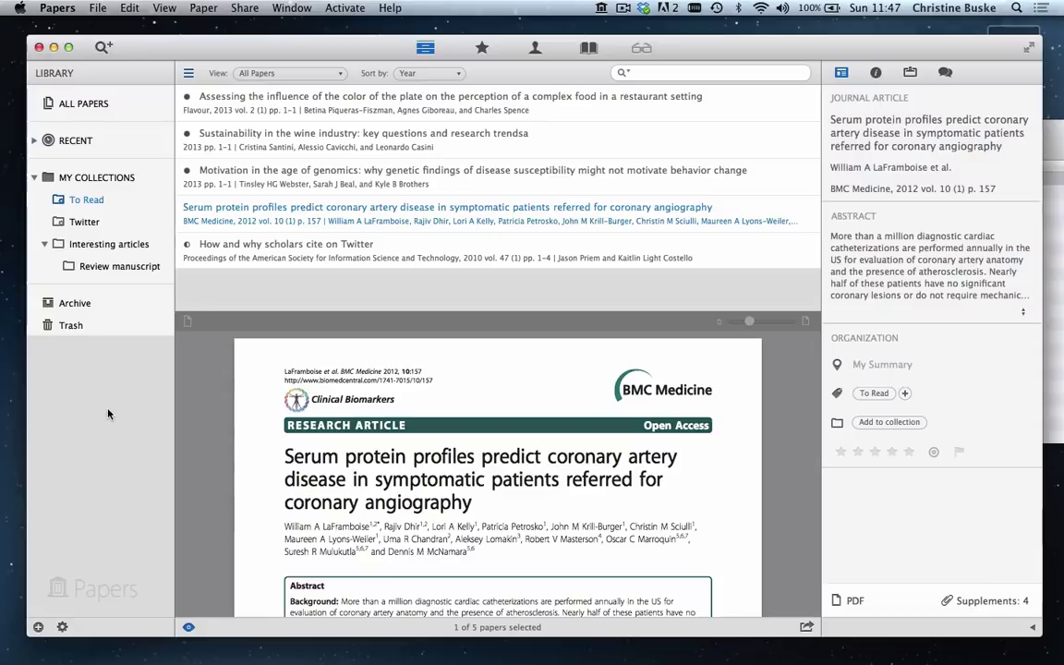
pyautogui.click(876, 72)
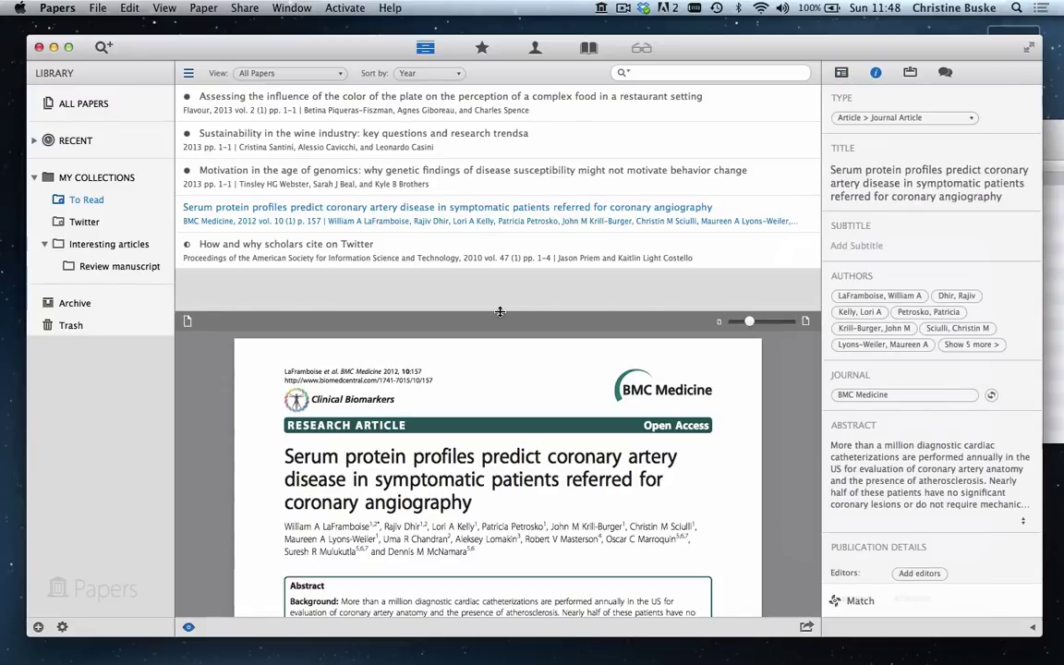
pyautogui.press('super+shift+2')
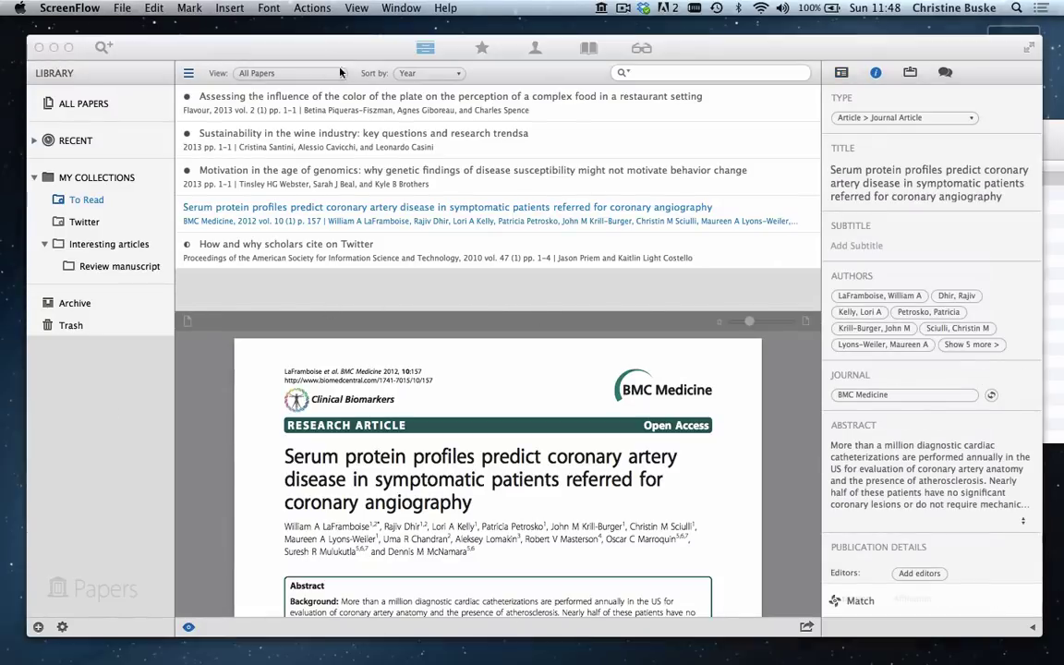
# Browse the library by author and view the papers of two authors near the end of the alphabetical list
pyautogui.click(535, 48)
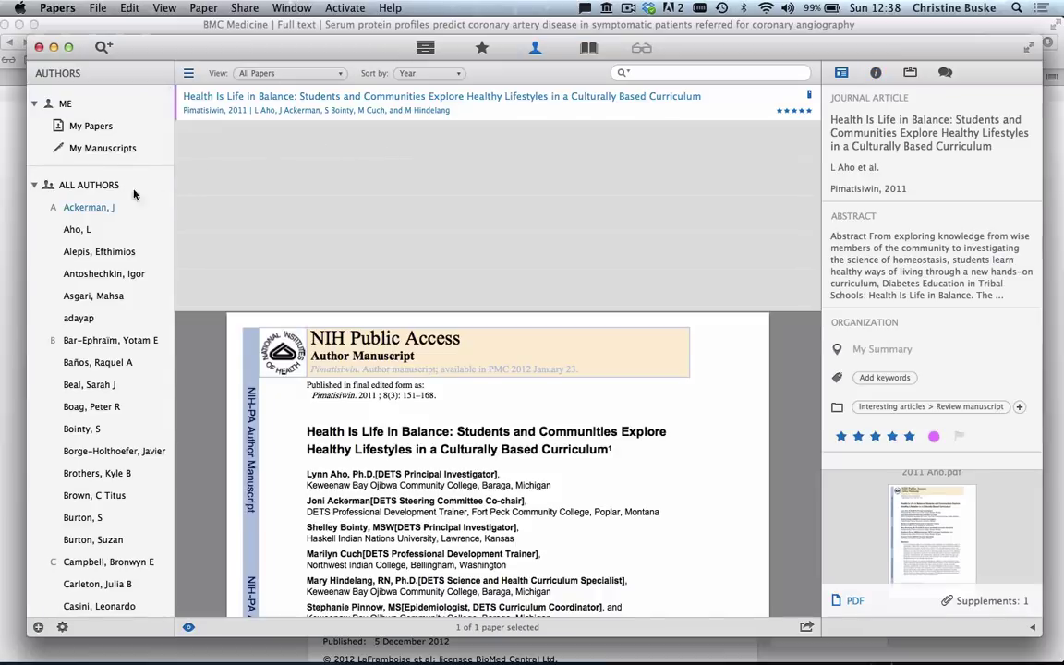
pyautogui.scroll(-20, 106, 244)
pyautogui.click(93, 582)
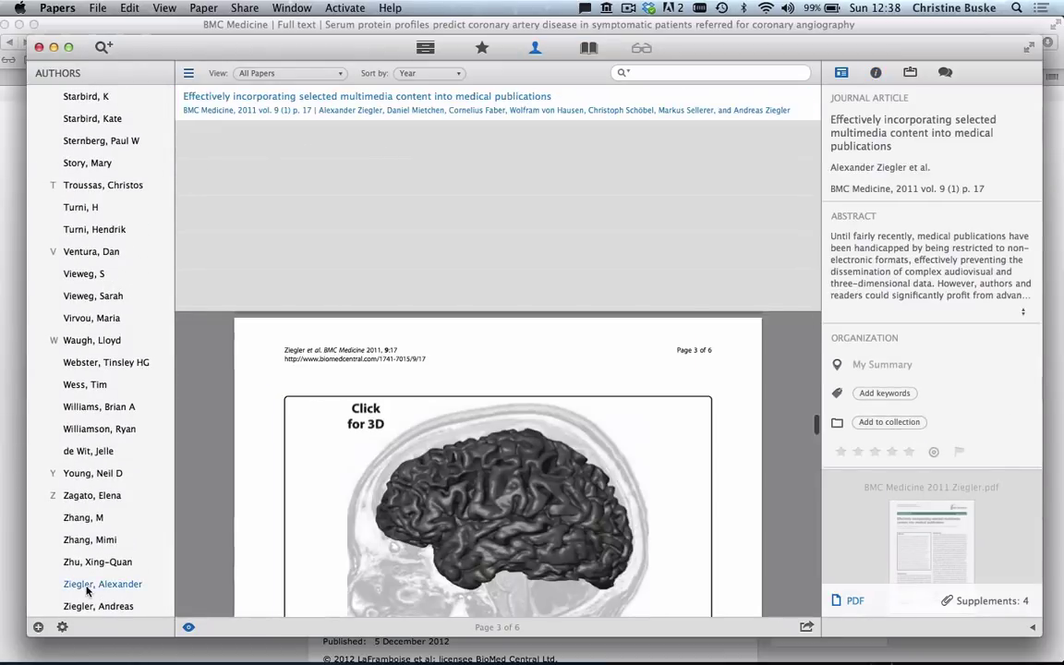
pyautogui.click(88, 496)
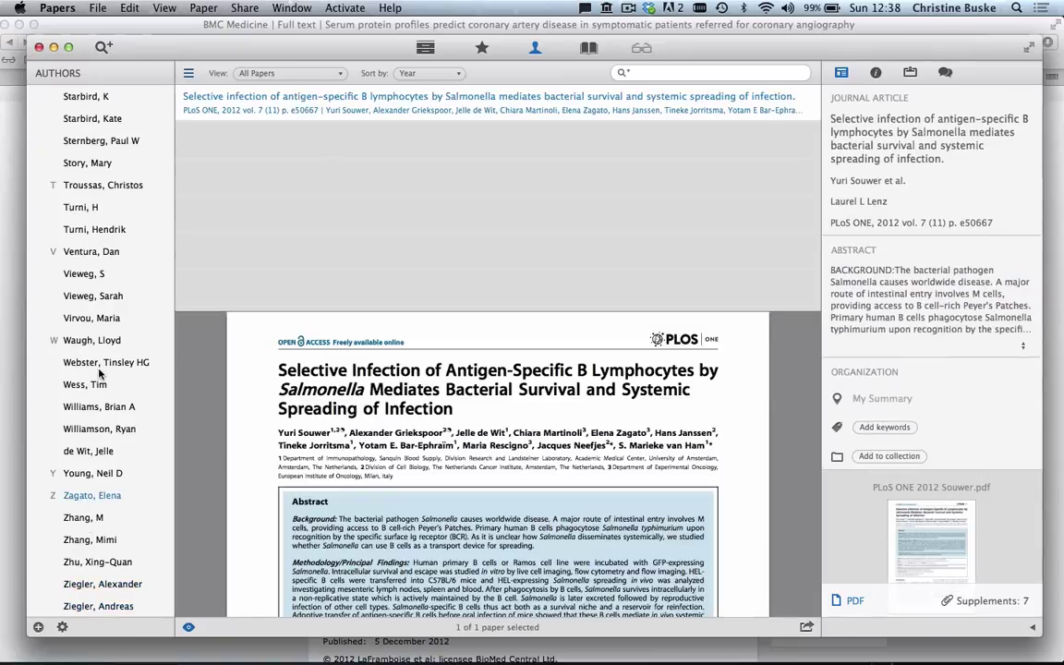
# Browse the library by periodical, view the PLoS ONE papers and return to the main library
pyautogui.click(590, 46)
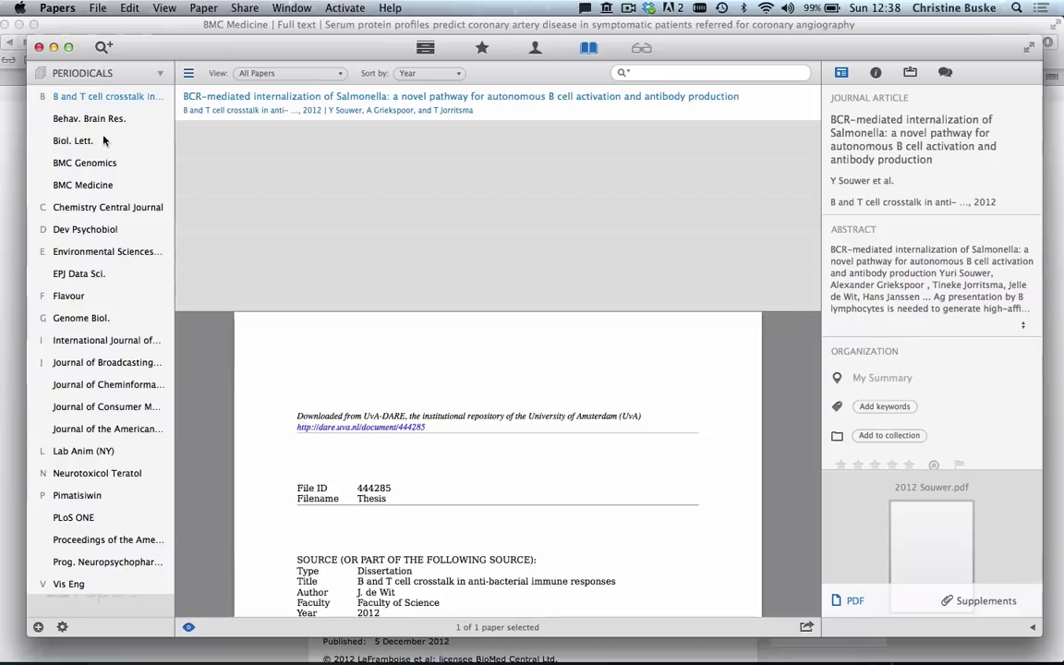
pyautogui.click(73, 517)
pyautogui.click(432, 47)
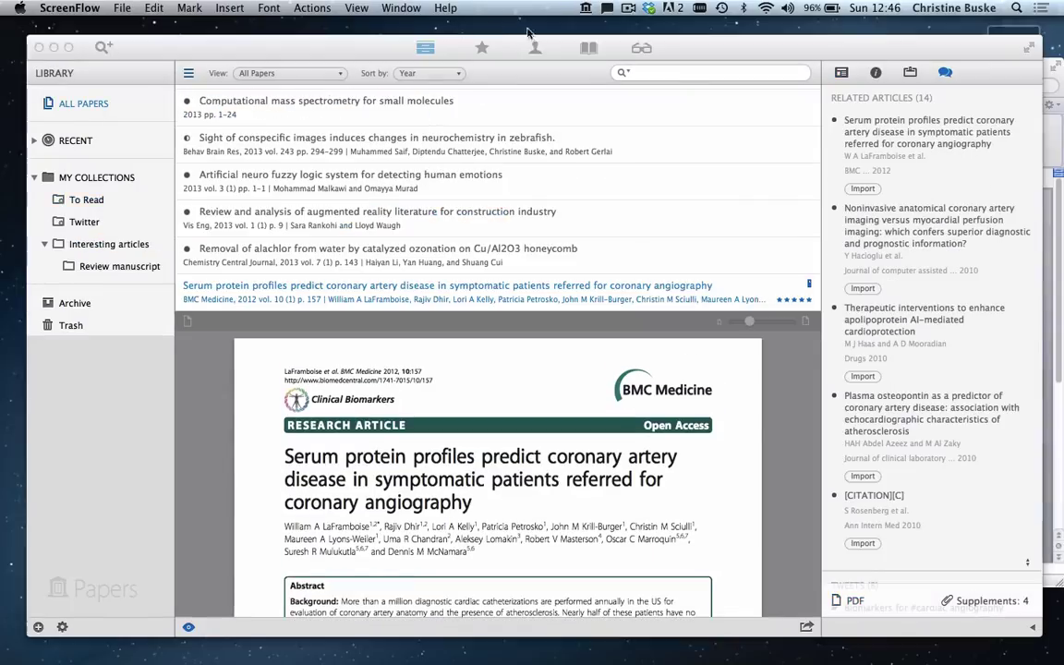
# Browse the labeled papers by flag status, by colors from red to purple, by five and four stars, and by No Color
pyautogui.click(481, 47)
pyautogui.click(86, 128)
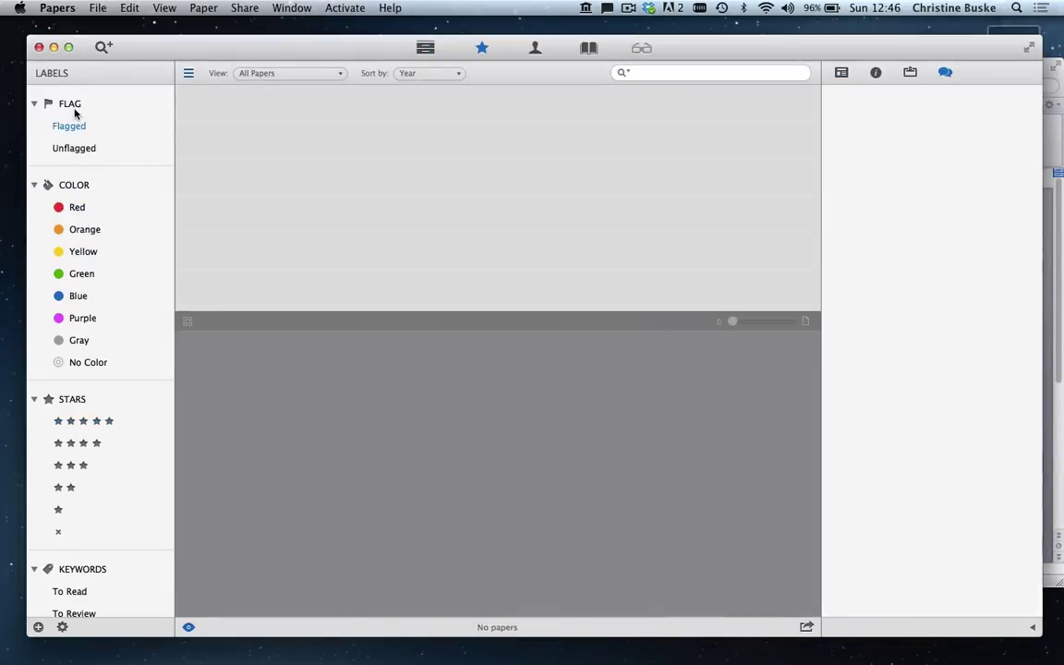
pyautogui.click(74, 148)
pyautogui.click(78, 209)
pyautogui.click(82, 231)
pyautogui.click(82, 253)
pyautogui.click(81, 275)
pyautogui.click(81, 294)
pyautogui.click(81, 317)
pyautogui.click(79, 423)
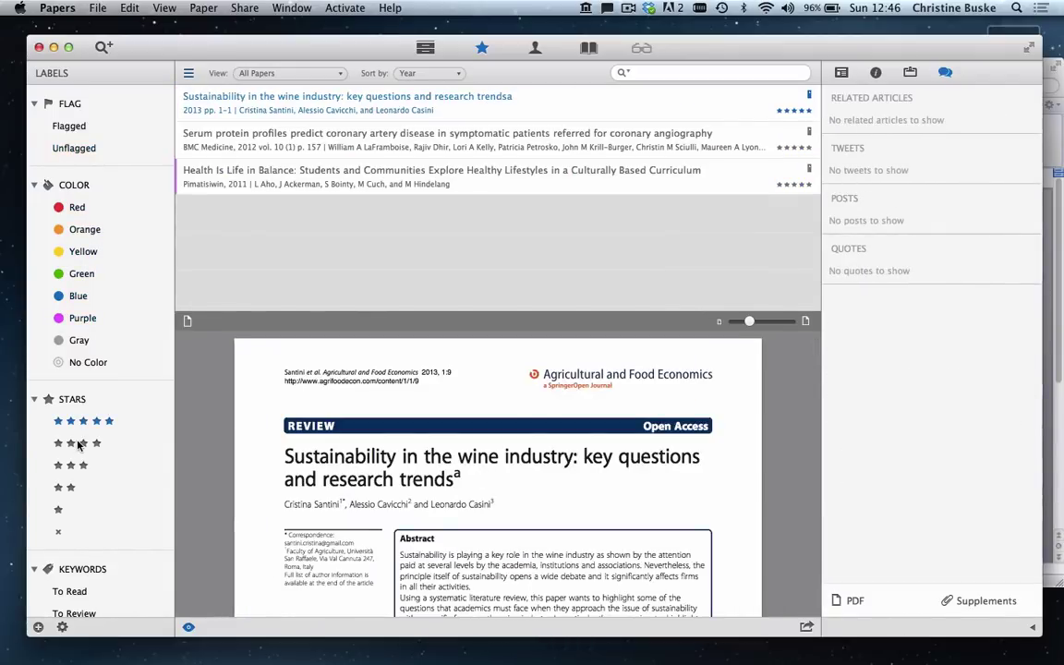
pyautogui.click(78, 442)
pyautogui.click(78, 361)
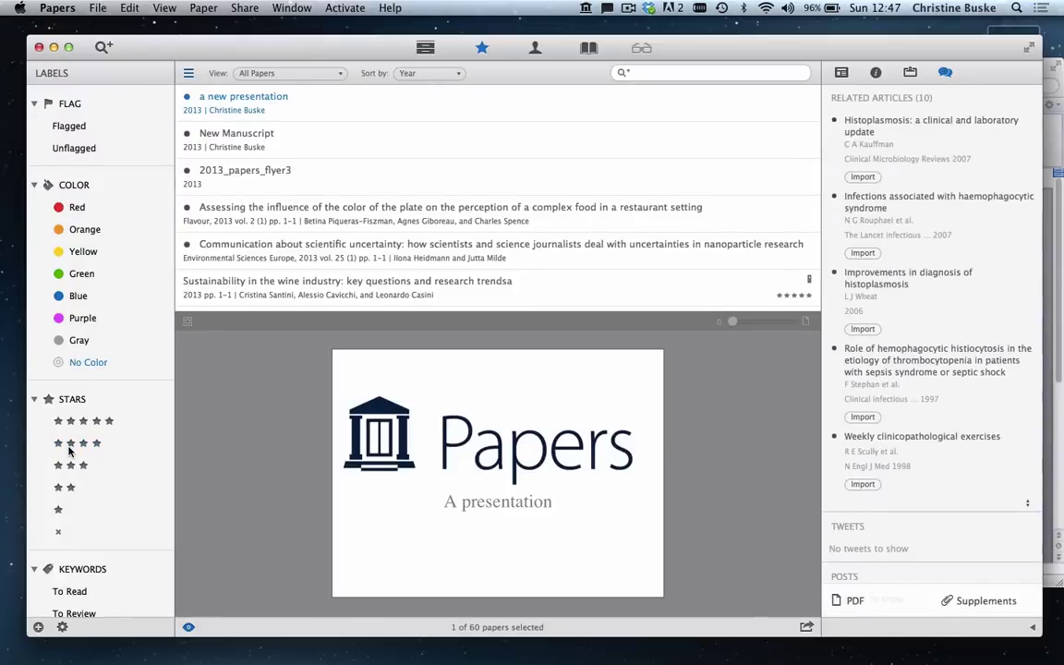
# Return to the library and open the "Serum protein profiles predict coronary artery disease" article for reading
pyautogui.click(424, 47)
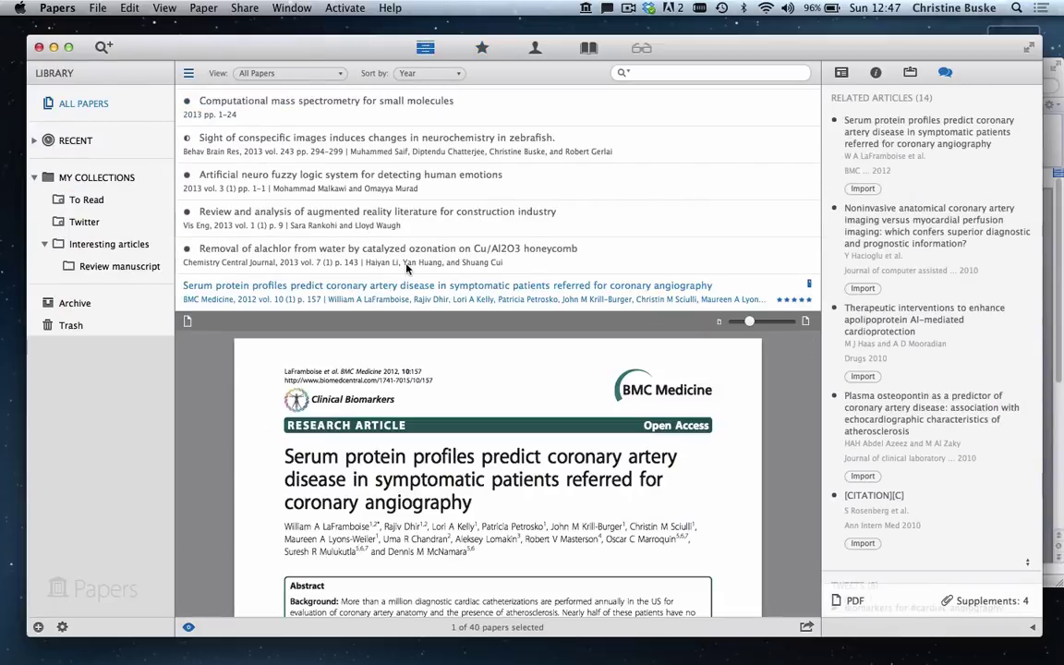
pyautogui.scroll(-1, 442, 203)
pyautogui.doubleClick(442, 203)
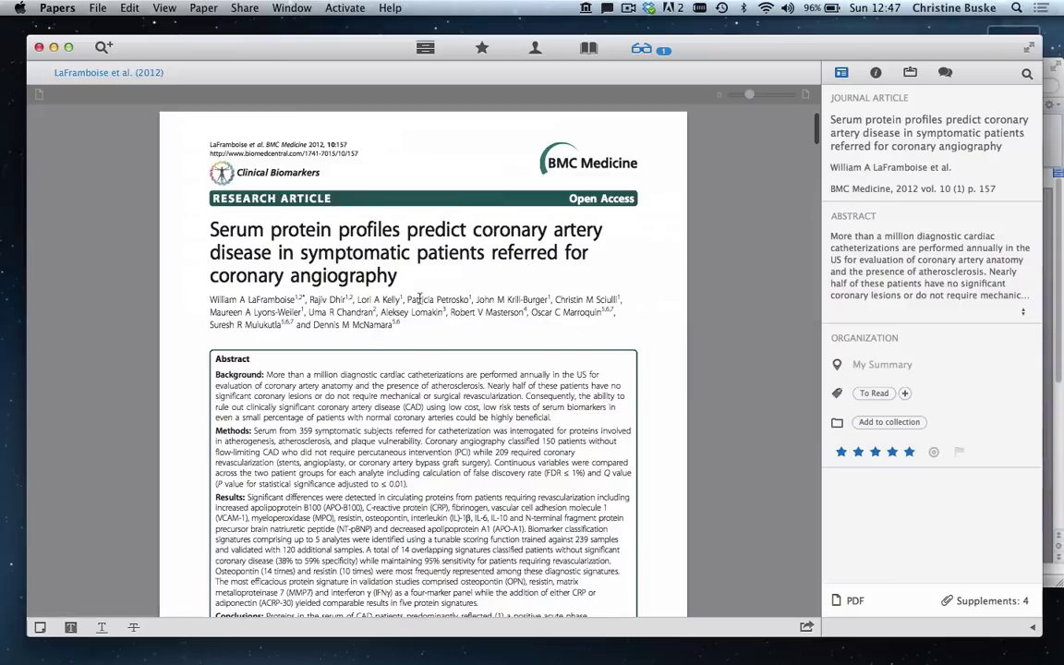
pyautogui.scroll(-5, 417, 314)
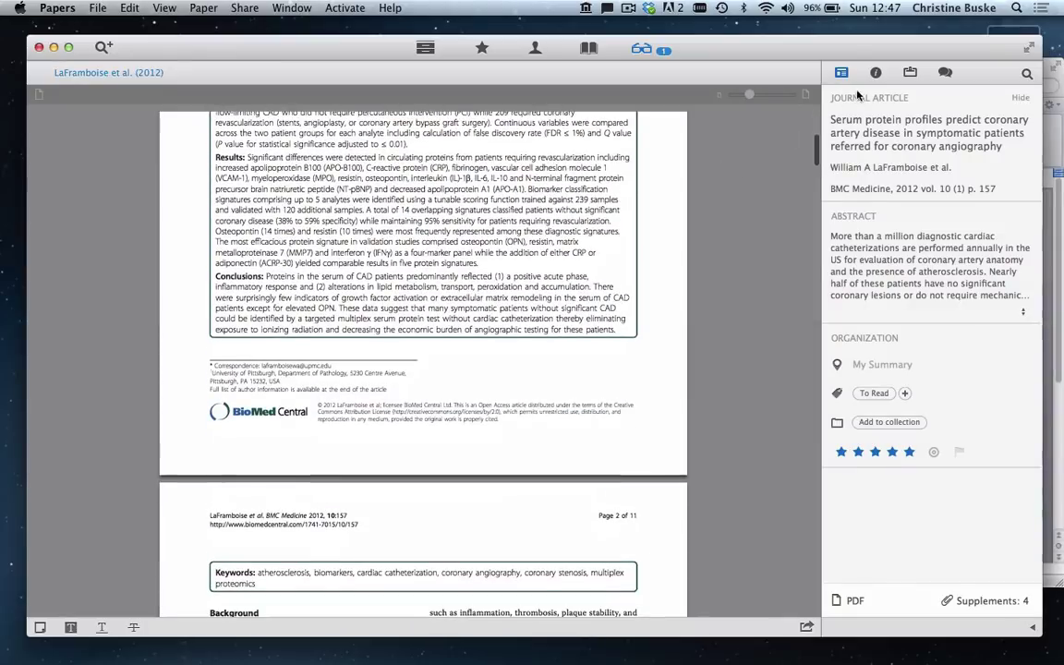
# Review the open article's bibliographic details, notes and related articles
pyautogui.click(874, 74)
pyautogui.scroll(-15, 934, 379)
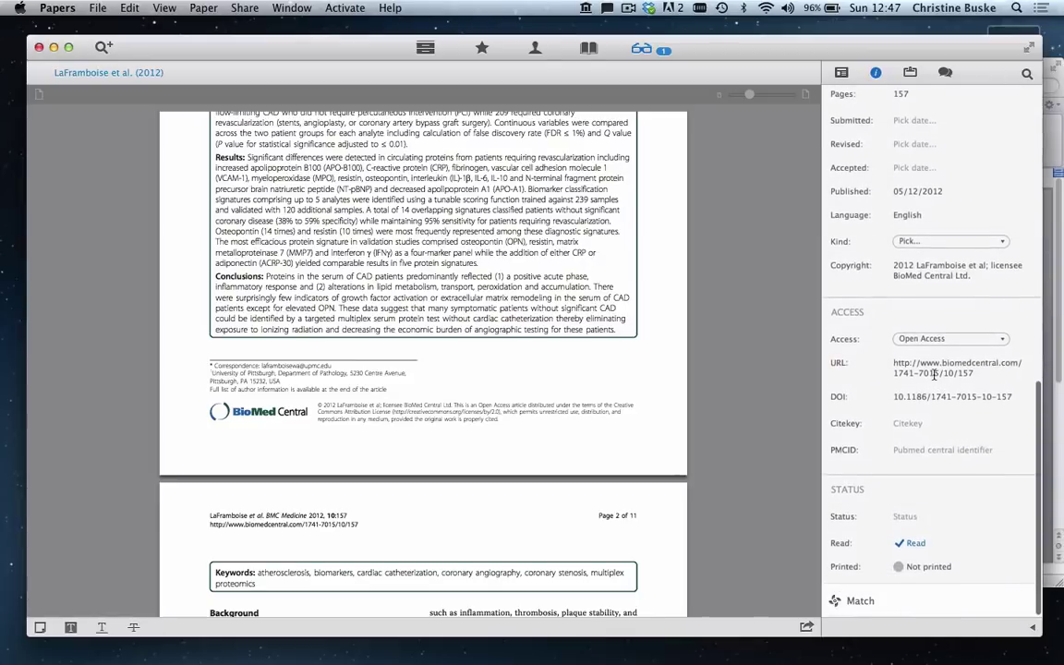
pyautogui.click(911, 74)
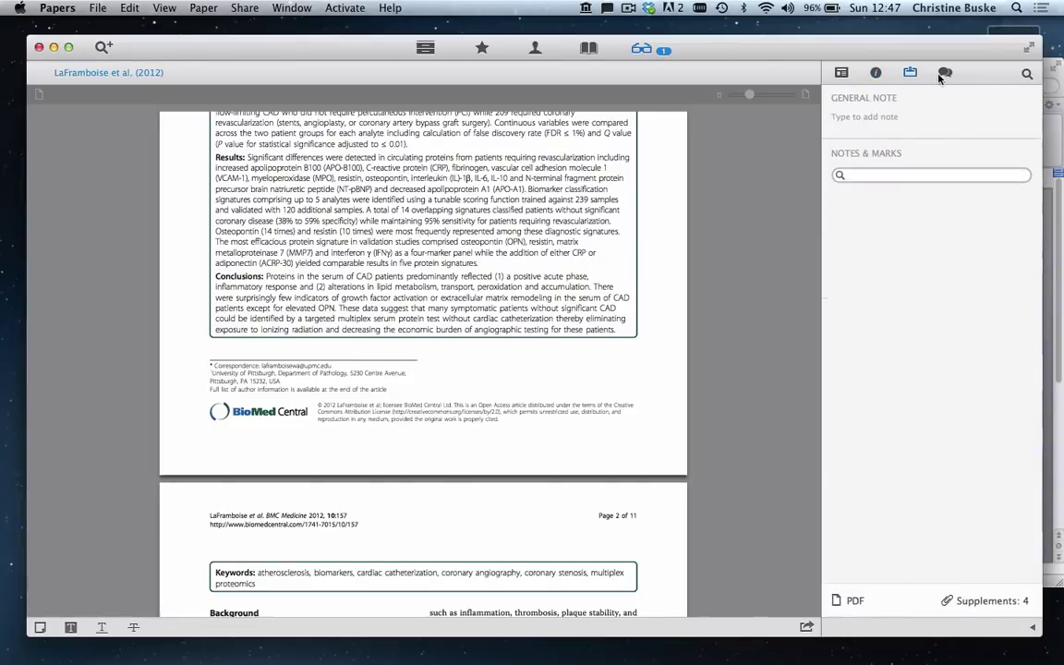
pyautogui.click(944, 73)
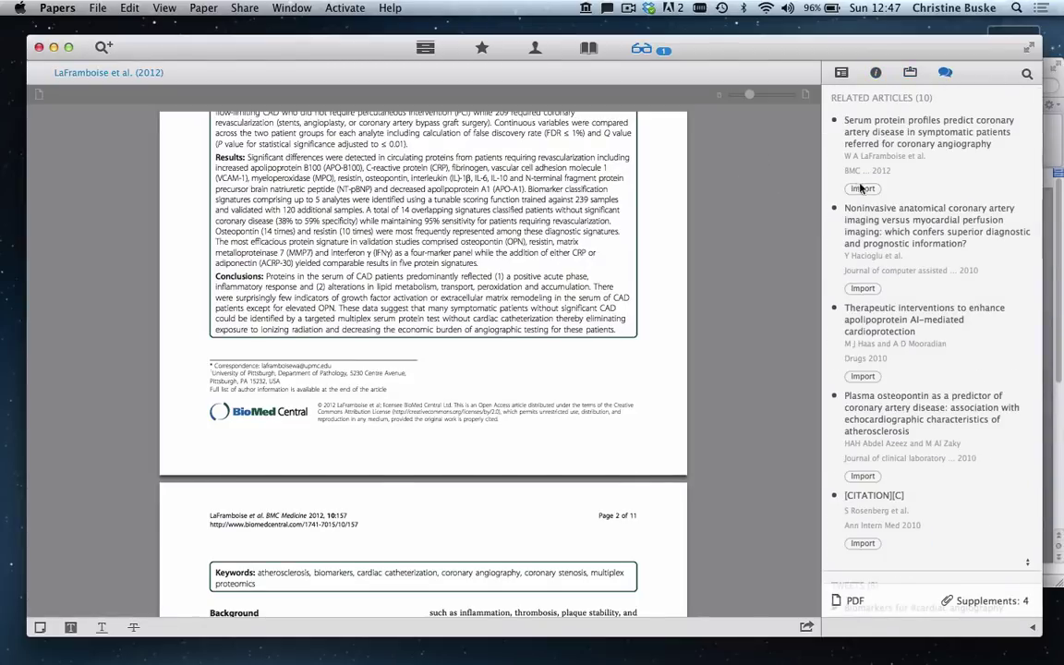
# Import the first related article, "Serum protein profiles predict coronary artery disease", and return to the original article
pyautogui.click(862, 189)
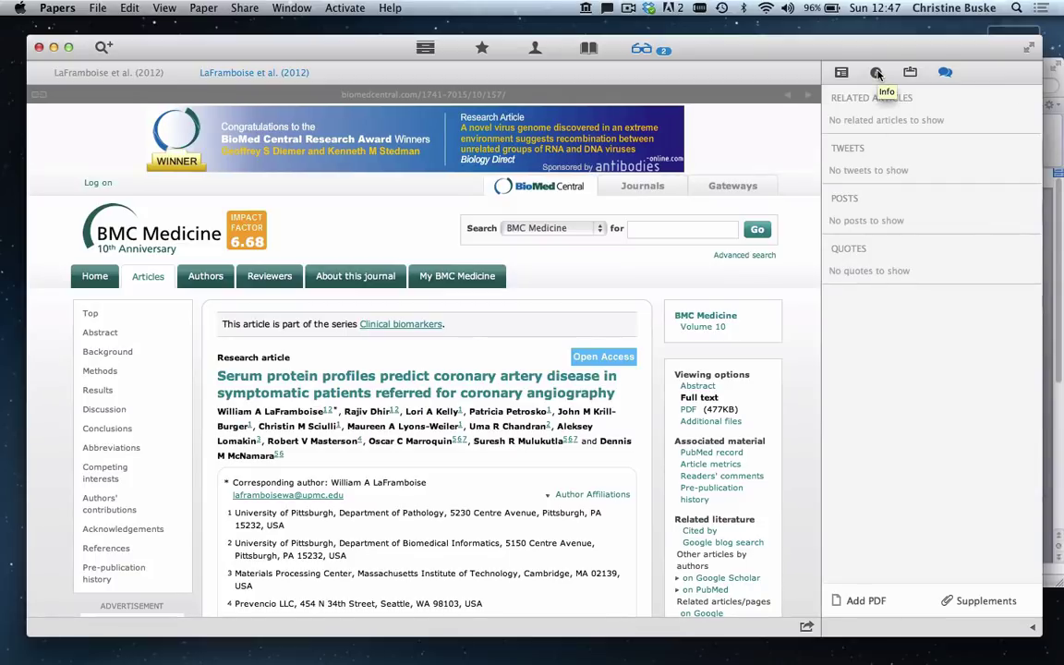
pyautogui.click(129, 74)
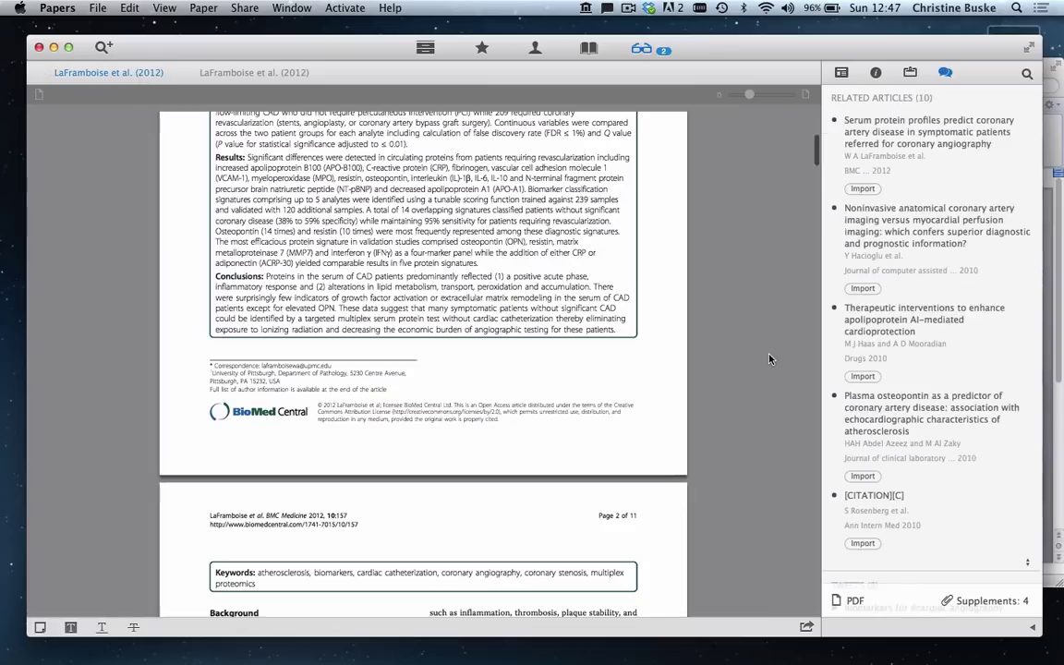
pyautogui.scroll(-2, 883, 434)
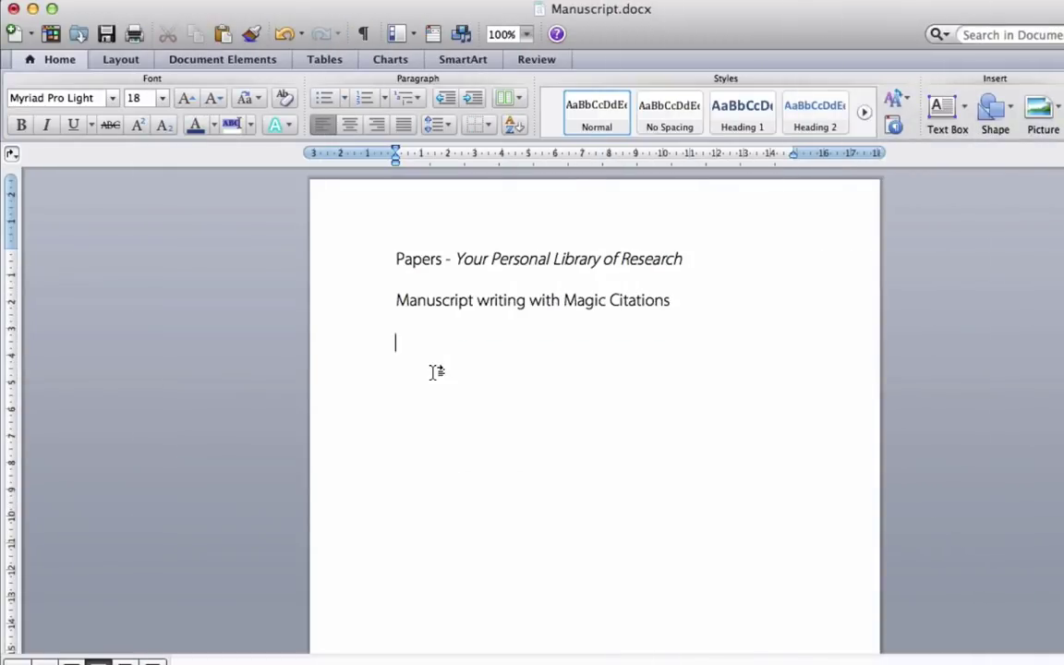
# In Word's Manuscript.docx, write "Let's start citing with Magic Citations in this new manuscript" and cite a 2011 paper found by author surname
pyautogui.write("Let's start citing with Magic Citations in this new manuscript")
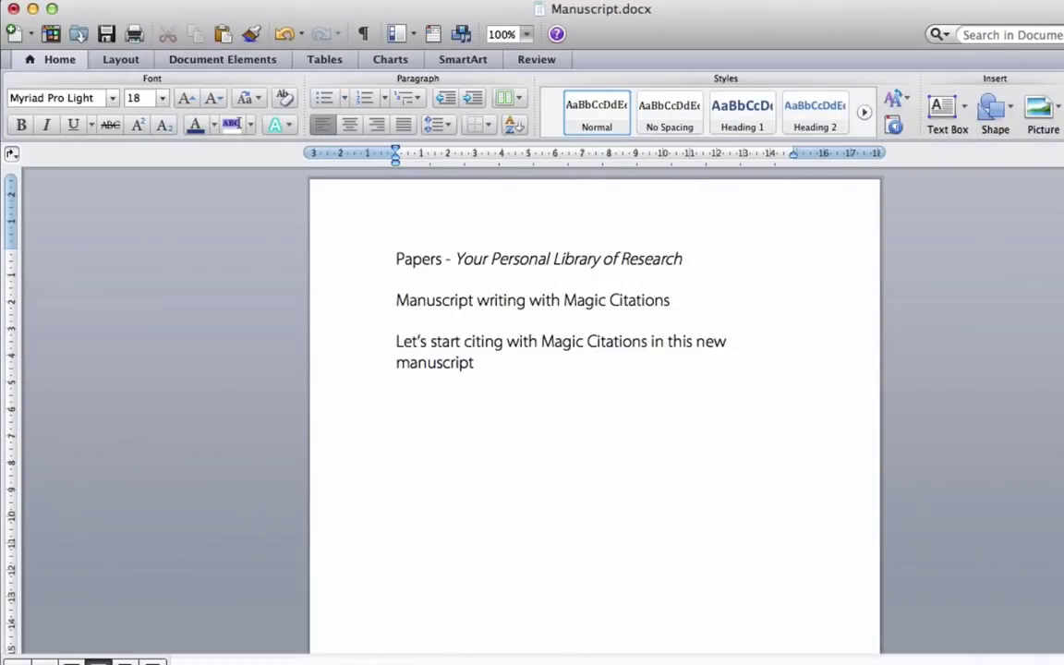
pyautogui.press('ctrl')
pyautogui.press('ctrl')
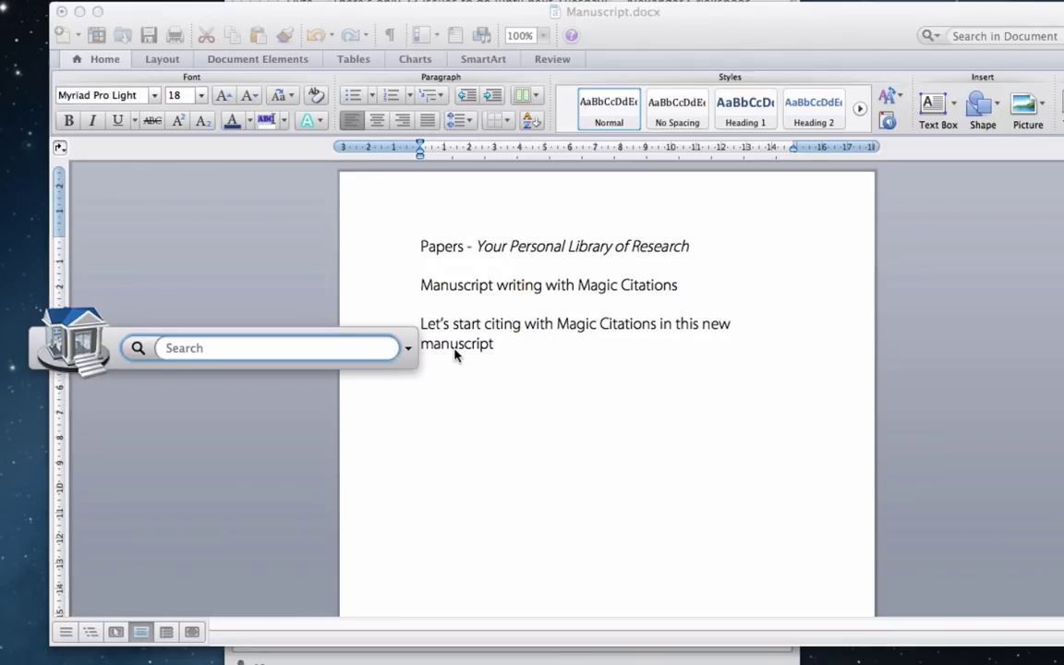
pyautogui.write('buske')
pyautogui.press('Down')
pyautogui.press('Return')
pyautogui.press('Return')
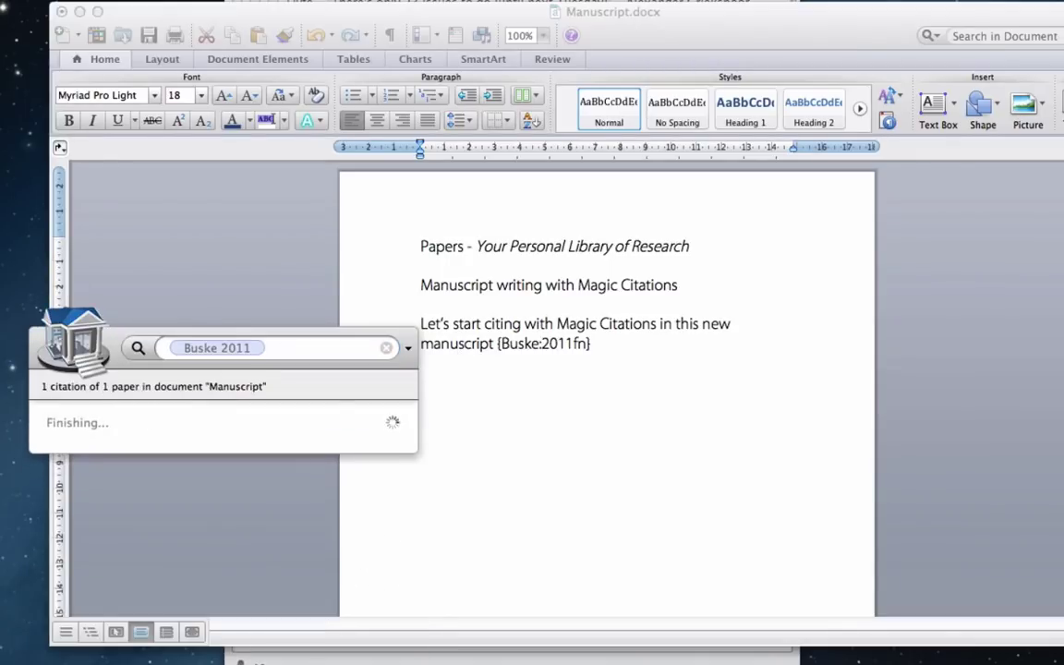
# Continue the paragraph with ". Let's write some more and add two citations at once" and pick the 2011 paper "Effectively incorporating selected multimedia content" as the first citation
pyautogui.write(". Let's write some more and")
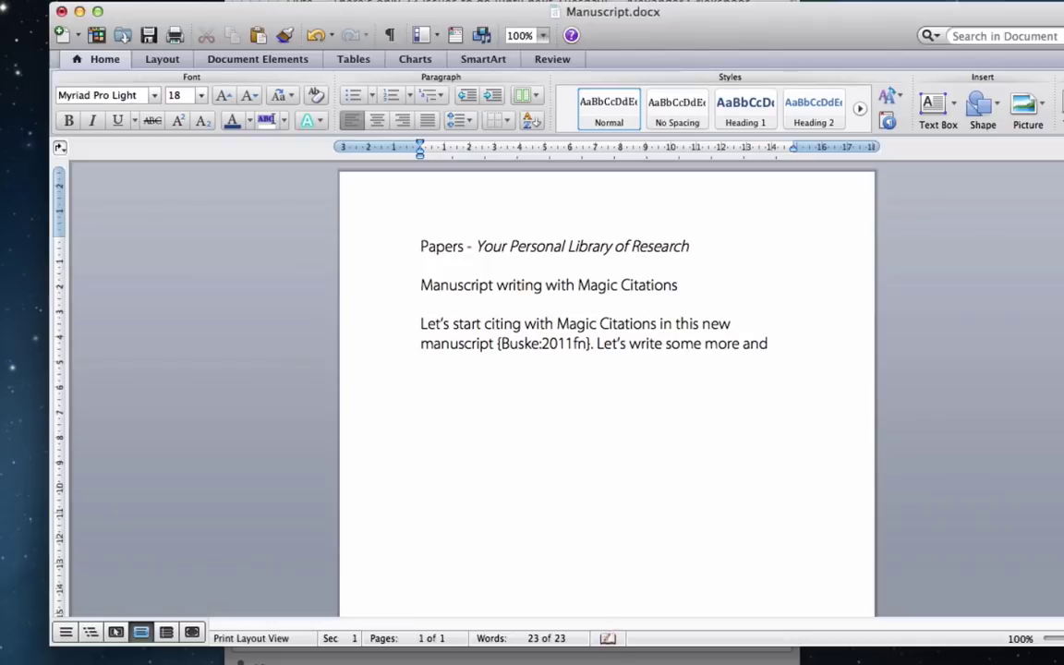
pyautogui.write(' add two citations at once')
pyautogui.press('ctrl')
pyautogui.press('ctrl')
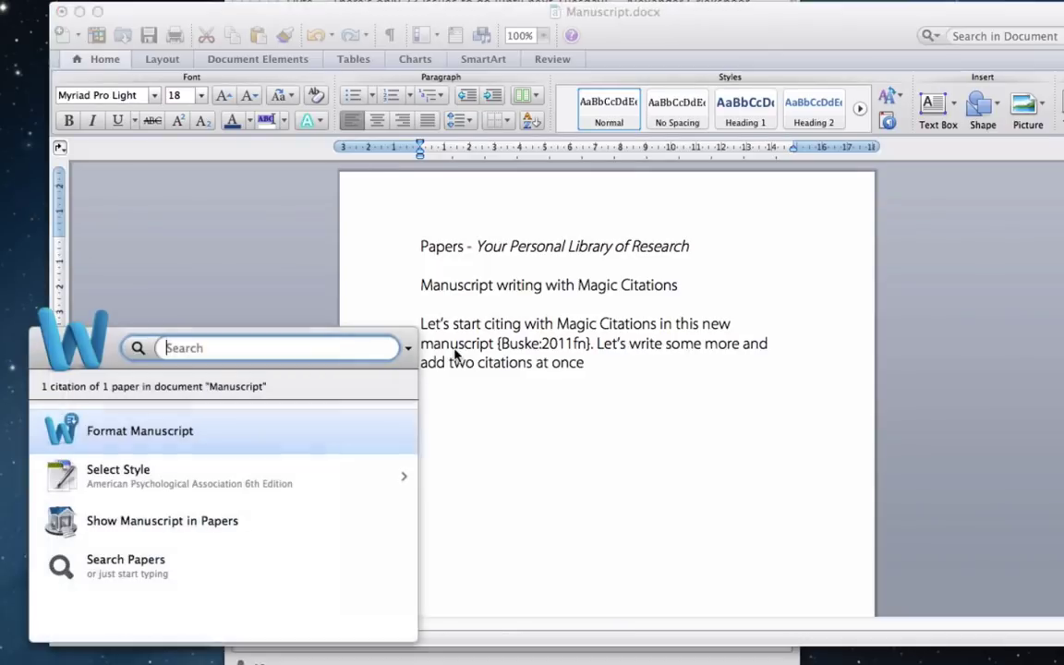
pyautogui.write('z')
pyautogui.press('Down')
pyautogui.press('Down')
pyautogui.press('Down')
pyautogui.press('Down')
pyautogui.press('Down')
pyautogui.press('Down')
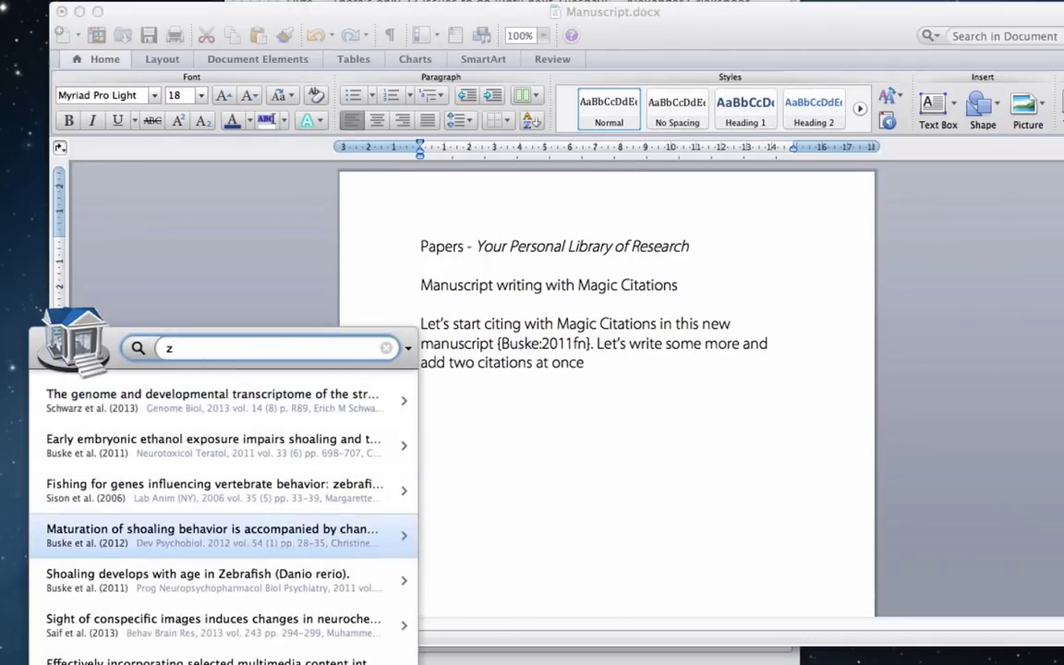
pyautogui.press('Return')
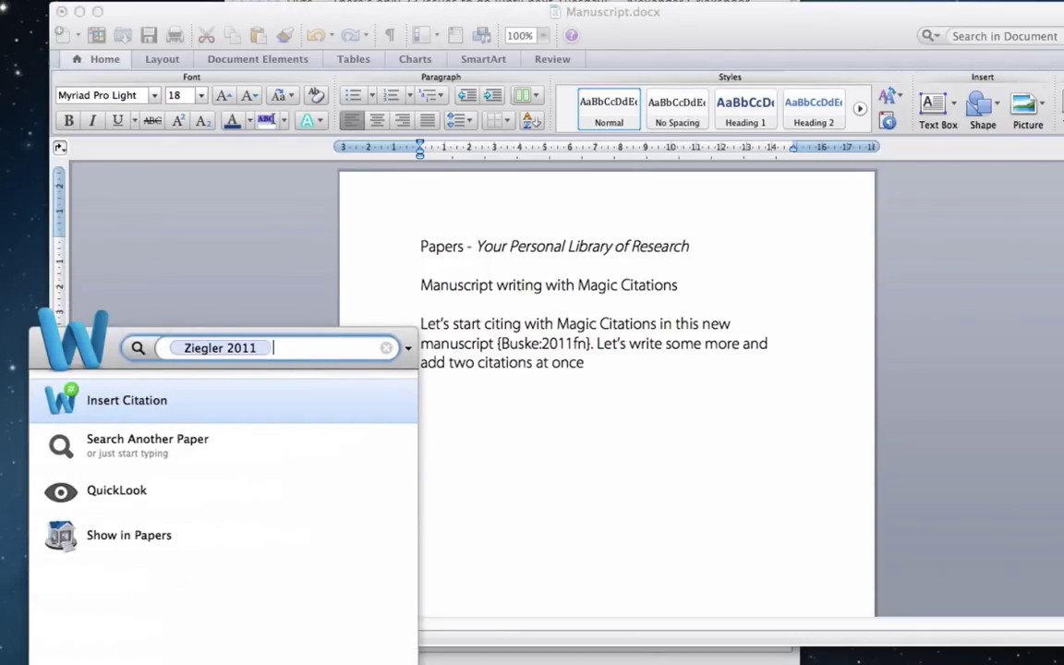
# Add the 2011 paper "Using Twitter for promotion and branding" as a second reference and insert both papers as one combined citation
pyautogui.press('Down')
pyautogui.press('Return')
pyautogui.press('Down')
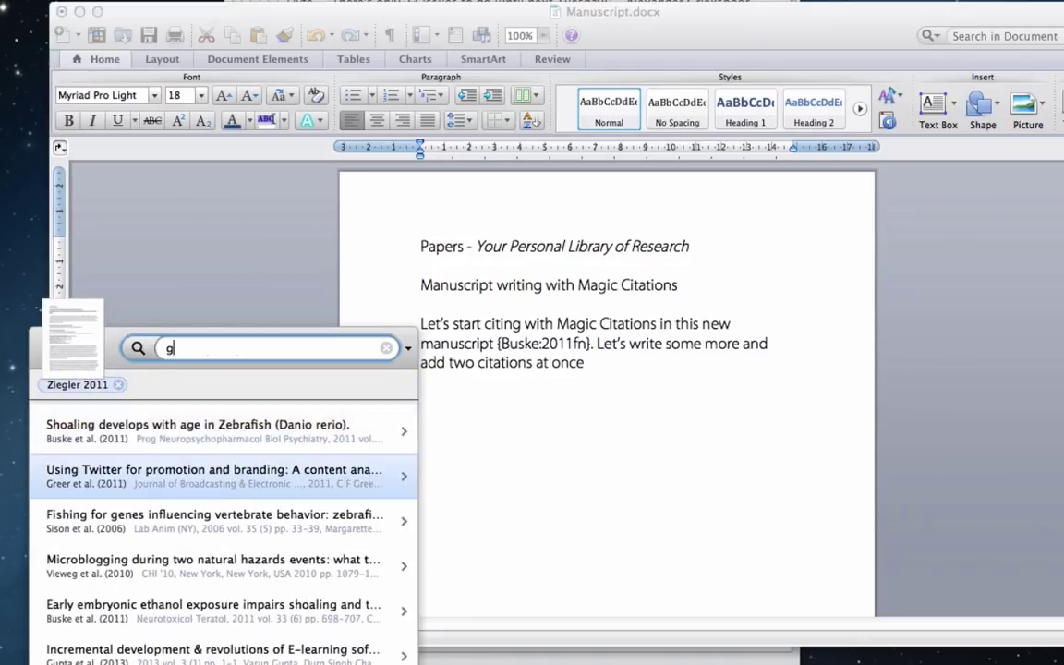
pyautogui.press('Return')
pyautogui.press('Return')
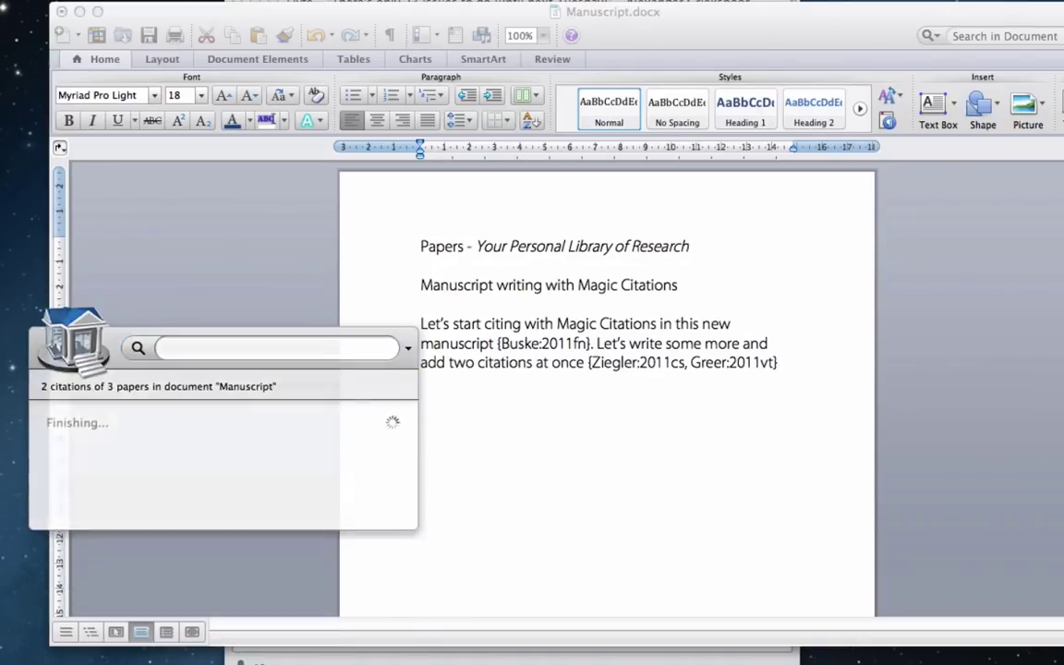
# Start a new paragraph, "We can modify our citations by excluding the author names, for example to write", ending with a quoted "According to" author-and-(2011) example
pyautogui.press('Return')
pyautogui.press('Return')
pyautogui.write('We can modify our citations by excluding the author names, for example to write "According to Ziegler (2011)"')
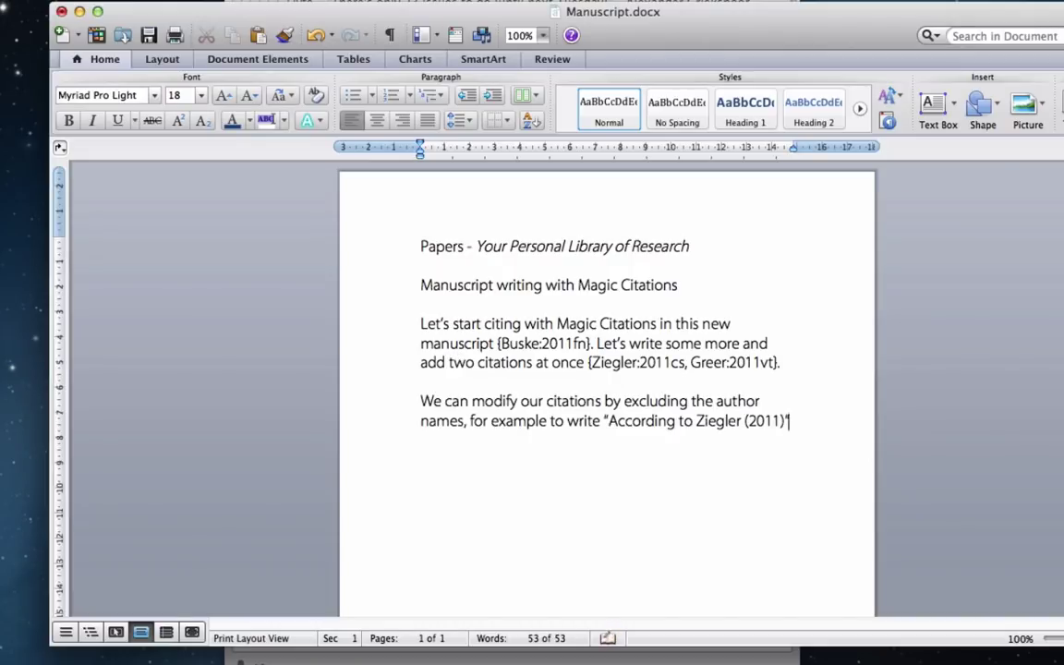
# Write "According to" and the author's surname, cite that author's 2011 BMC Medicine paper, and exclude the author names with an asterisk in the citation
pyautogui.write('According to Ziegl')
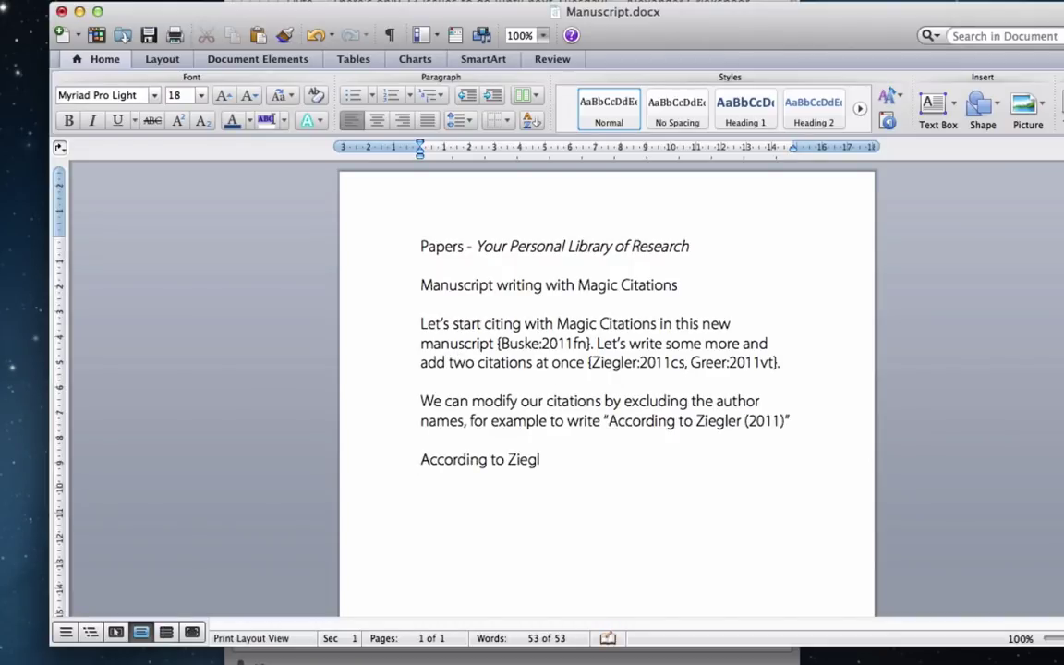
pyautogui.press('ctrl')
pyautogui.press('ctrl')
pyautogui.write('ziegler')
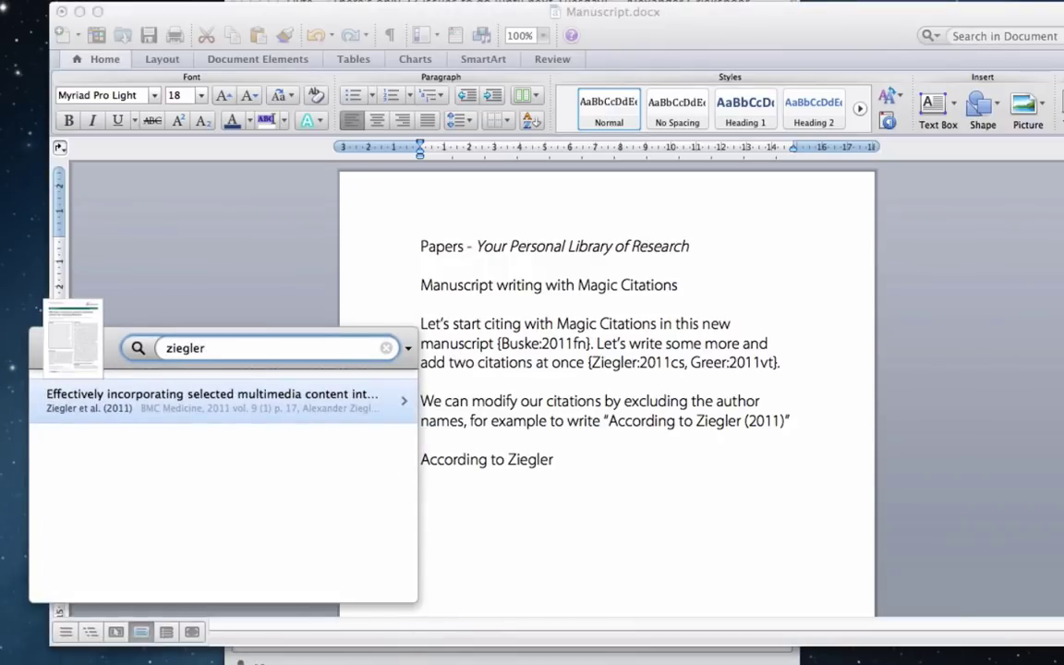
pyautogui.press('Return')
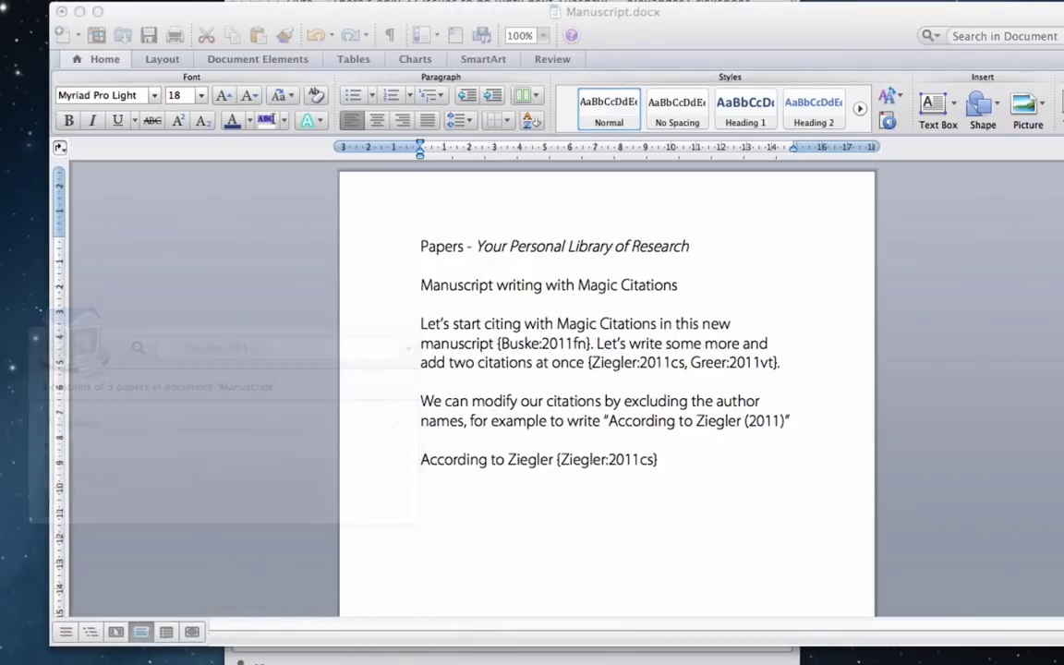
# Write ". Page numbers or additional comments can also be added" and cite the 2012 "BCR-mediated internalization of Salmonella" paper with ",, page 12 and page 16" inside the braces
pyautogui.write('. Page numbers or')
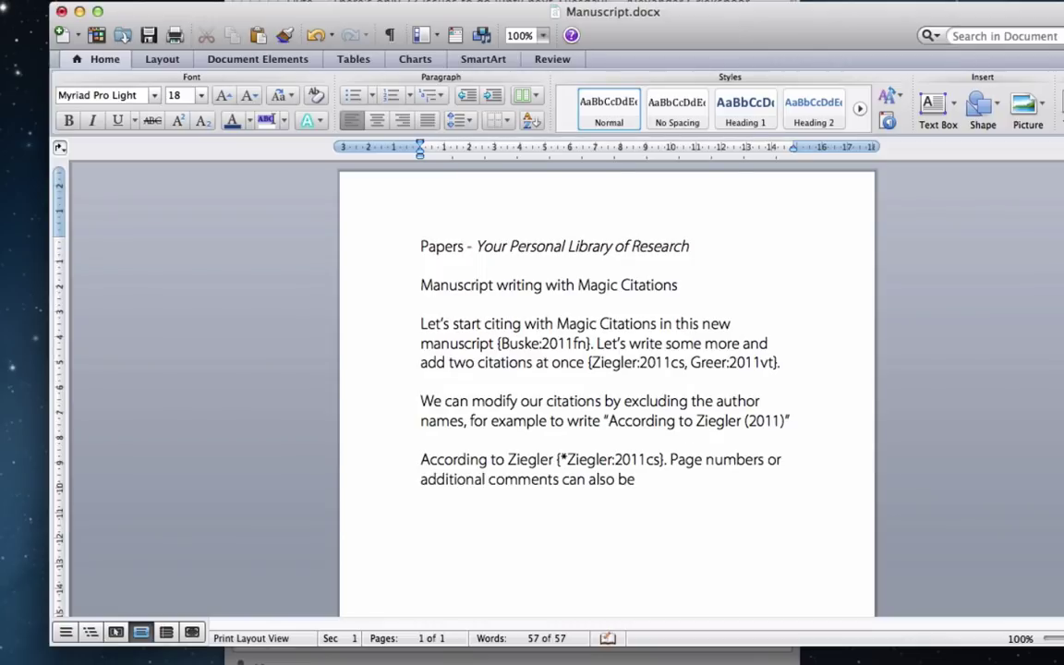
pyautogui.press('ctrl')
pyautogui.press('ctrl')
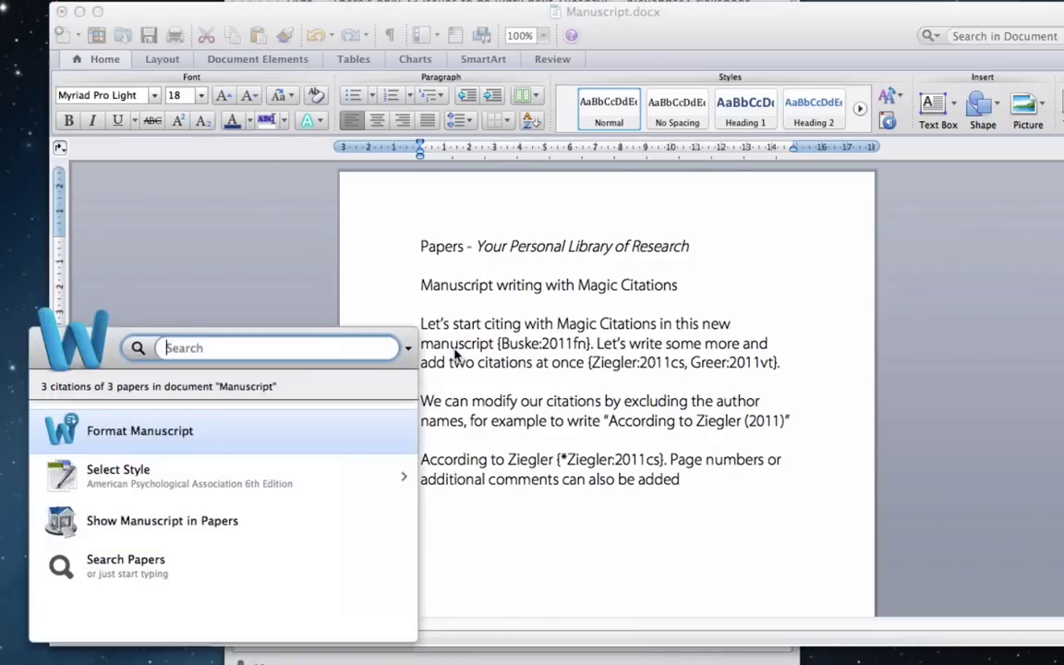
pyautogui.write('griek')
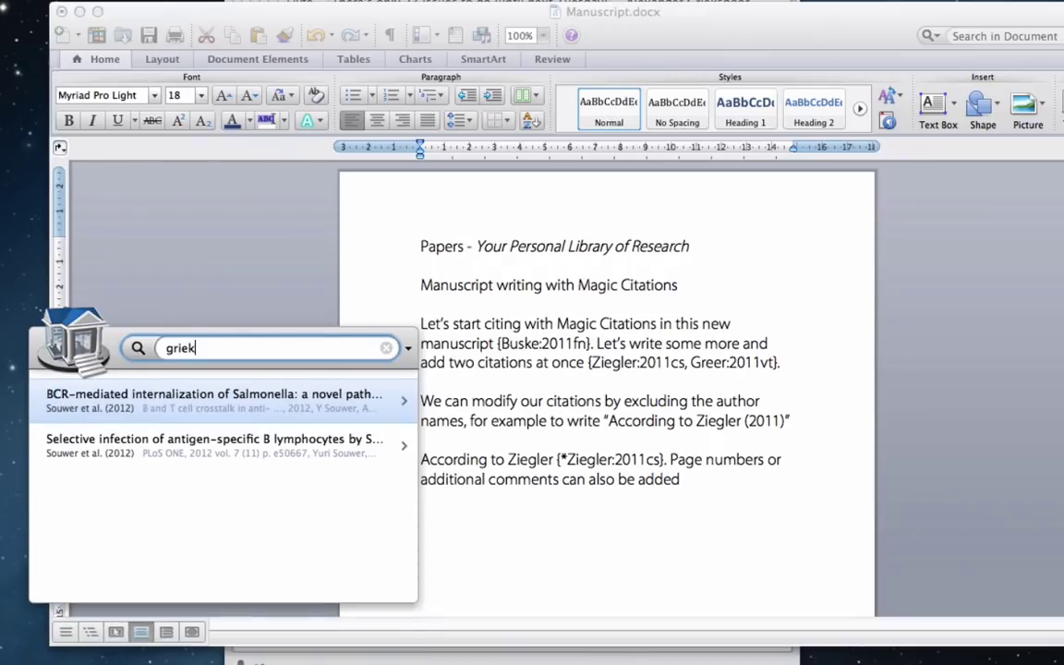
pyautogui.press('Return')
pyautogui.press('Return')
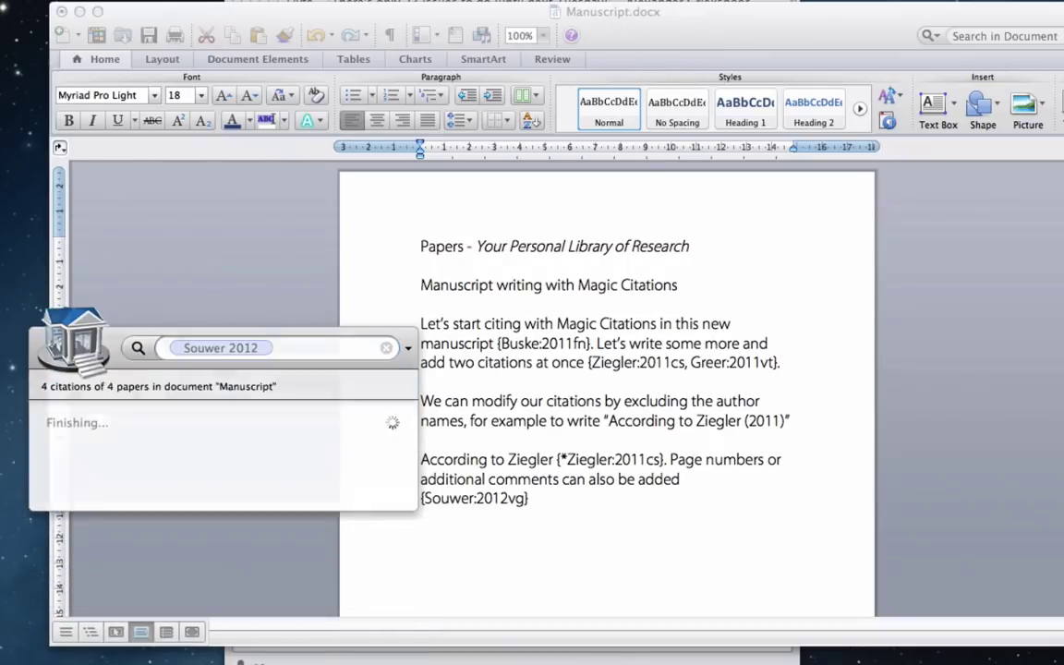
pyautogui.write(',, page 12')
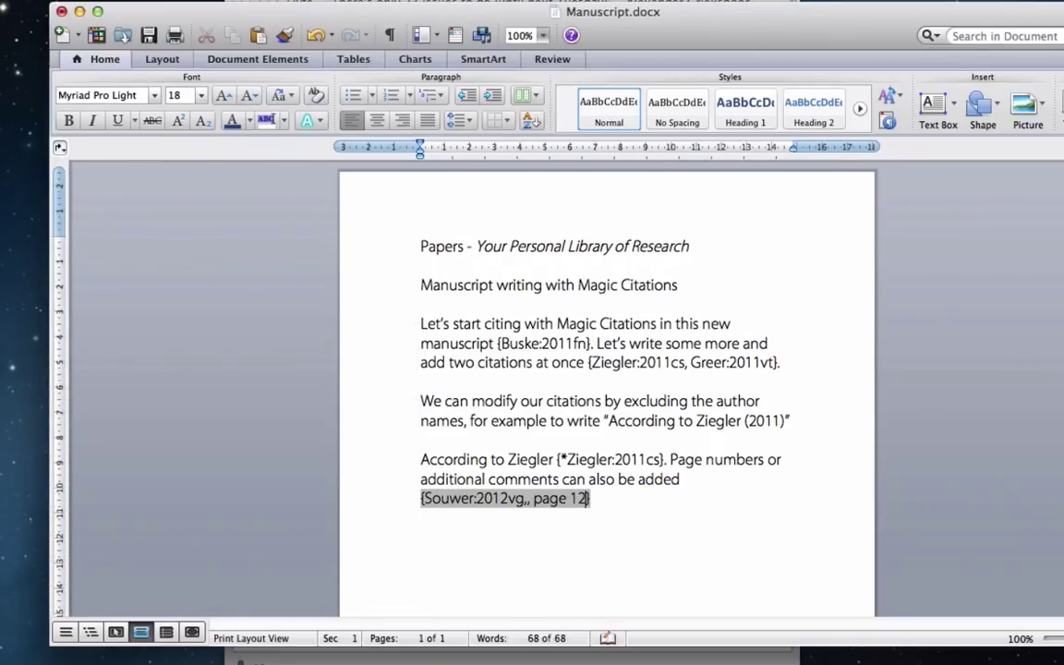
pyautogui.write(' and page 16')
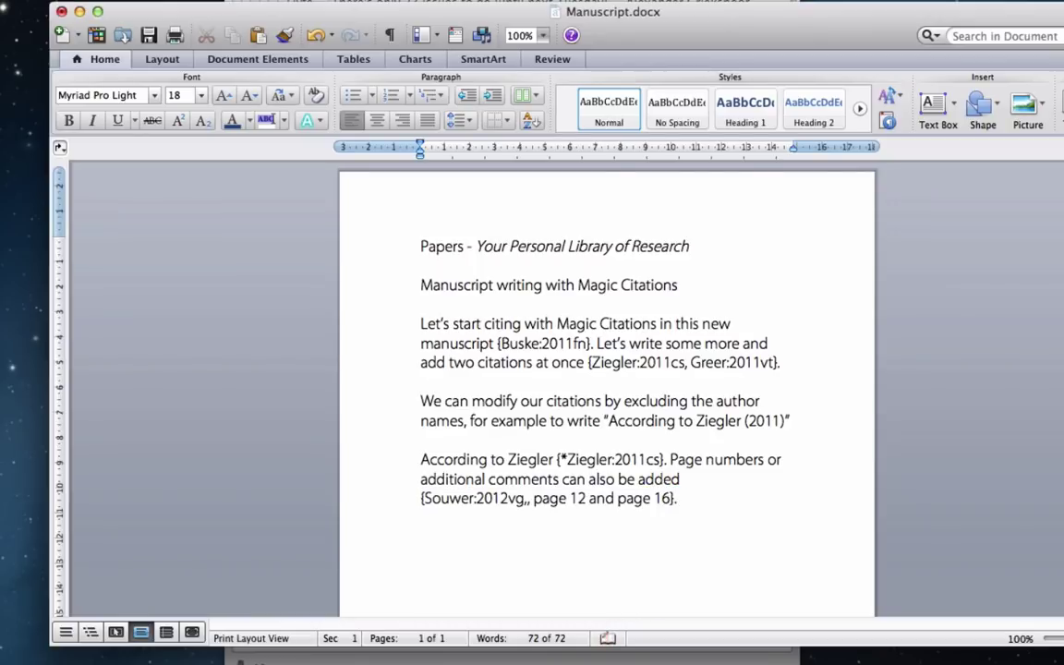
# Add the paragraph "We are now finished writing. Let's format our manuscript." followed by a bold "References" heading
pyautogui.press('Return')
pyautogui.write("We are now finished writing. Let's format our manuscript.")
pyautogui.press('Return')
pyautogui.hotkey('ctrl', 'b')
pyautogui.write('References')
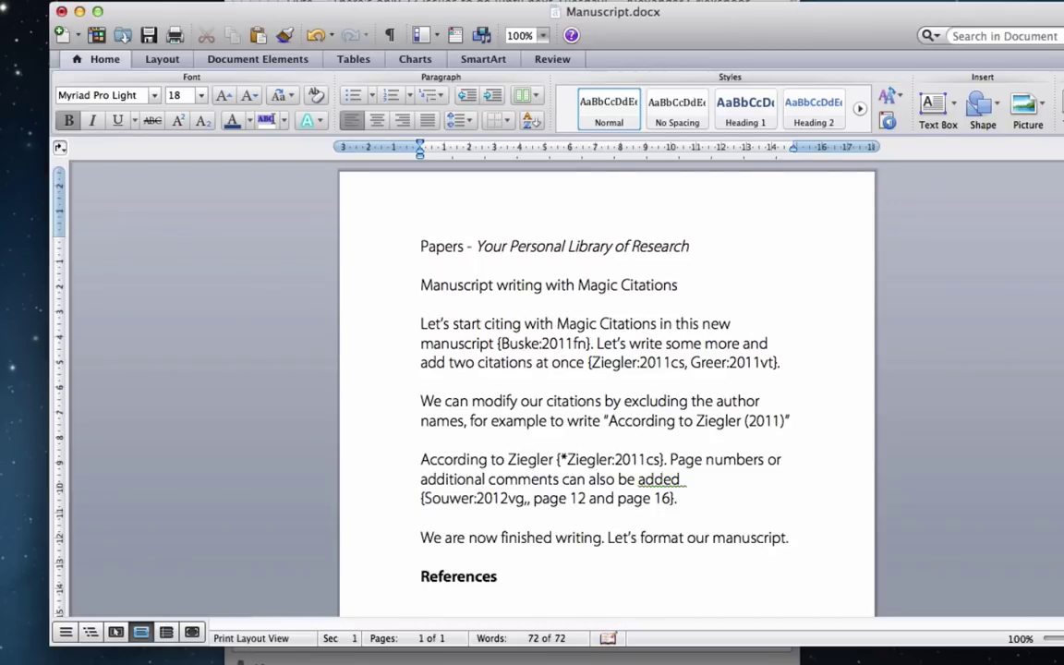
pyautogui.press('Return')
# Format the manuscript's citations and generate the bibliography under References in American Psychological Association 6th Edition style
pyautogui.press('ctrl')
pyautogui.press('ctrl')
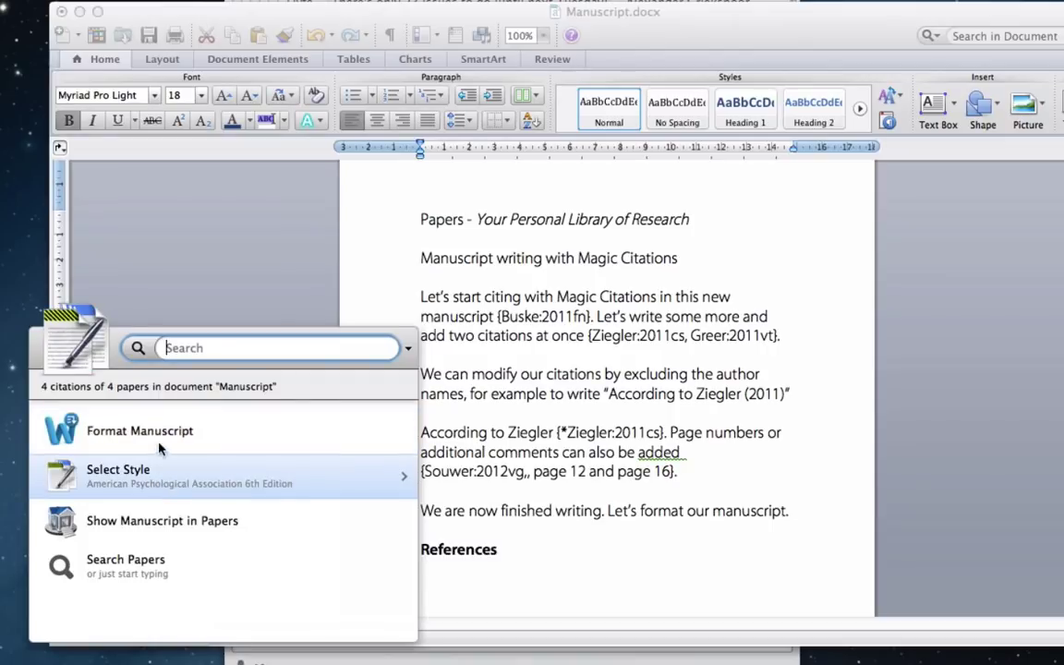
pyautogui.click(157, 435)
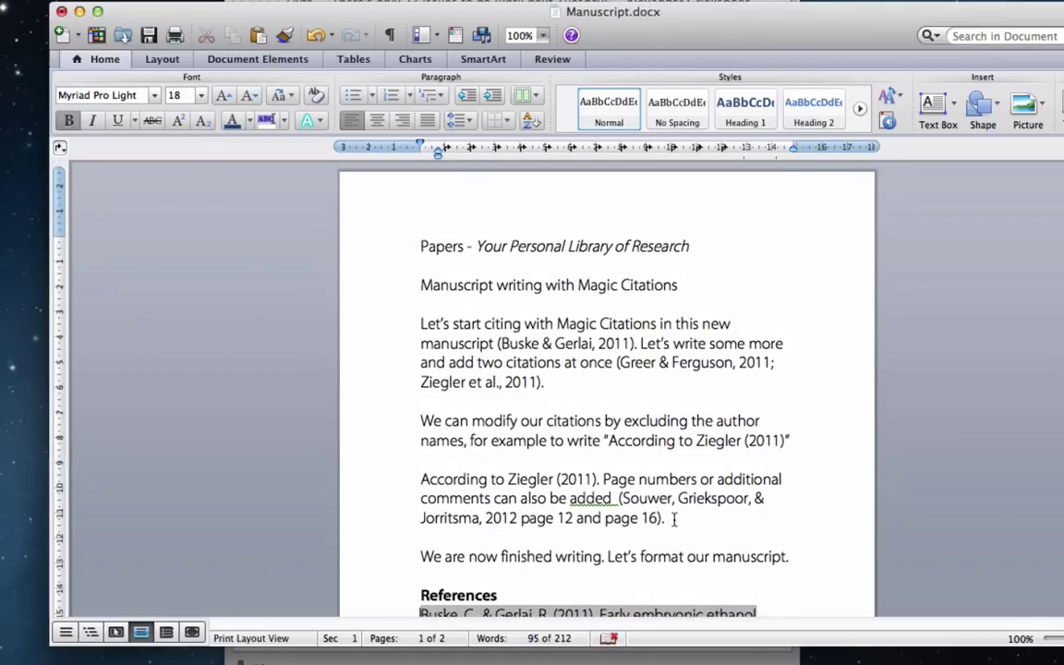
# Examine the formatted citation with page numbers, the year-only citation, the combined citation and the generated reference list
pyautogui.moveTo(675, 518); pyautogui.dragTo(618, 499)
pyautogui.click(713, 527)
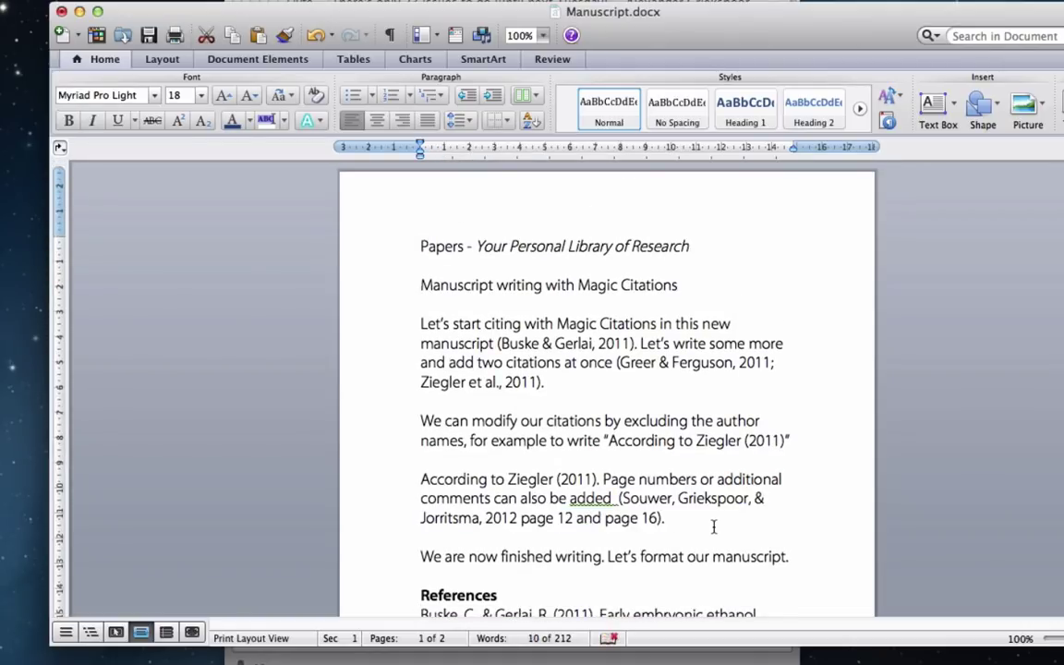
pyautogui.moveTo(595, 478); pyautogui.dragTo(521, 479)
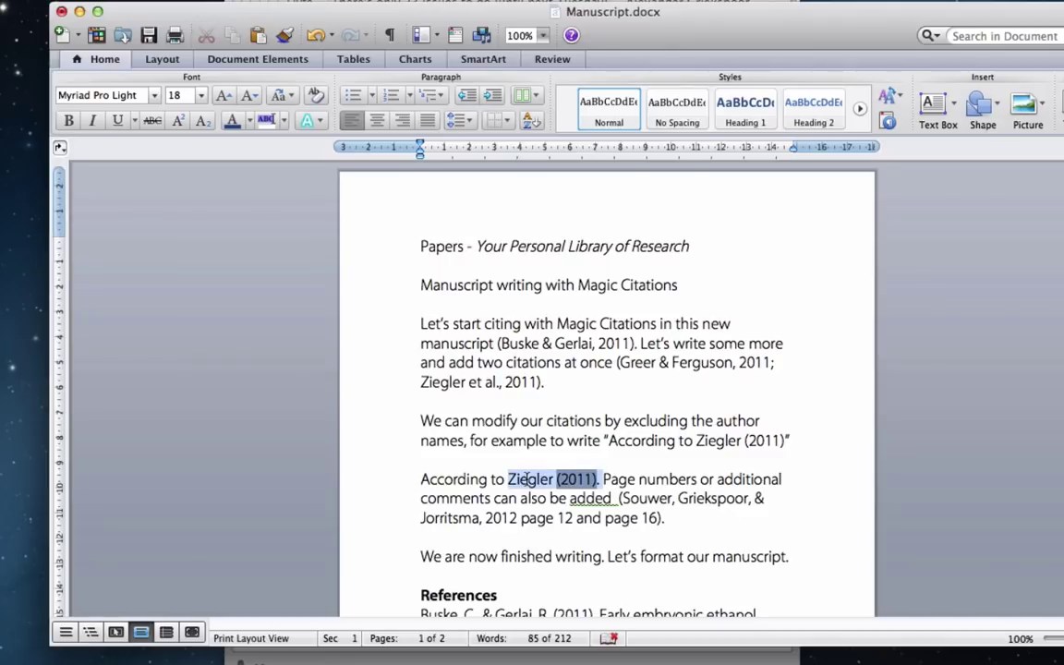
pyautogui.moveTo(422, 399); pyautogui.dragTo(388, 360)
pyautogui.click(579, 393)
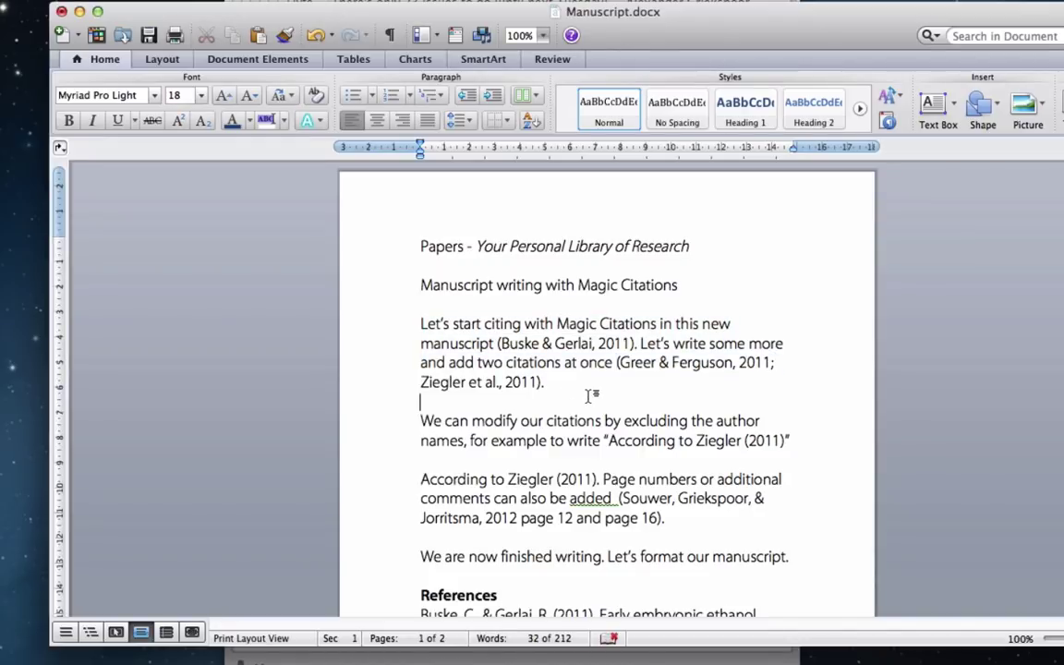
pyautogui.scroll(-10, 586, 394)
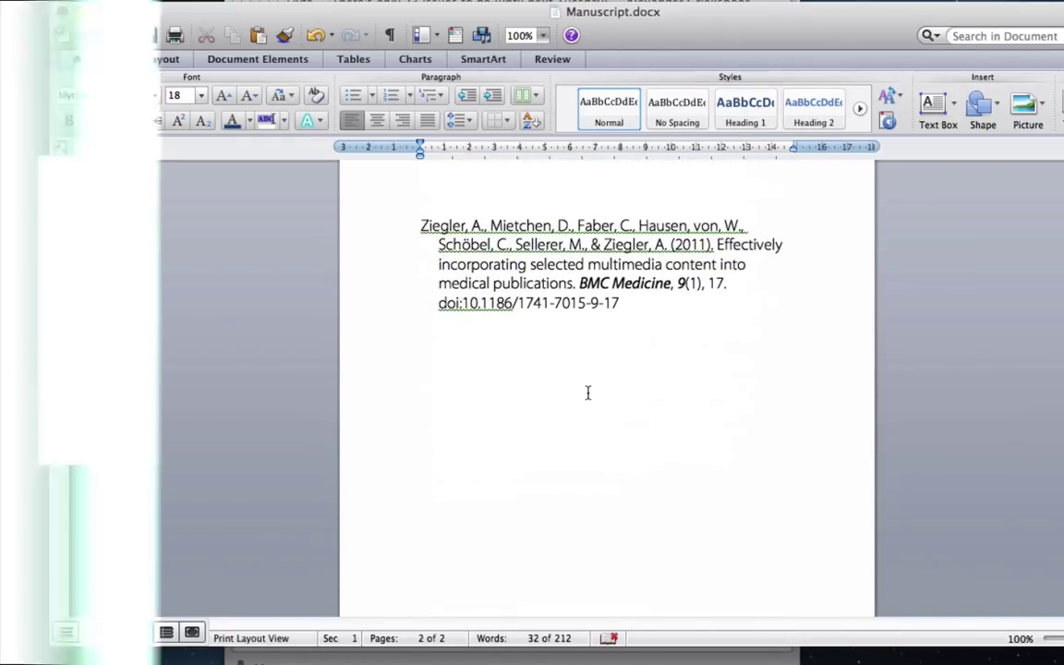